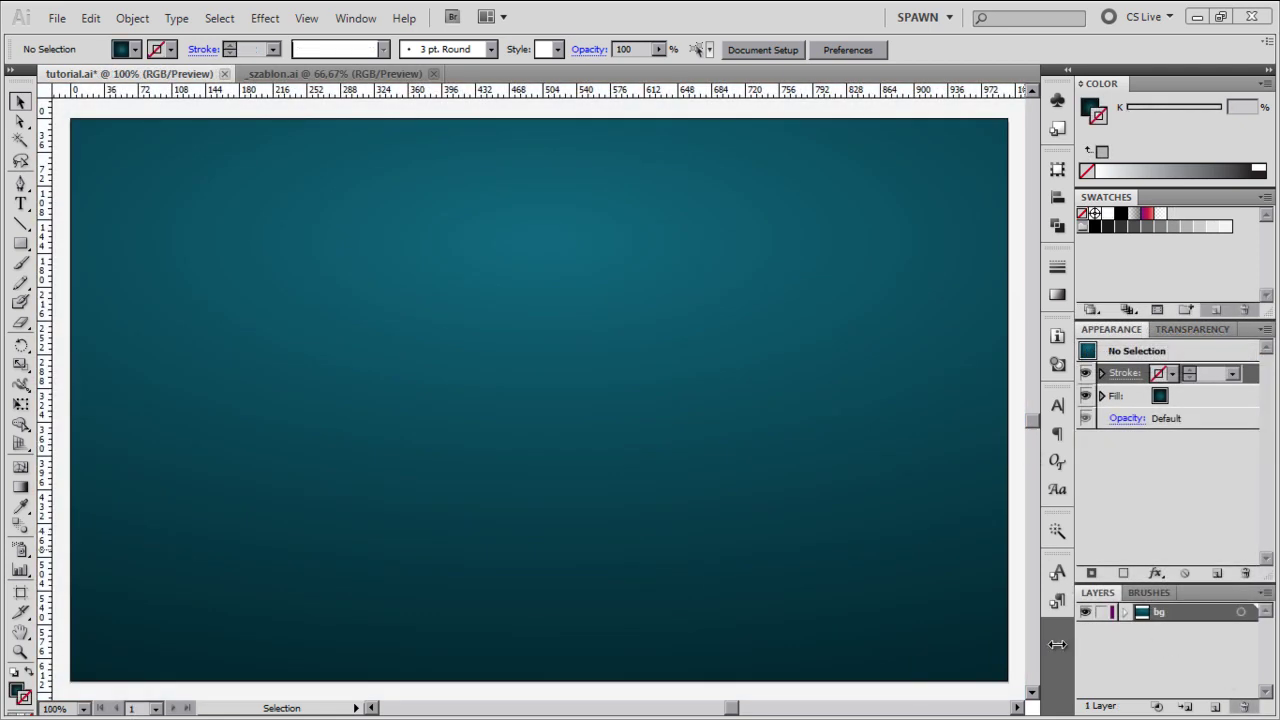
Lock the bg layer and add a new layer above it named 'bar'
left_click(1101, 612)
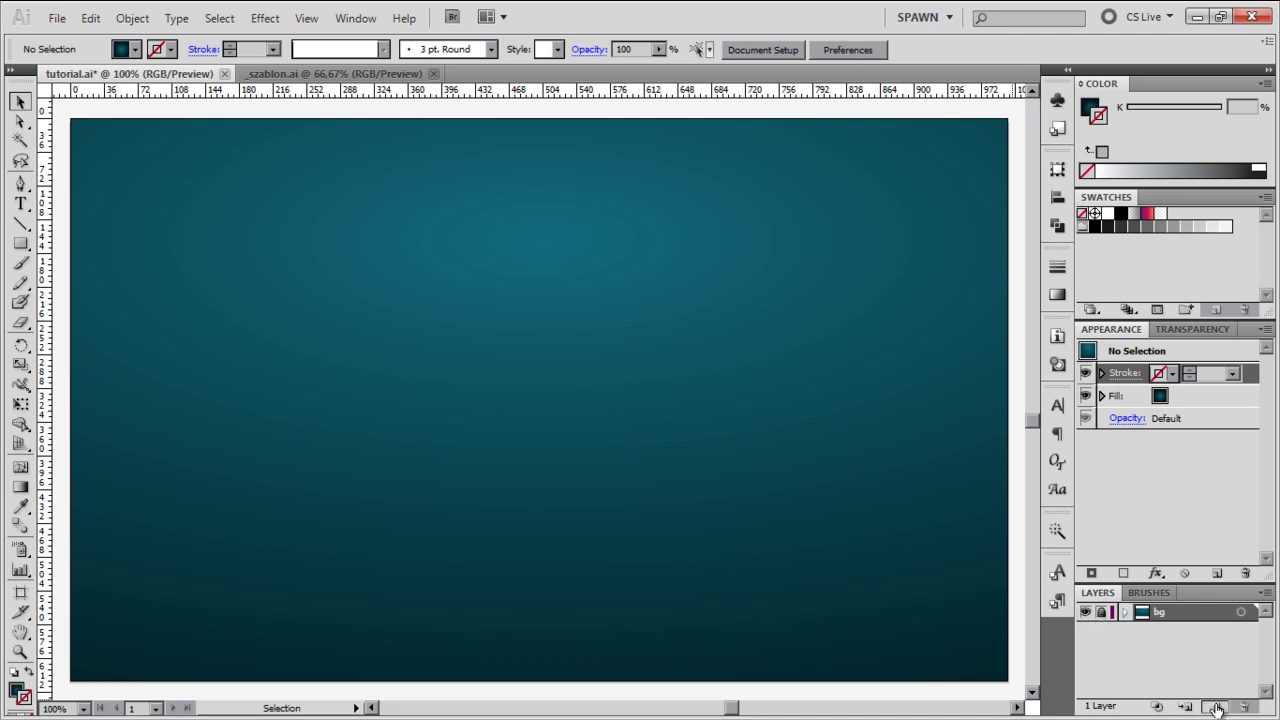
left_click(1215, 706)
double_click(1165, 614)
type("bar")
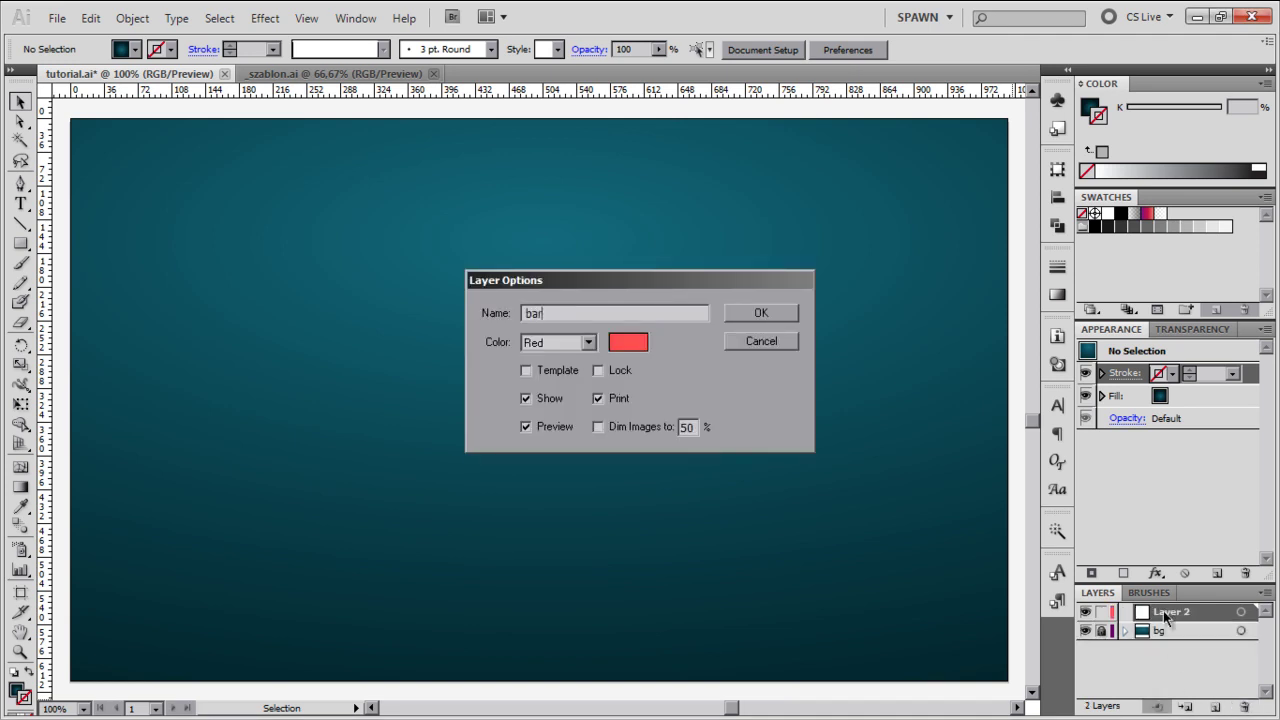
key("Return")
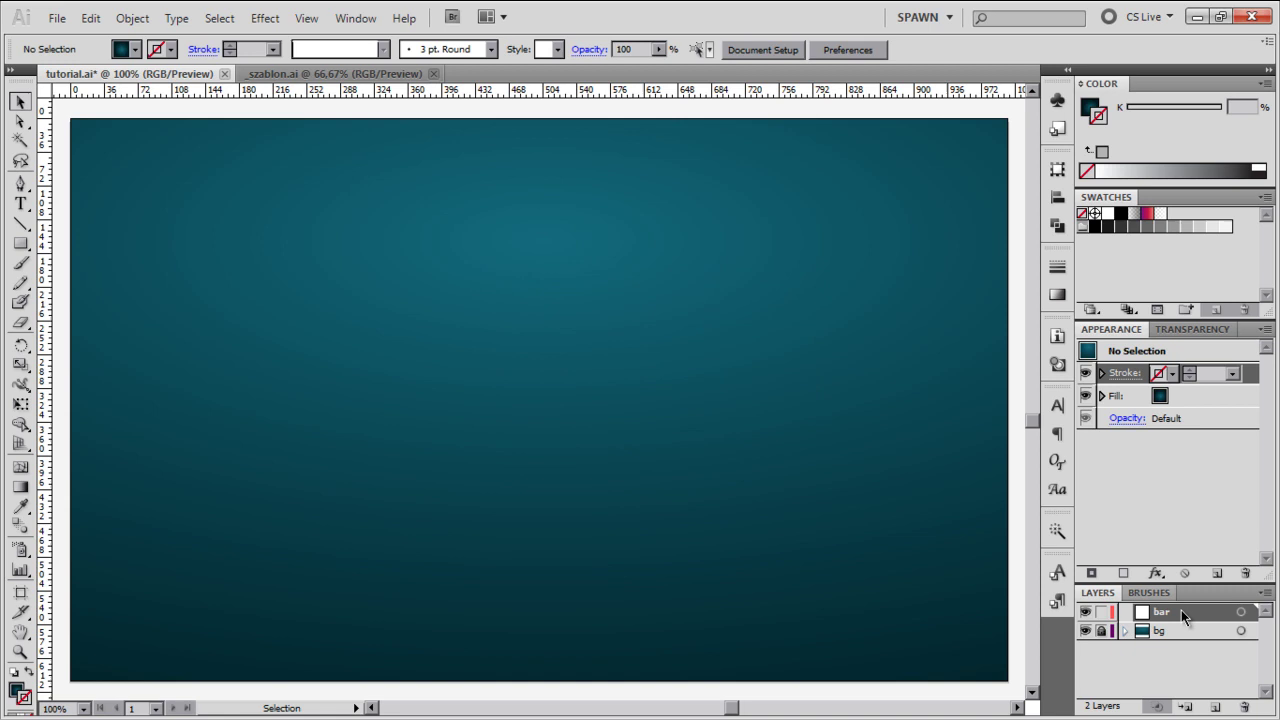
Draw a 400 px horizontal line at 0° starting from the artboard centre
left_click(22, 224)
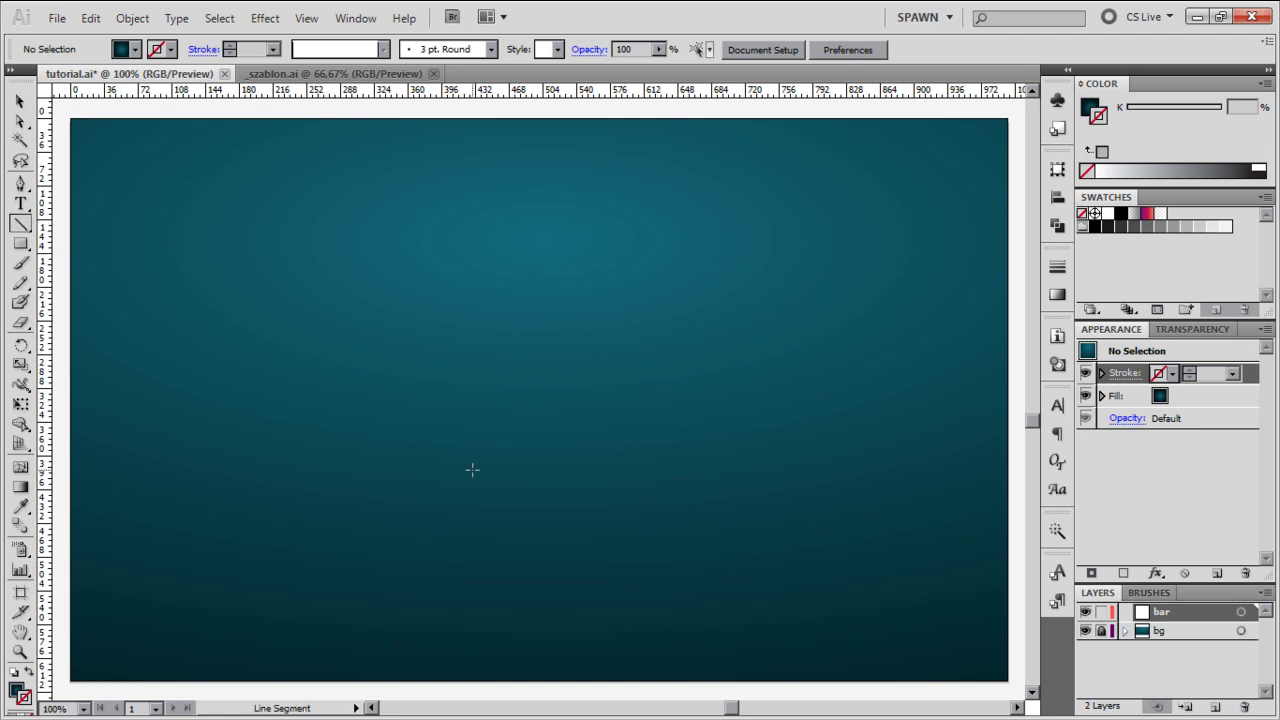
mouse_move(539, 400)
left_mouse_down()
mouse_move(565, 396)
mouse_move(538, 533)
mouse_move(538, 400)
mouse_move(566, 396)
mouse_move(538, 405)
left_mouse_up()
left_click_drag(581, 305, 700, 226)
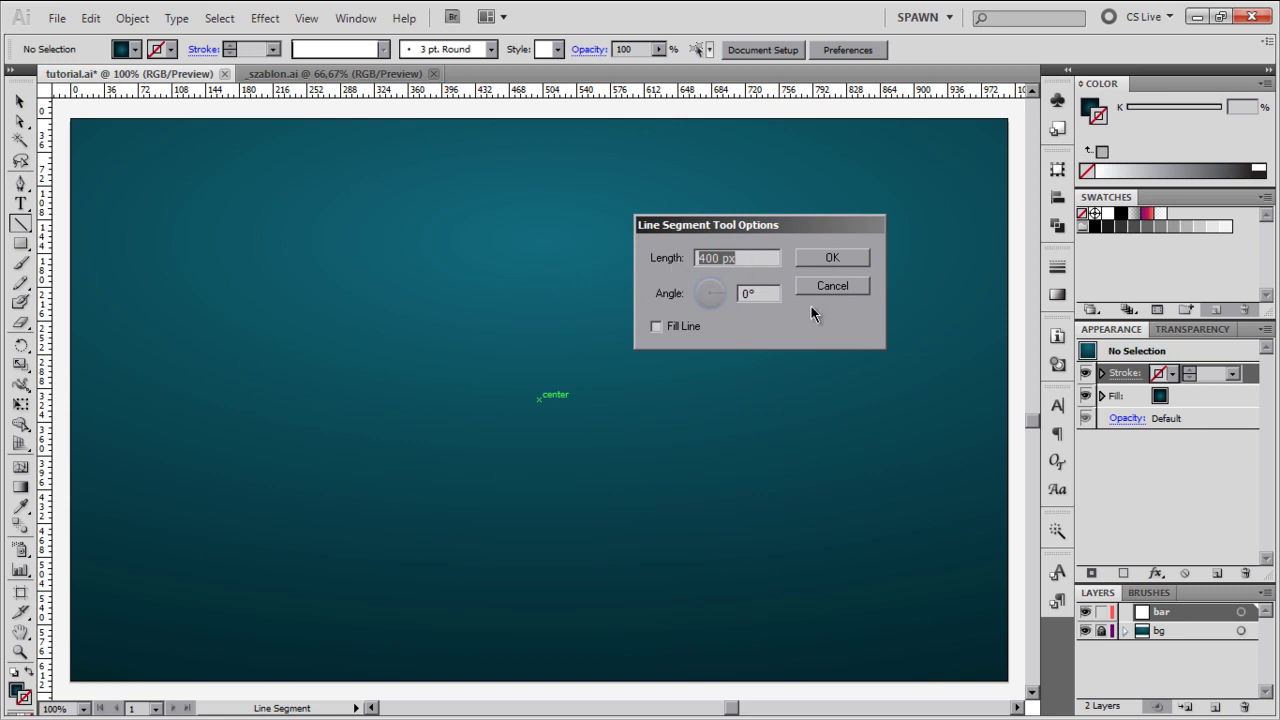
left_click(832, 258)
Centre the line horizontally on the artboard and give it a black 100 pt stroke
left_click(19, 101)
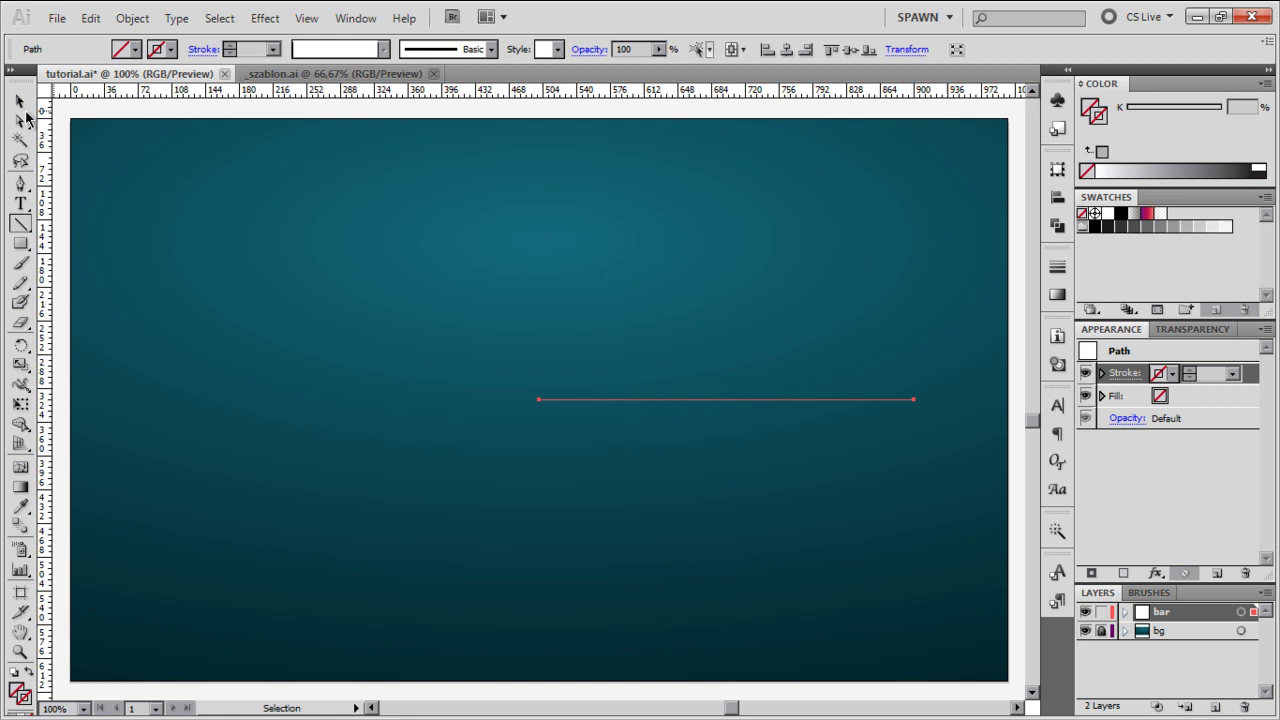
left_click(787, 50)
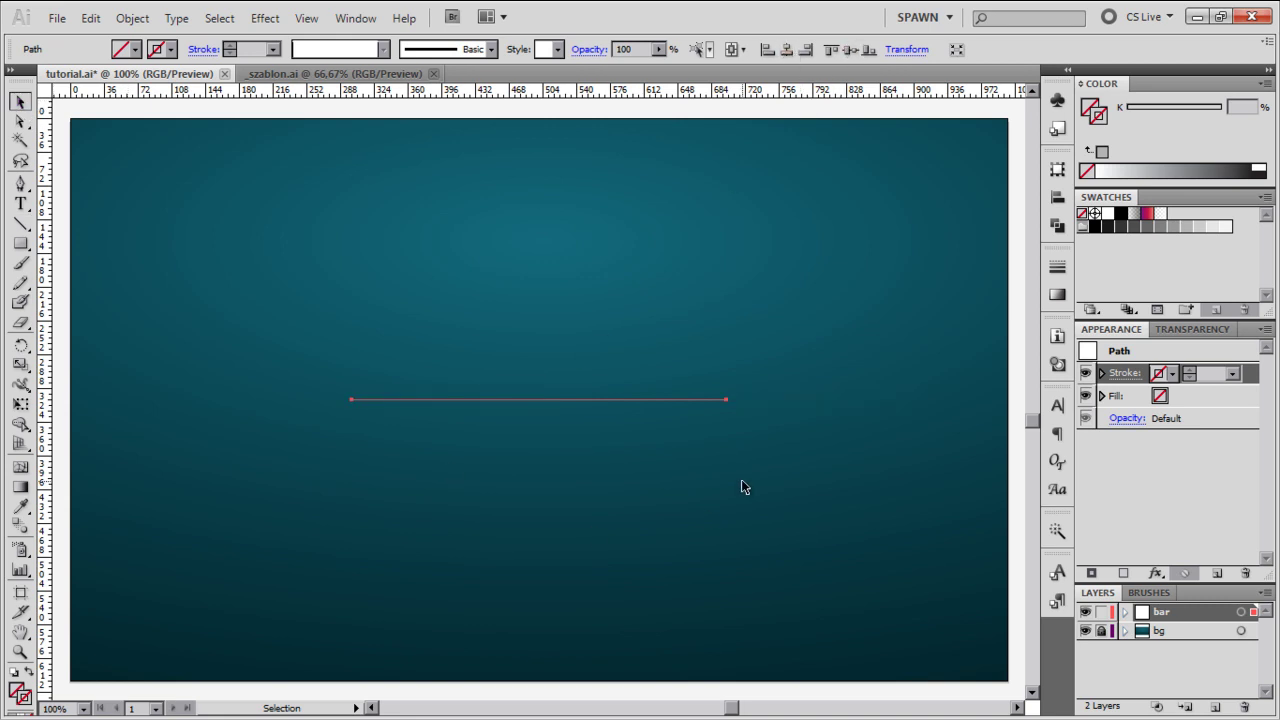
left_click(1095, 228)
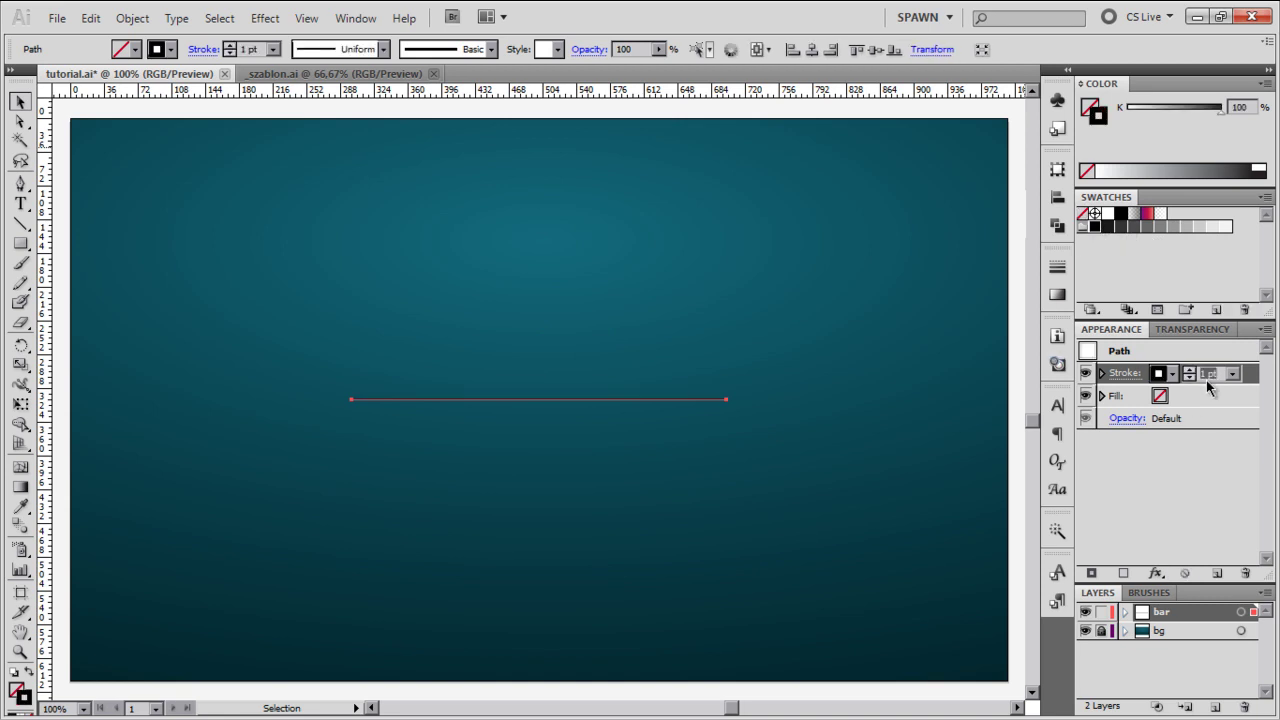
type("100")
key("Return")
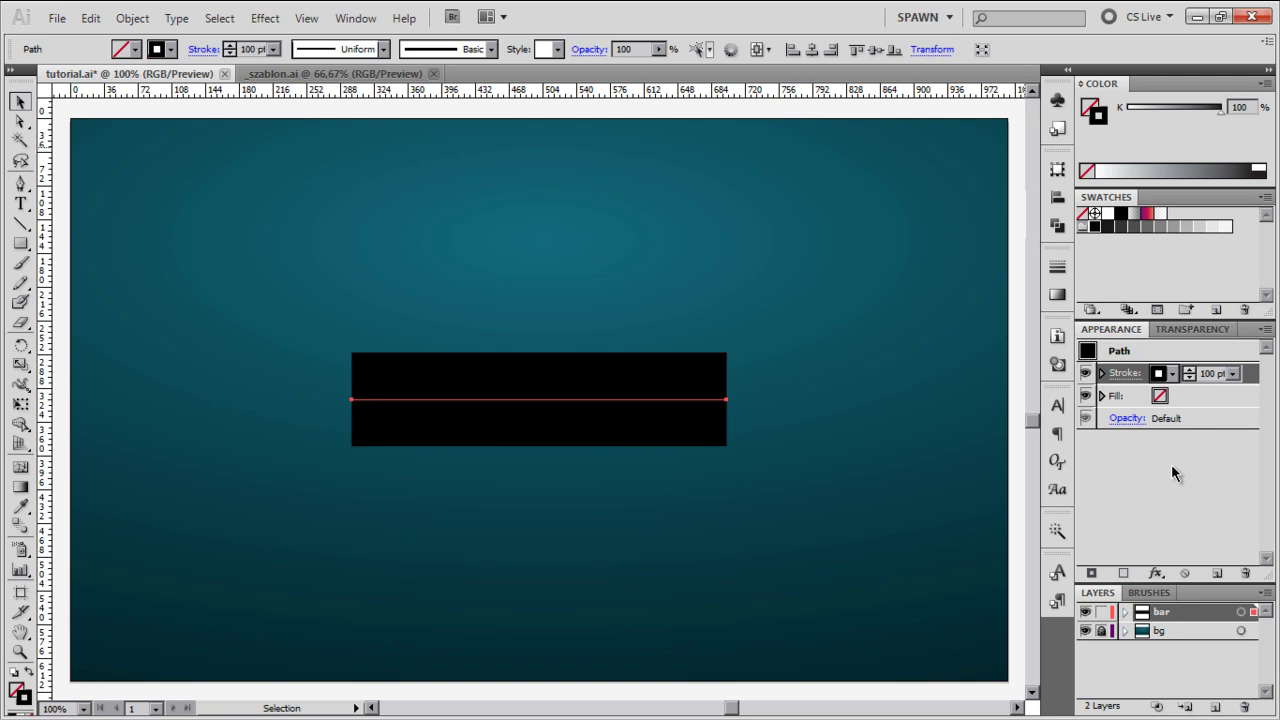
Give the 100 pt stroke round caps and reselect the bar
left_click(1120, 376)
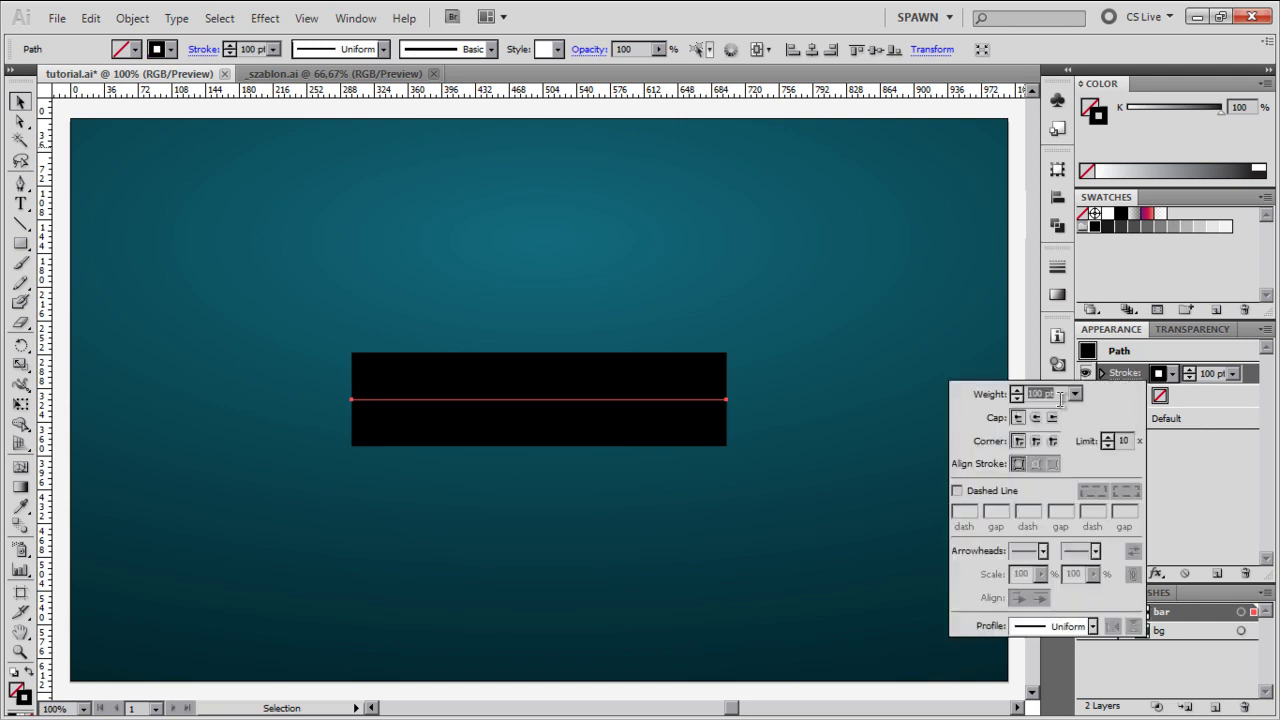
left_click(1035, 417)
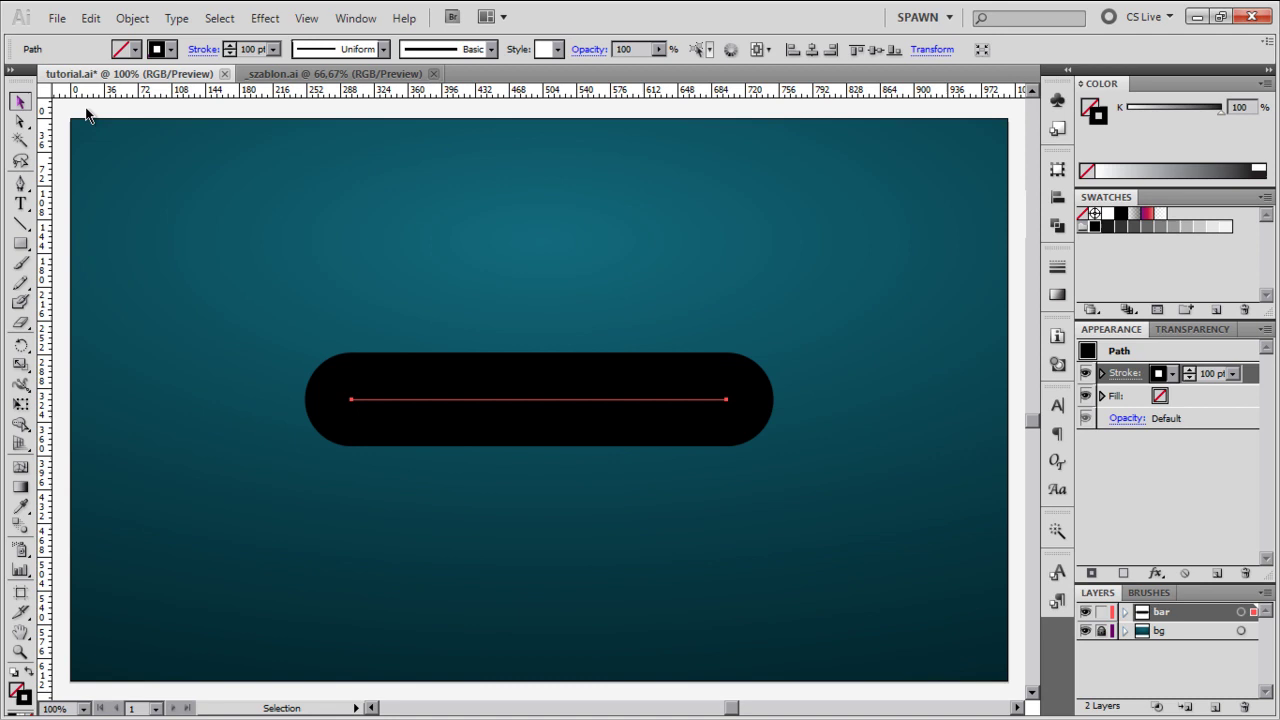
left_click(783, 285)
left_click(768, 400)
Duplicate the stroke and make the new one dark grey at 70 pt
left_click(1172, 373)
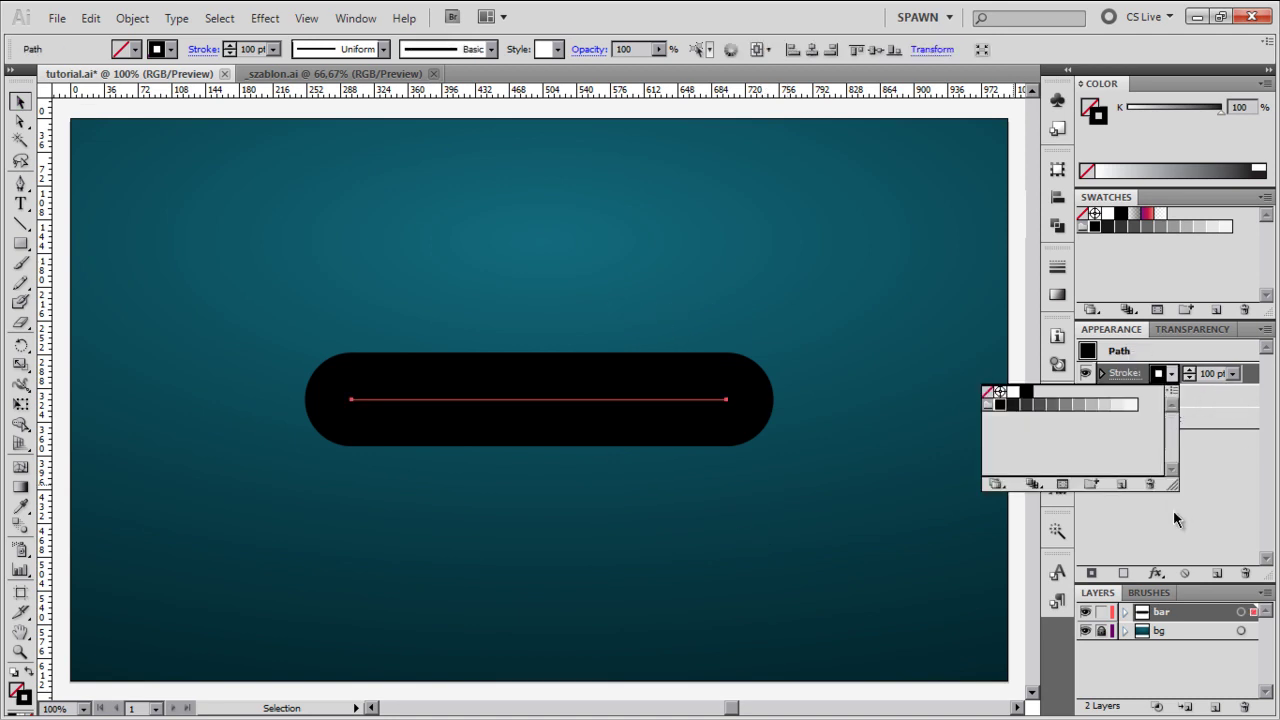
left_click(1217, 573)
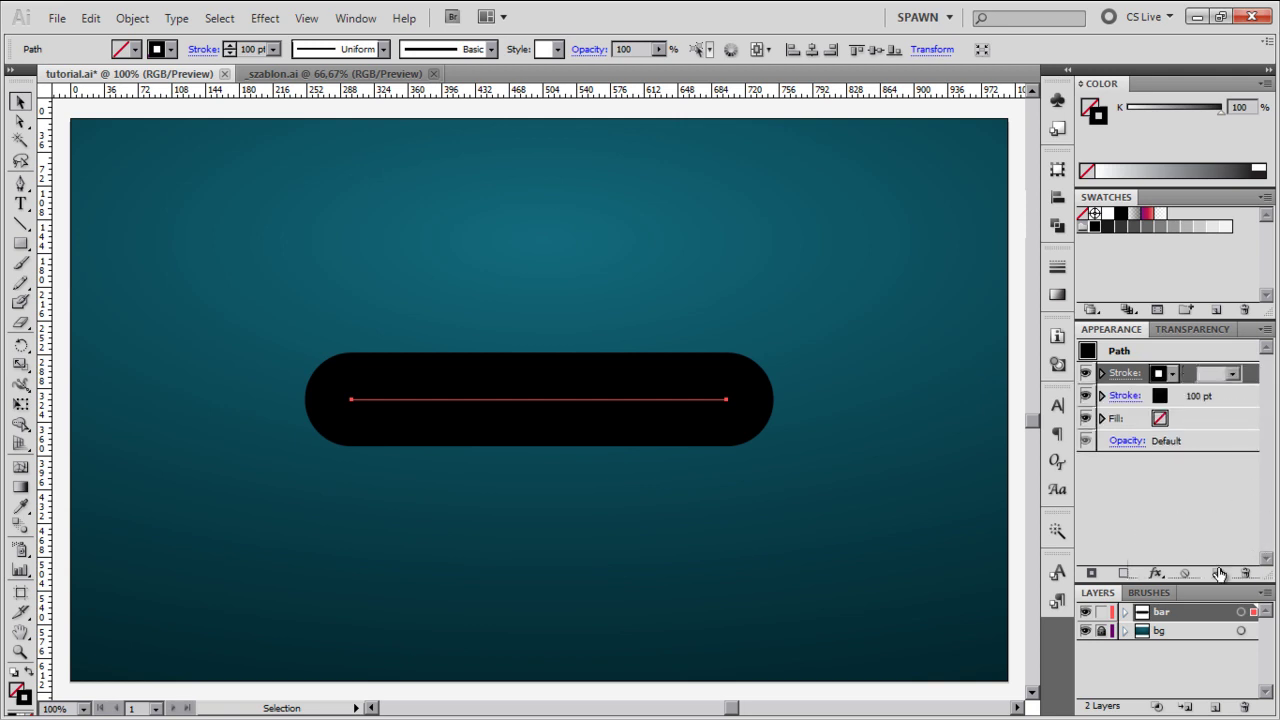
left_click(1133, 228)
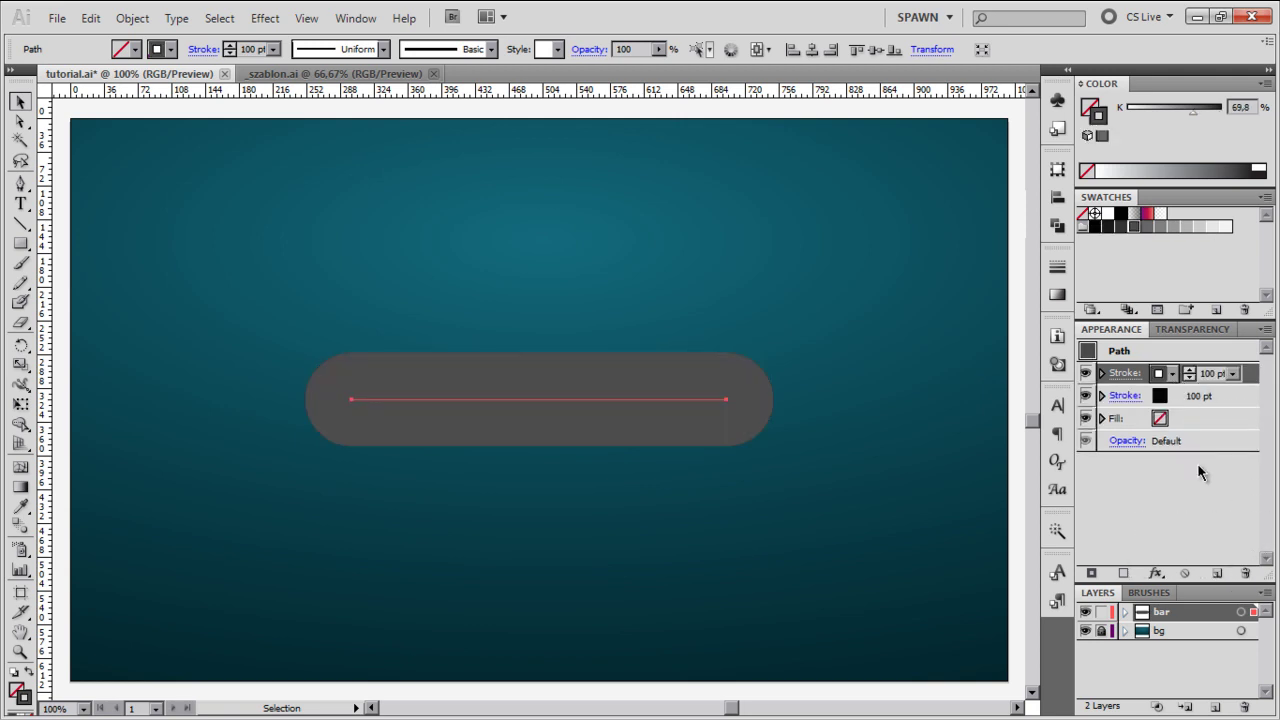
left_click(1208, 373)
type("70")
key("Return")
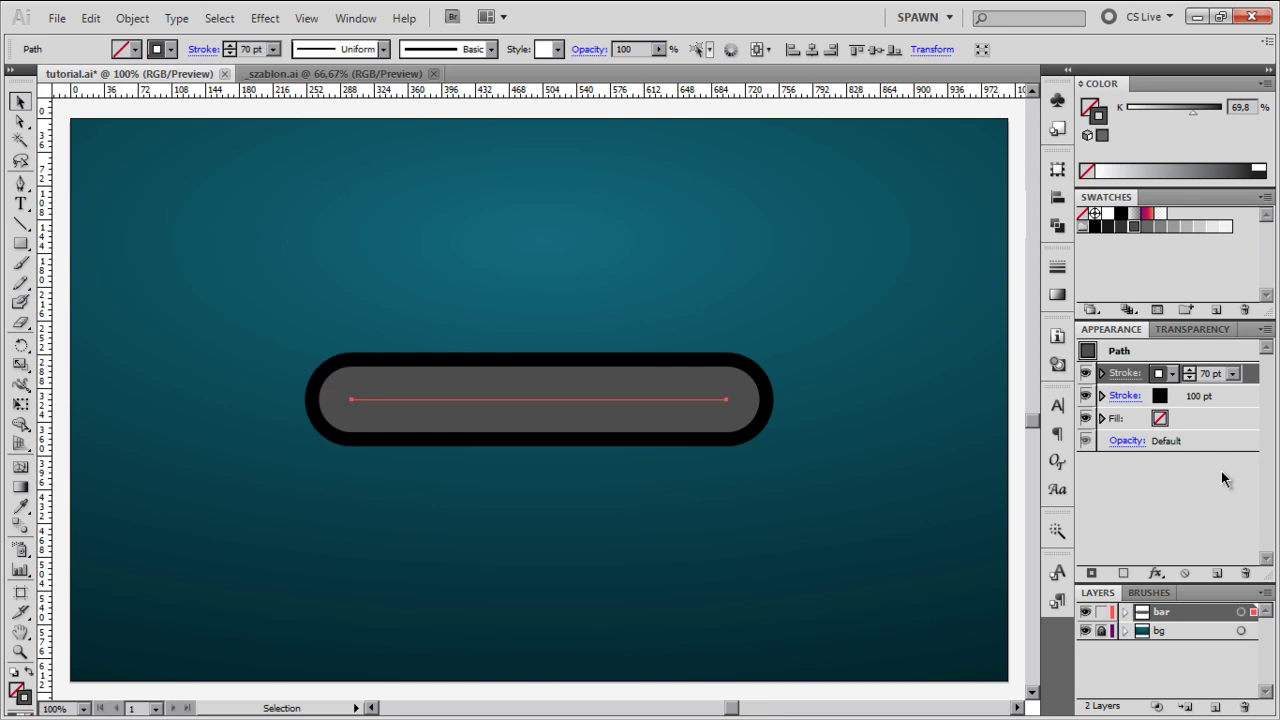
Add another duplicate stroke in a lighter grey at 65 pt
left_click(1217, 573)
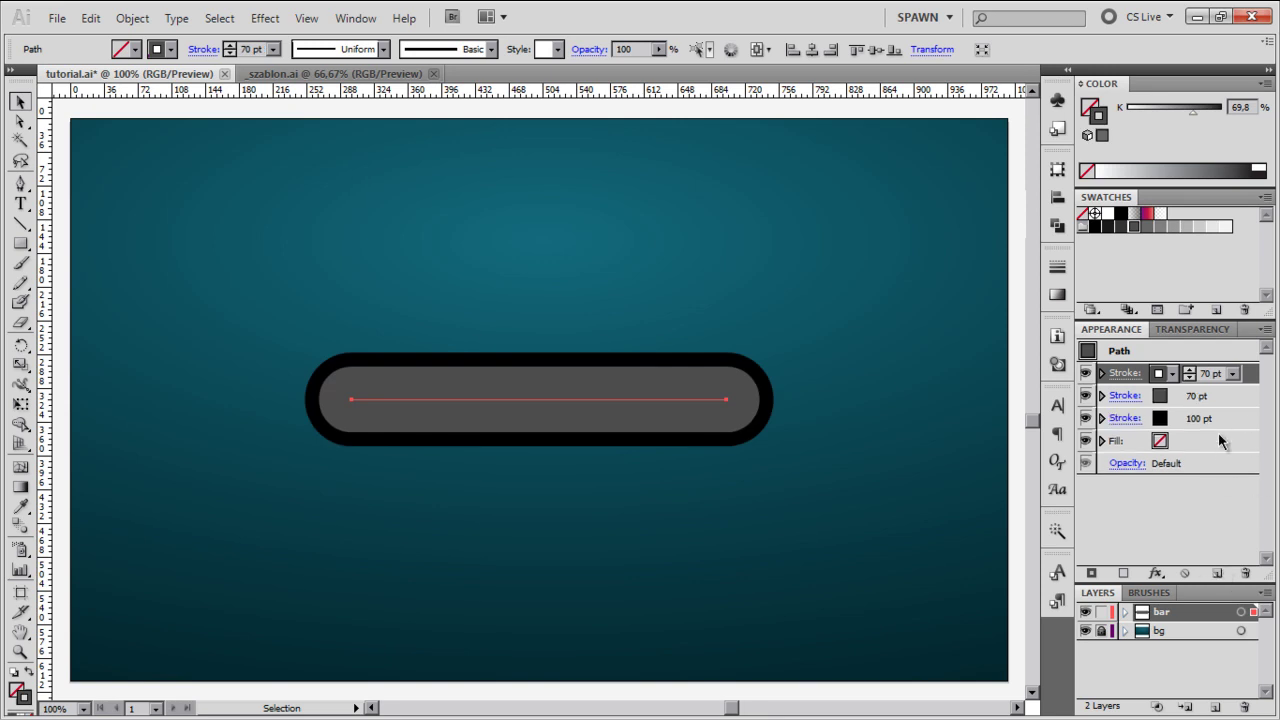
left_click(1147, 226)
left_click(1210, 373)
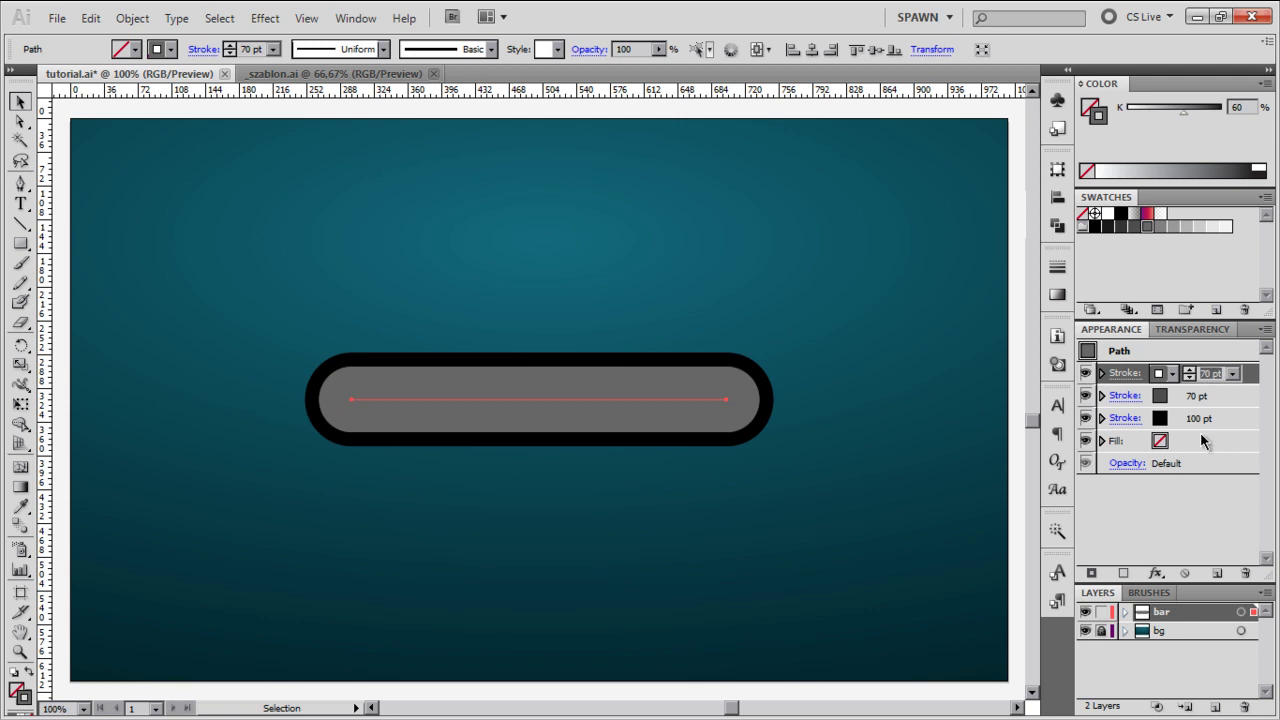
type("65")
key("Return")
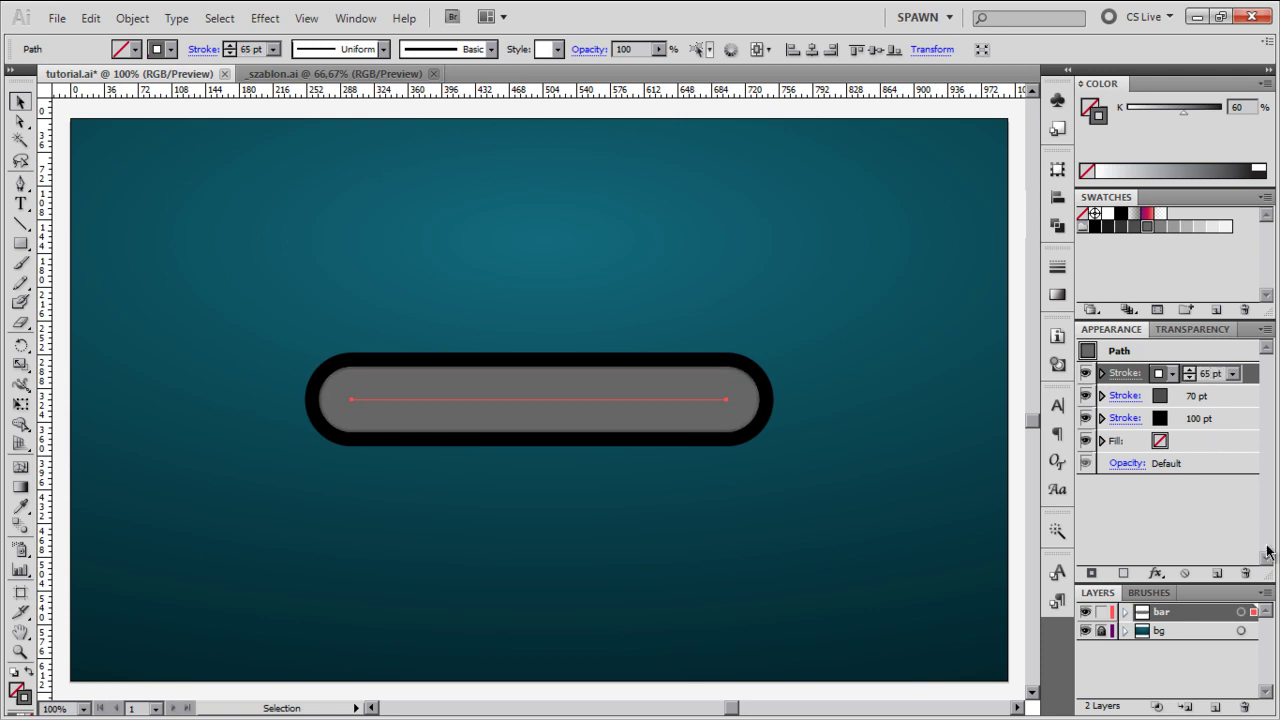
Add a third duplicate stroke at 40 pt in light grey
left_click(1216, 573)
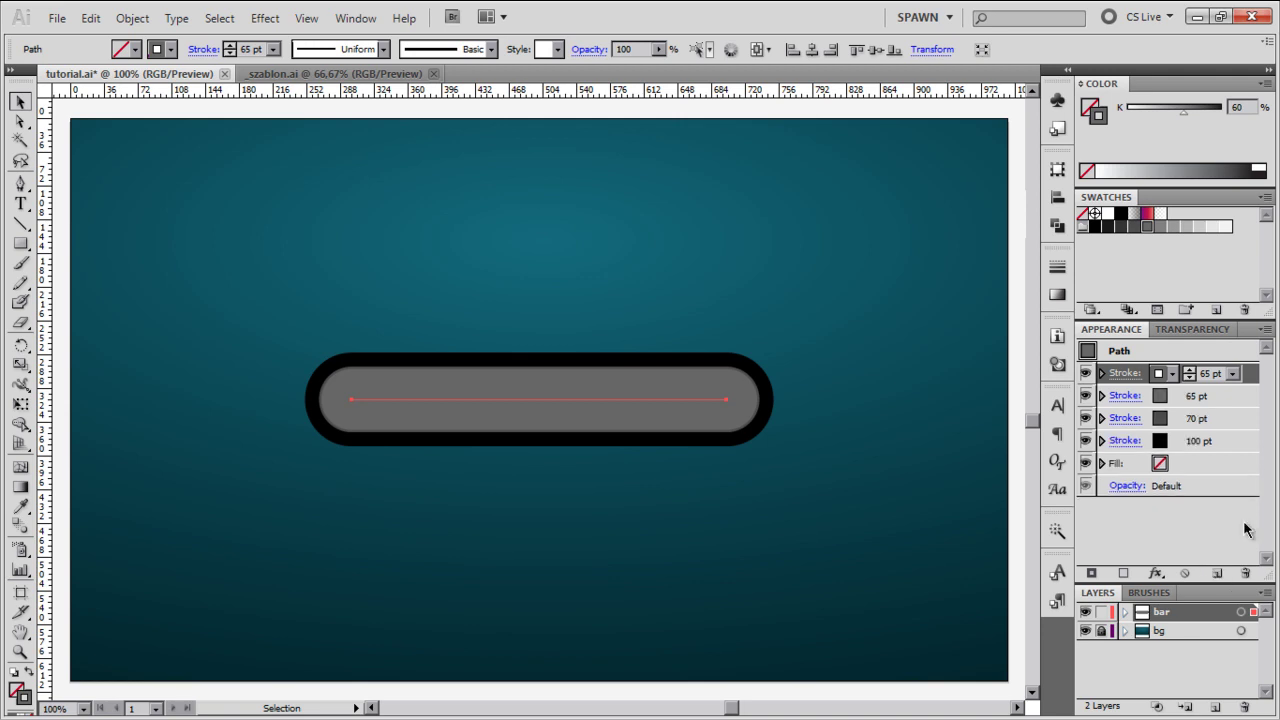
left_click(1210, 373)
type("40")
key("Return")
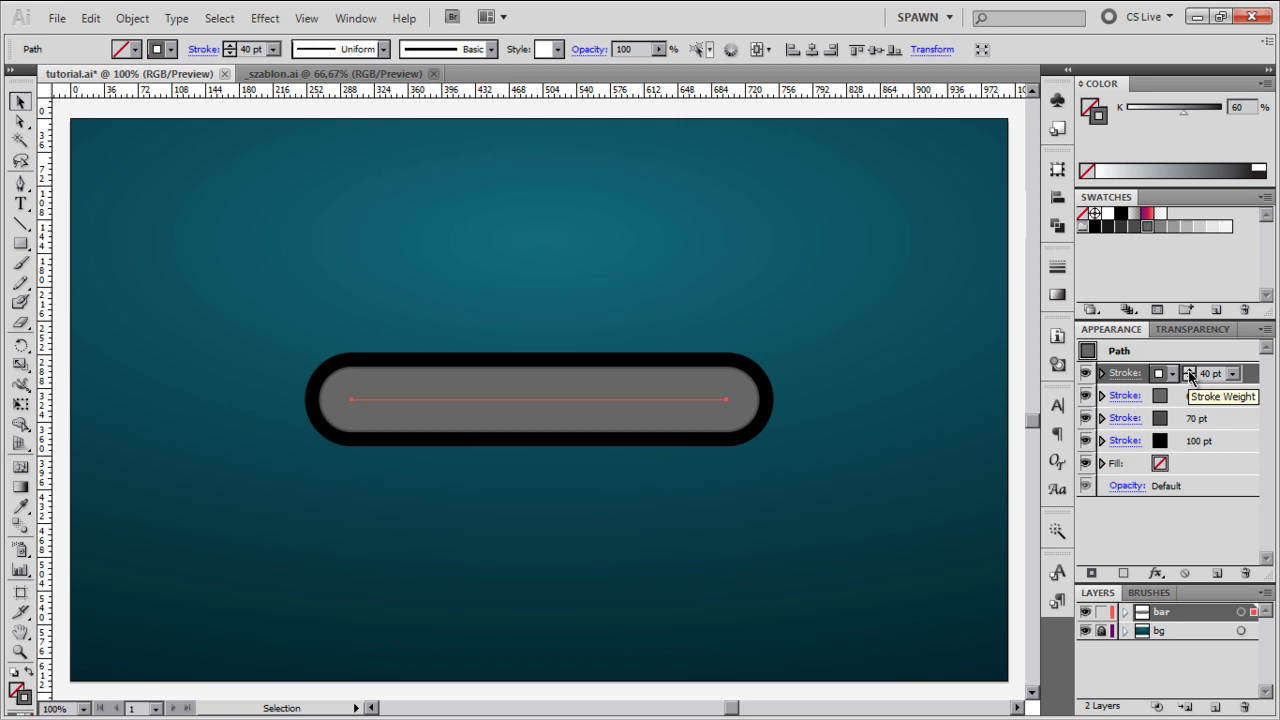
left_click(1182, 230)
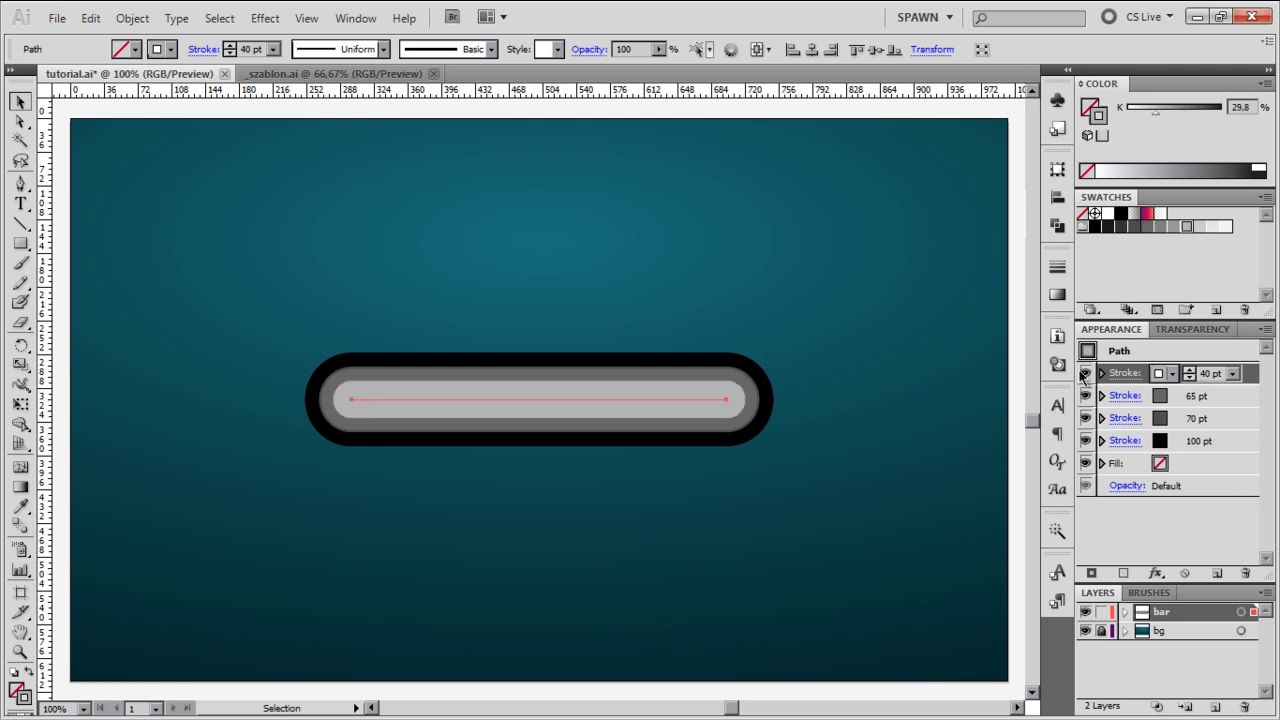
Duplicate the bar layer, move the hidden 'bar copy' below bg, and select the bar artwork
left_click(623, 191)
left_click_drag(232, 264, 506, 520)
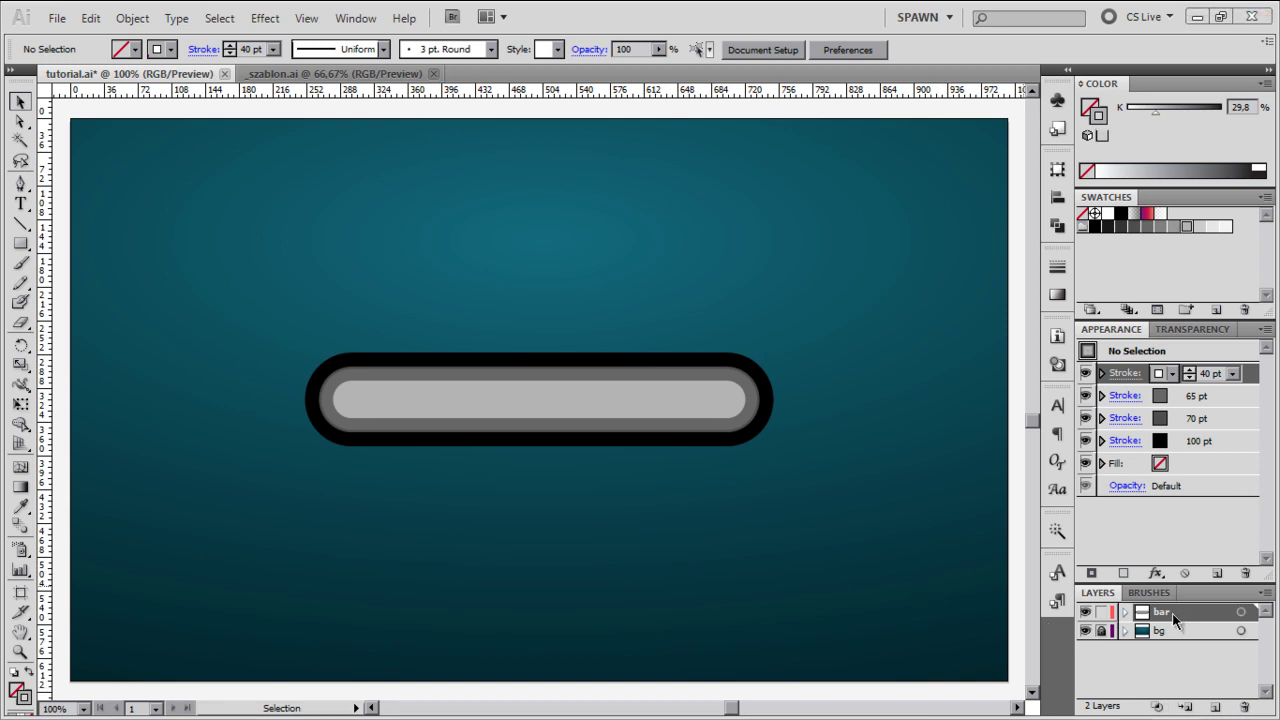
left_click_drag(1168, 617, 1216, 706)
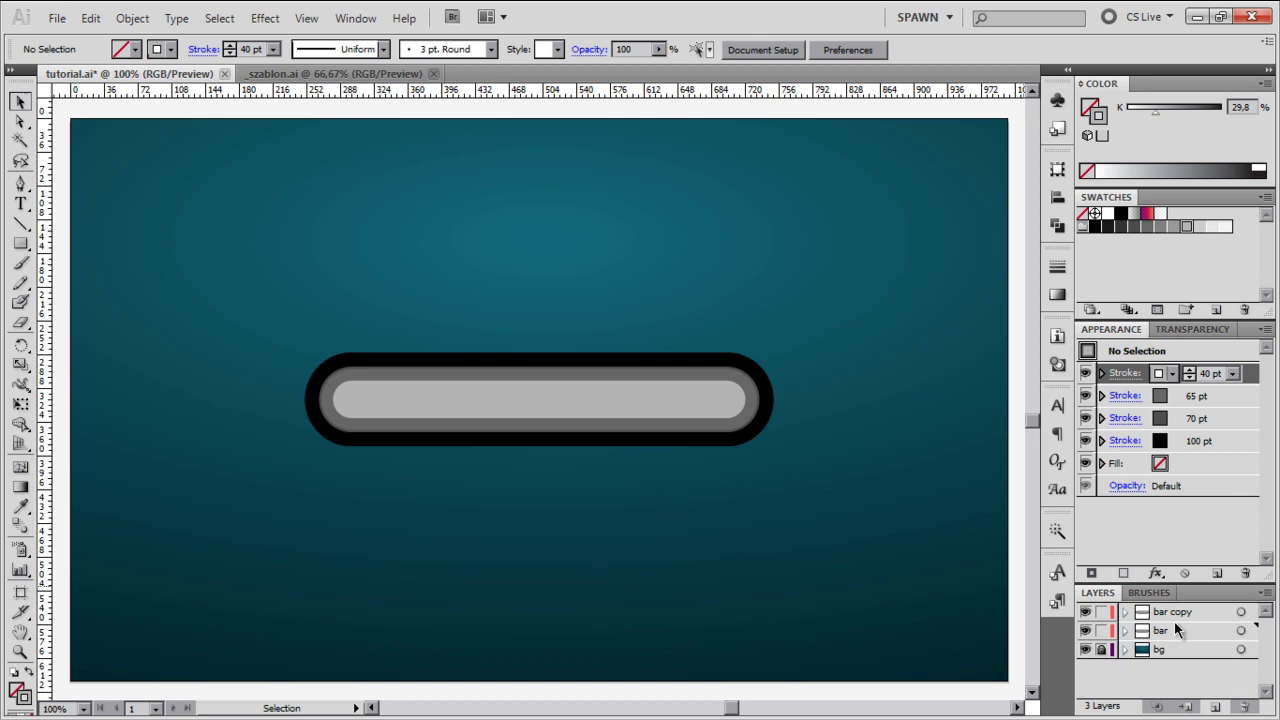
left_click_drag(1184, 612, 1188, 661)
left_click(1085, 649)
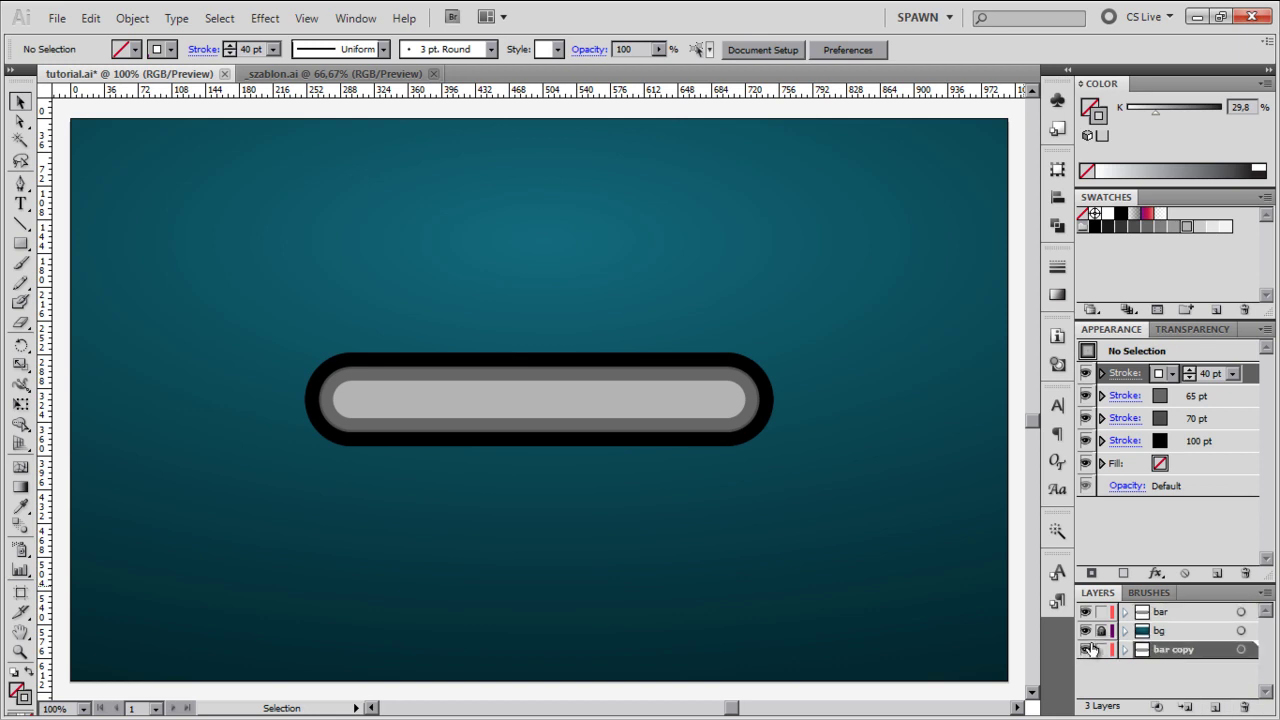
left_click(1178, 613)
key("ctrl+a")
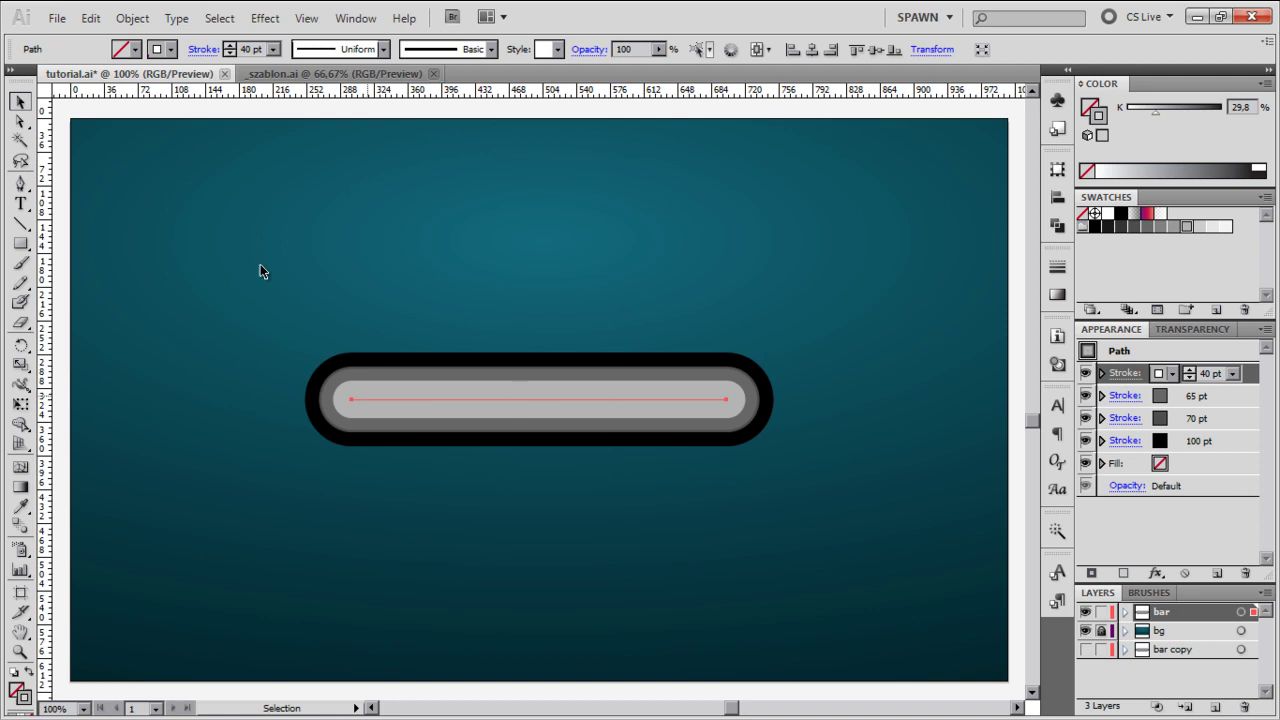
Expand the bar's appearance, then expand its strokes into filled outline shapes
left_click(132, 19)
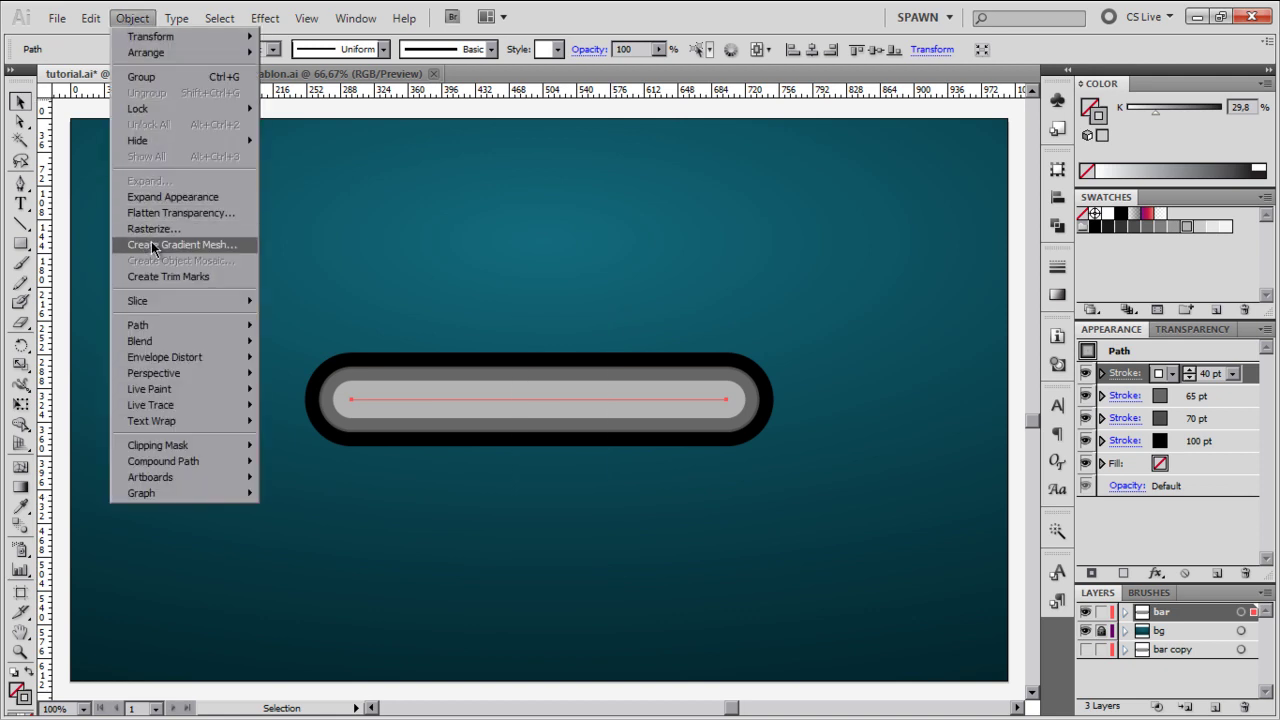
left_click(155, 203)
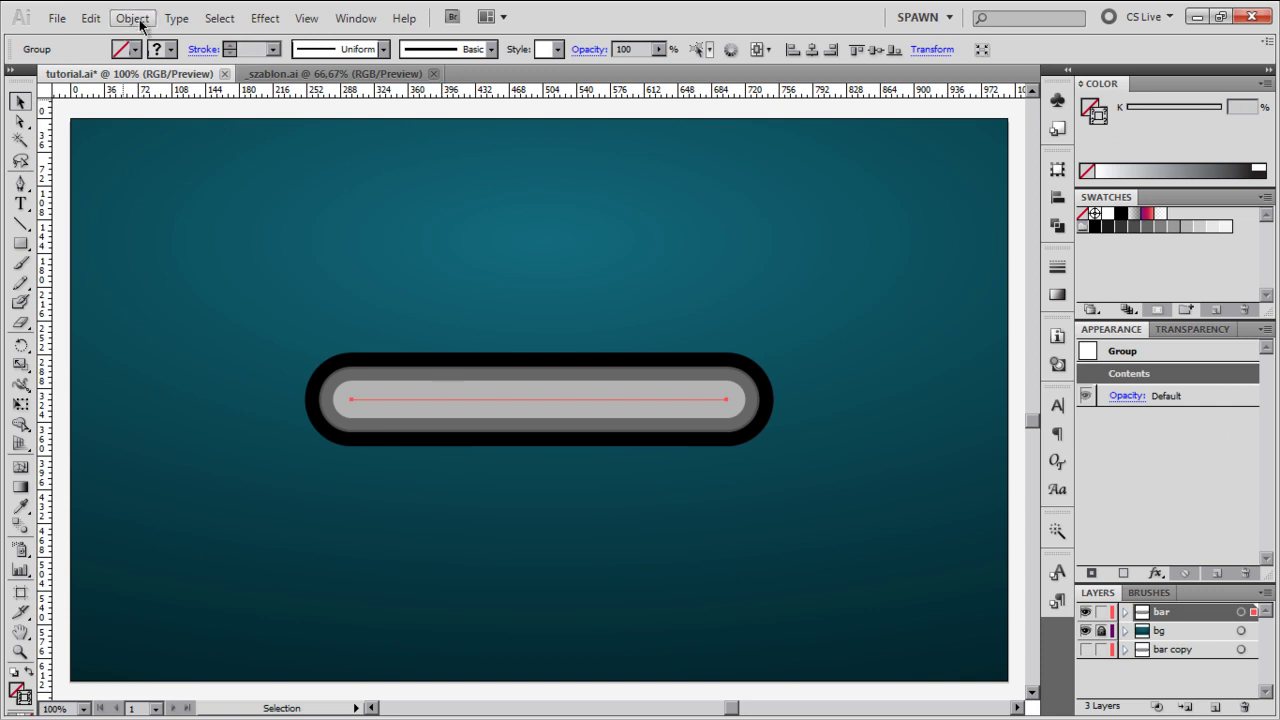
left_click(132, 19)
left_click(157, 192)
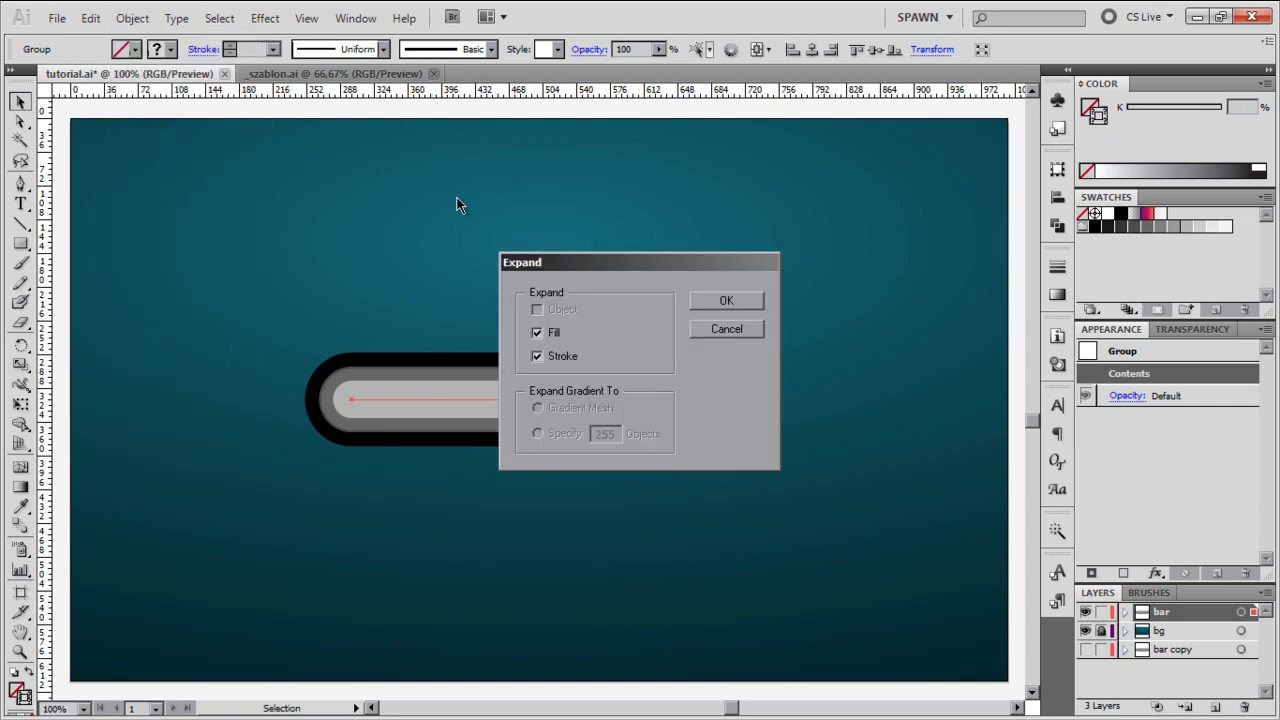
left_click(730, 301)
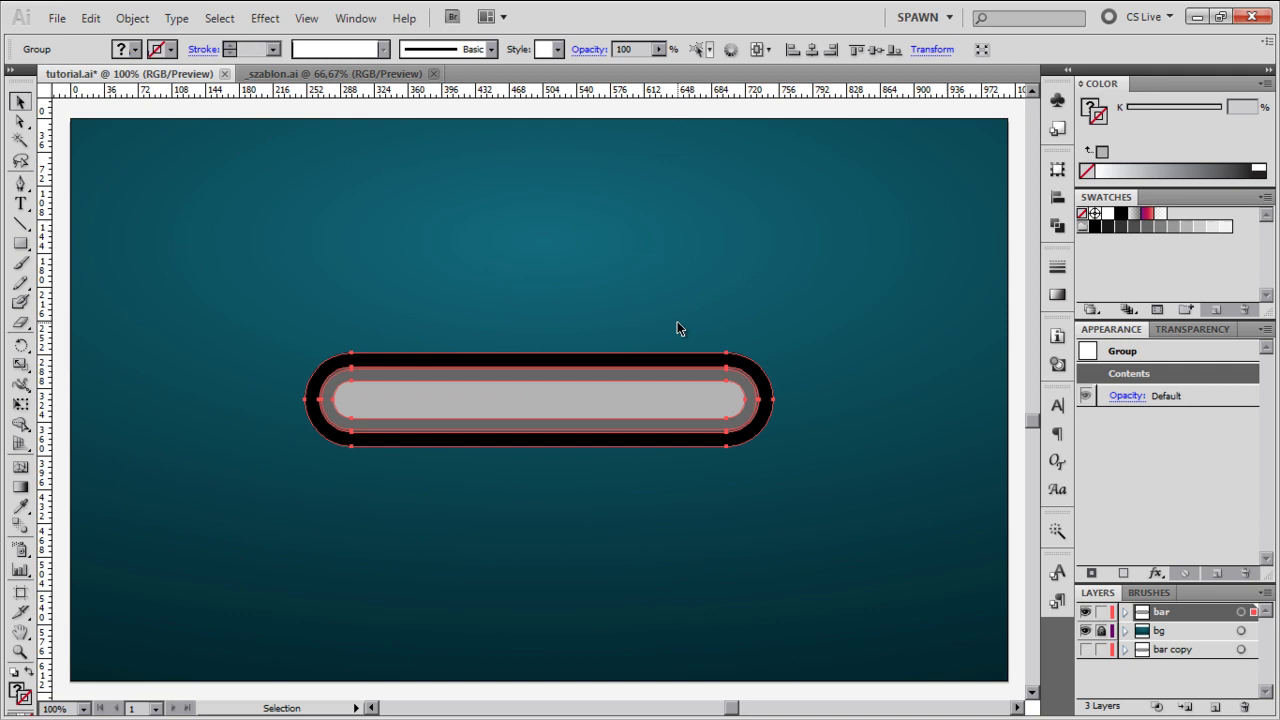
left_click(445, 338)
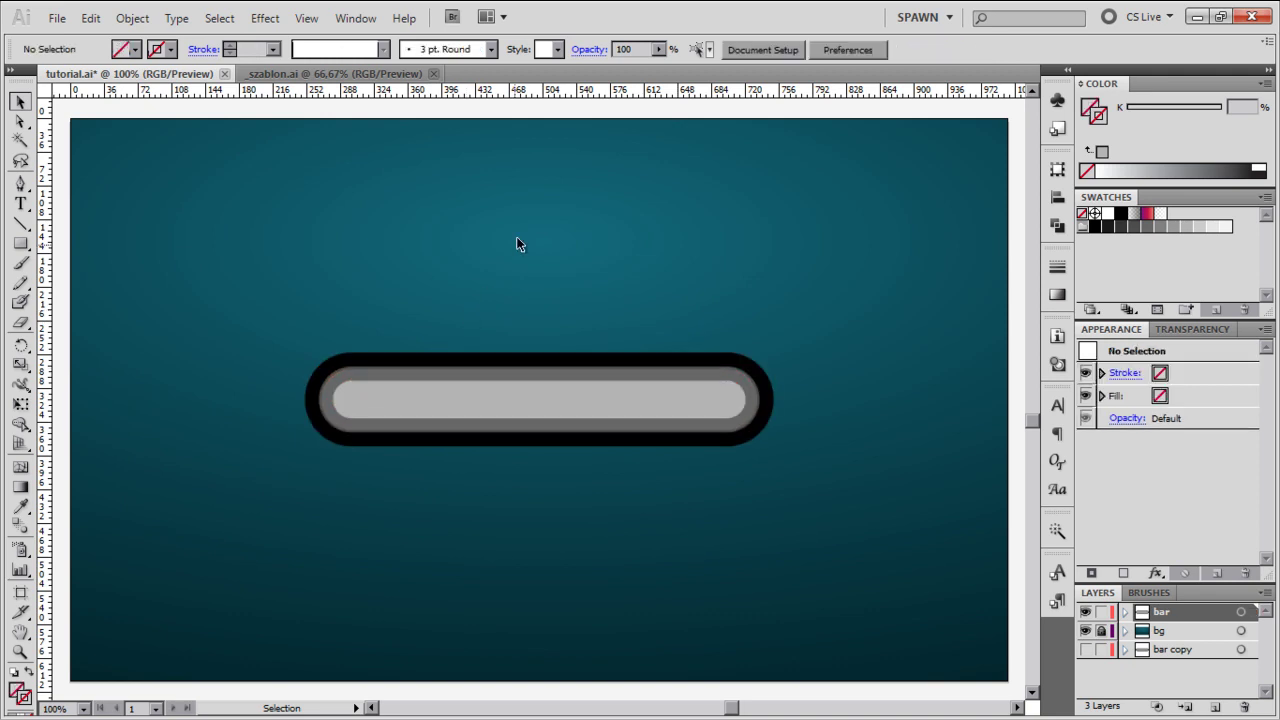
Ungroup the bar shapes into separate paths, test-moving the outer shape and undoing it
left_click_drag(437, 229, 605, 470)
left_click_drag(658, 515, 549, 301)
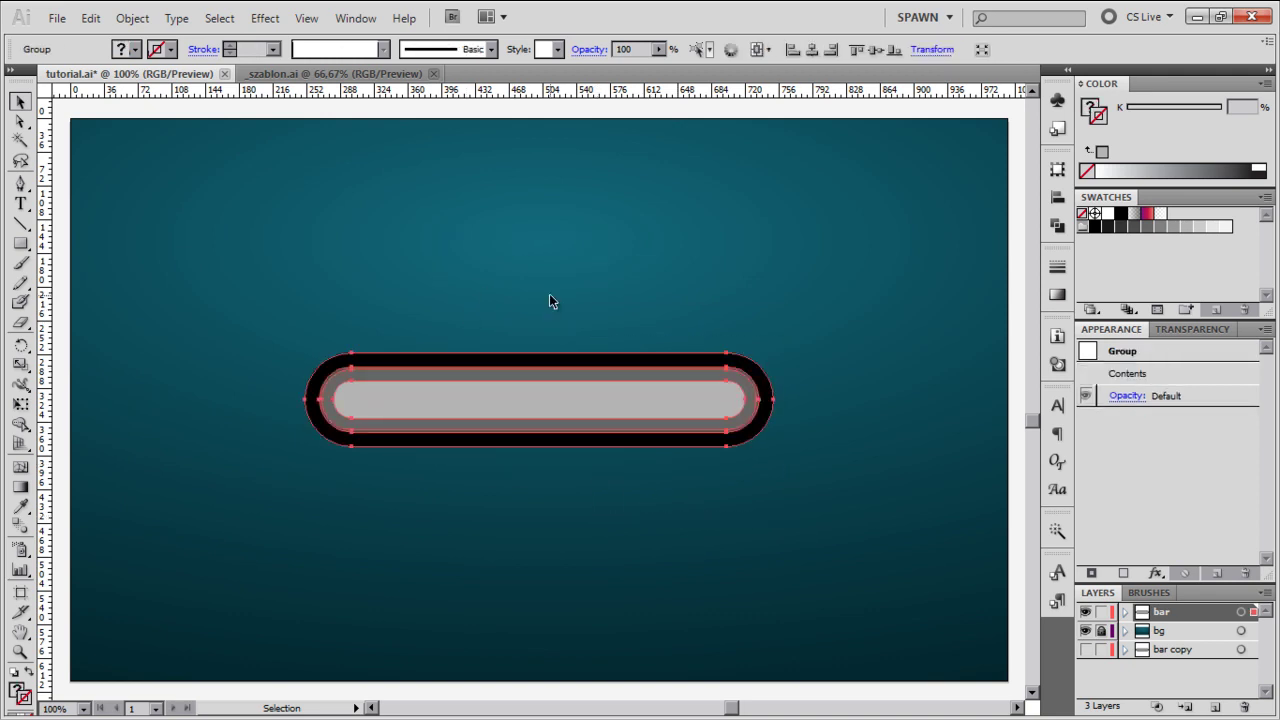
key("ctrl")
key("ctrl+shift+g")
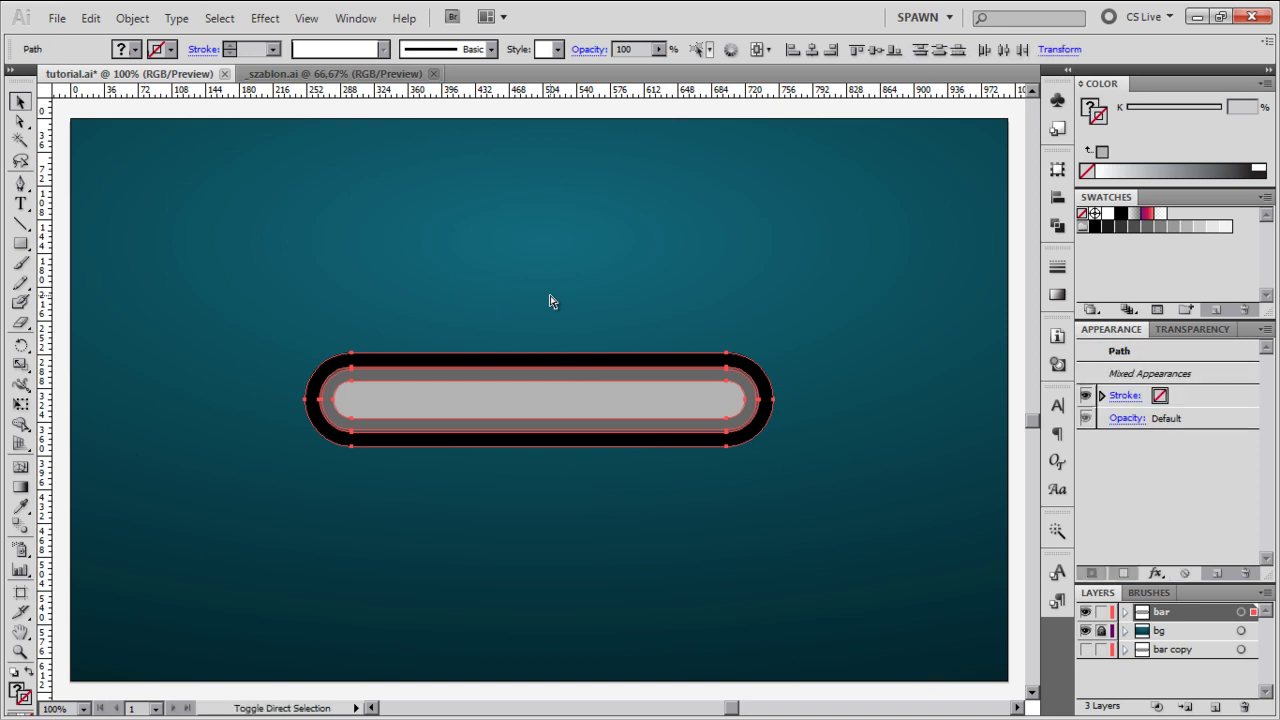
left_click(550, 298)
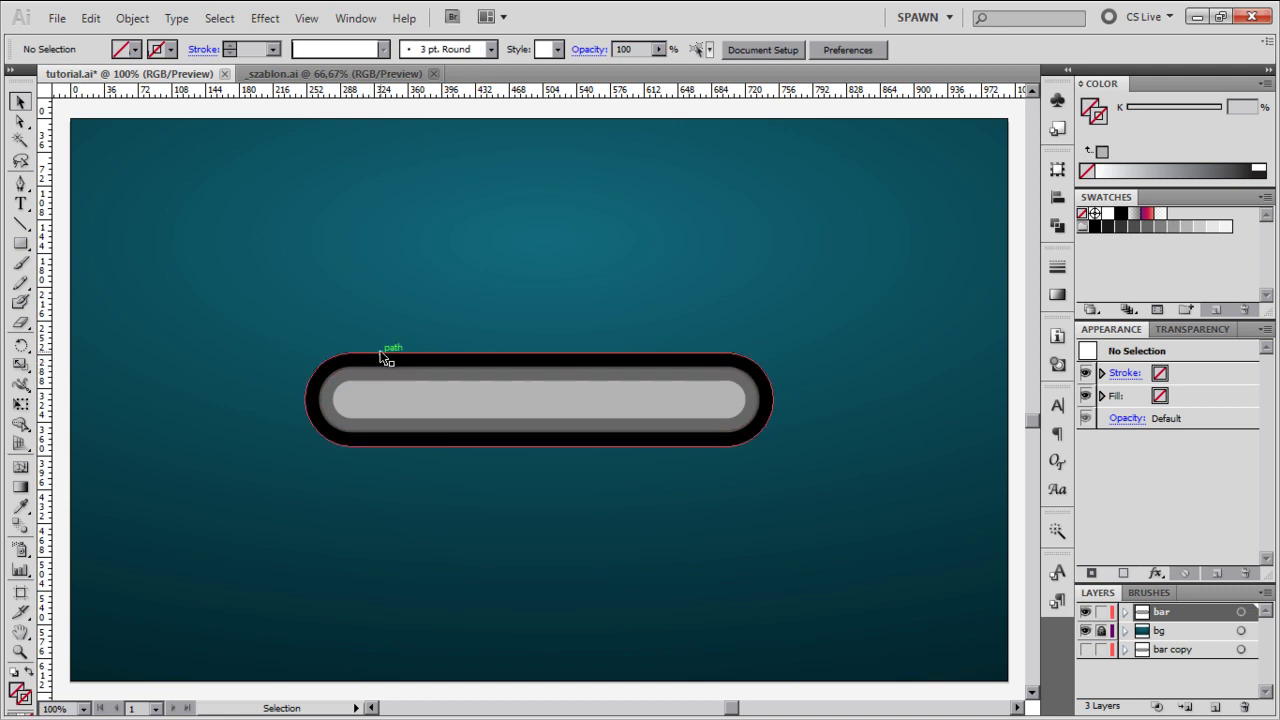
left_click_drag(381, 355, 477, 264)
key("ctrl+z")
left_click(695, 517)
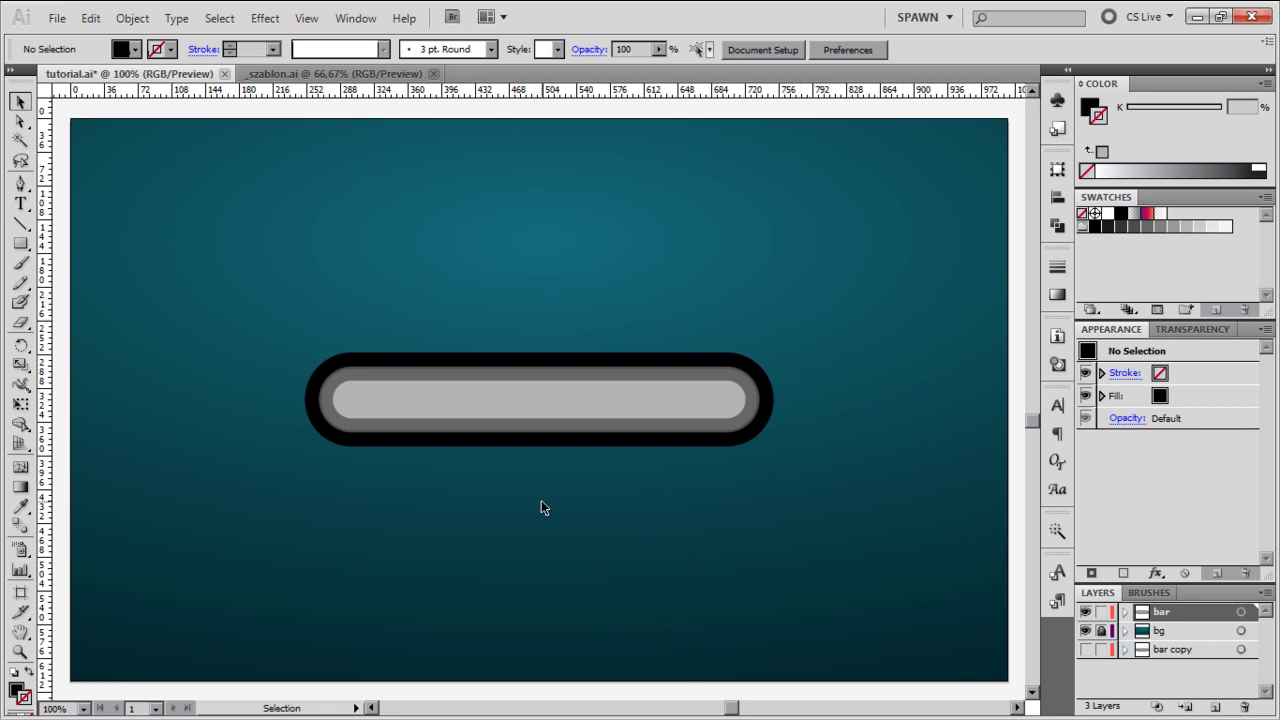
Switch the outer bar's colour values to RGB and give it a gradient fill
left_click(772, 400)
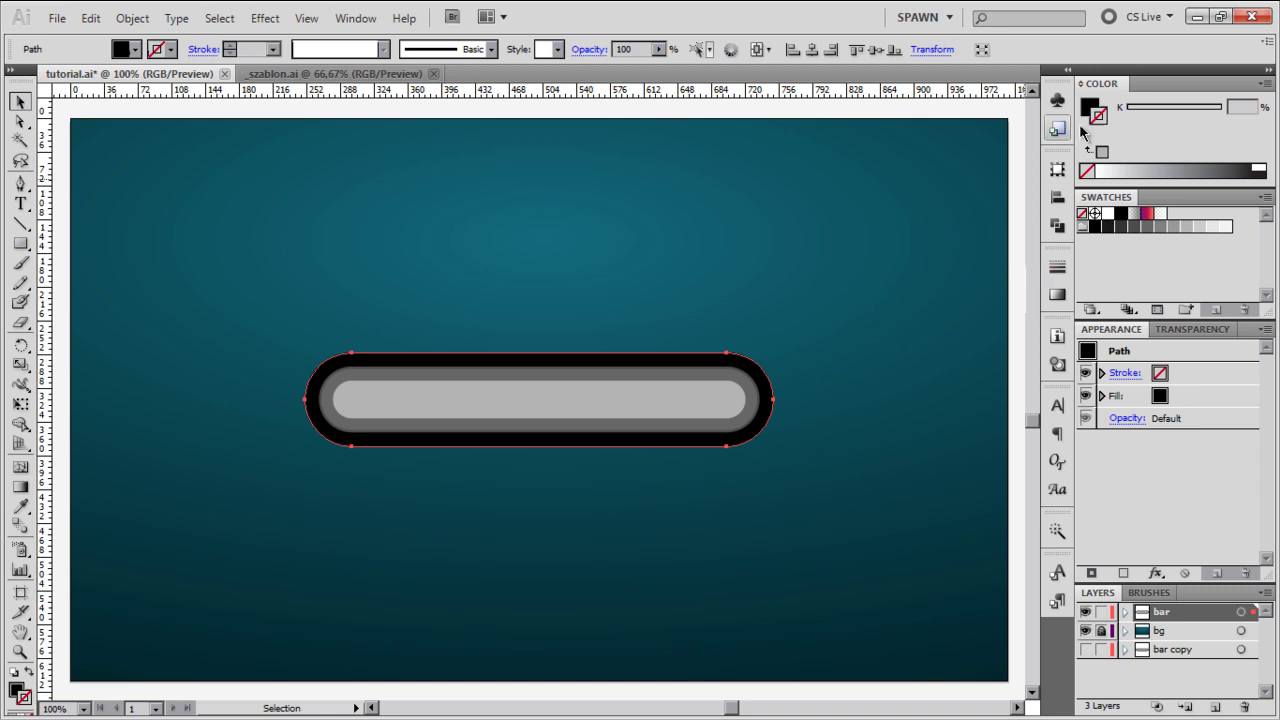
left_click(1100, 172, "shift")
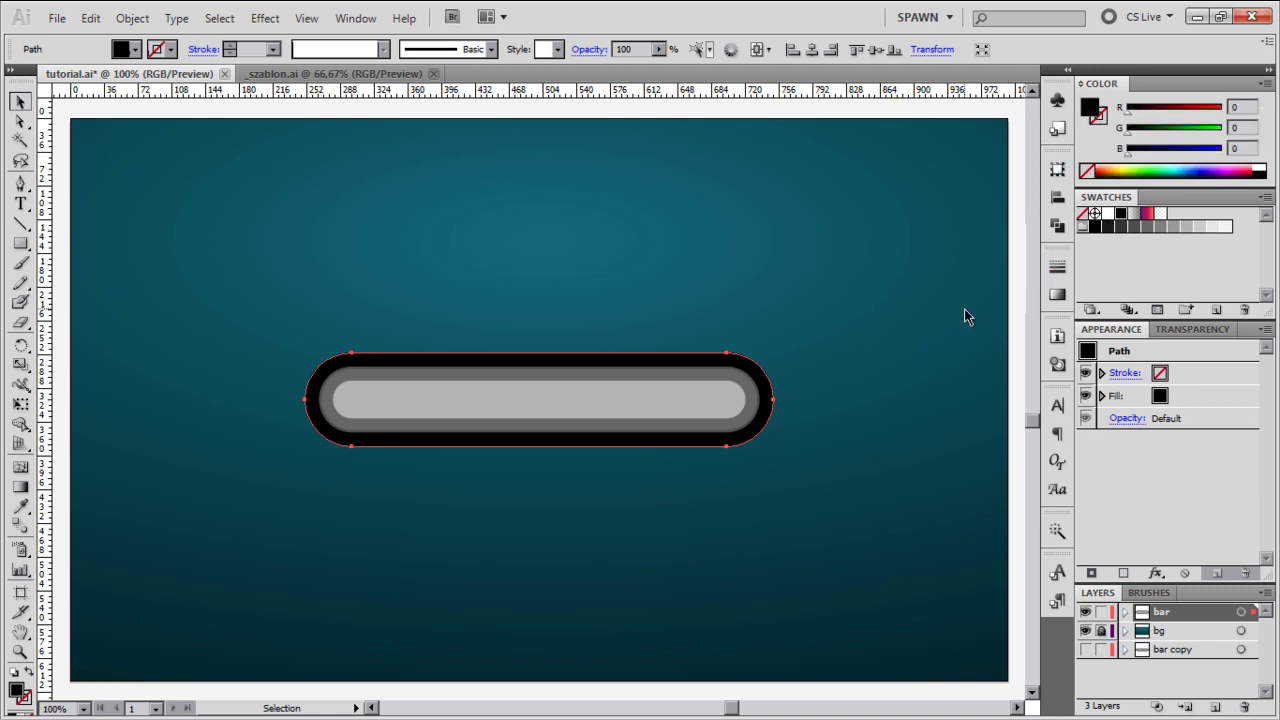
left_click(1133, 216)
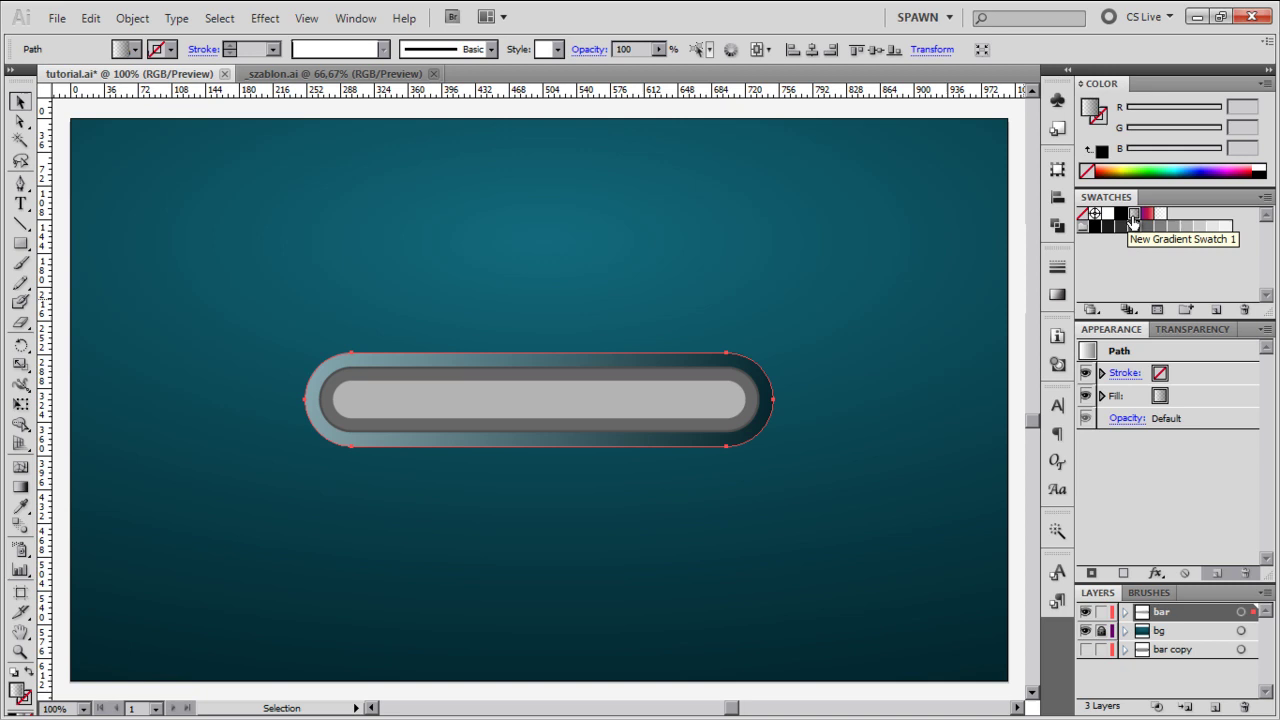
left_click(1057, 294)
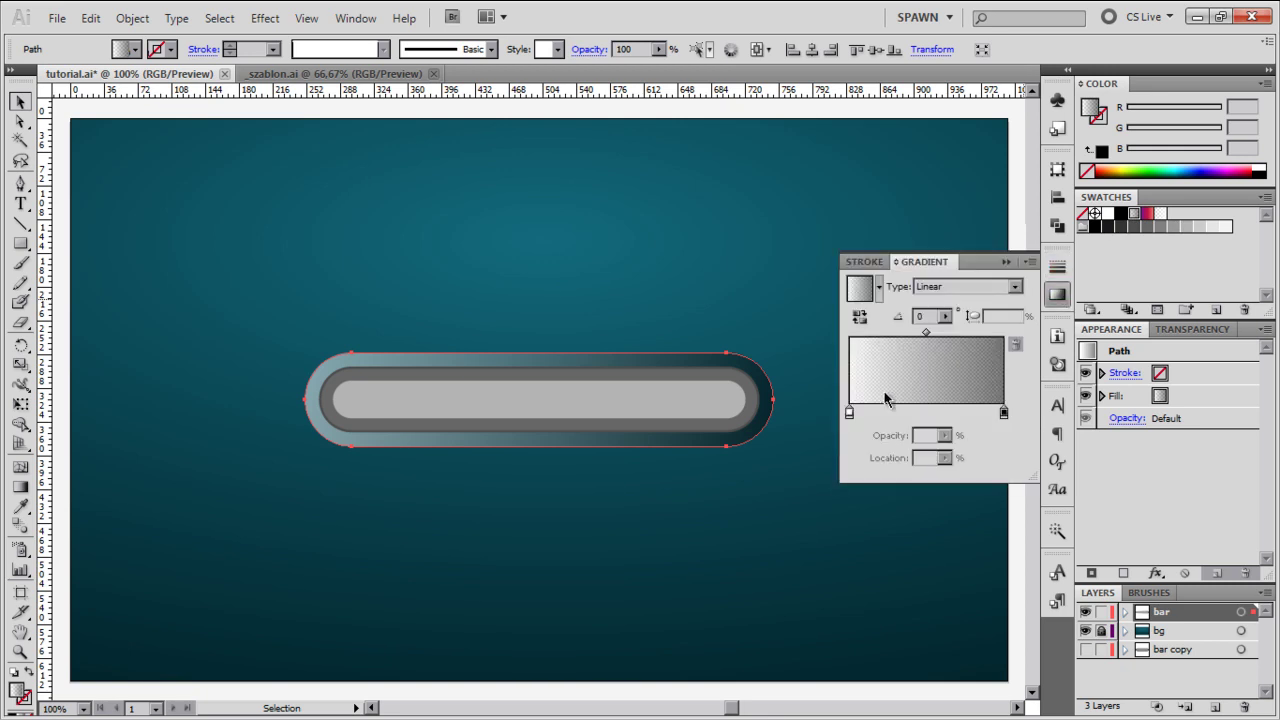
left_click(840, 484)
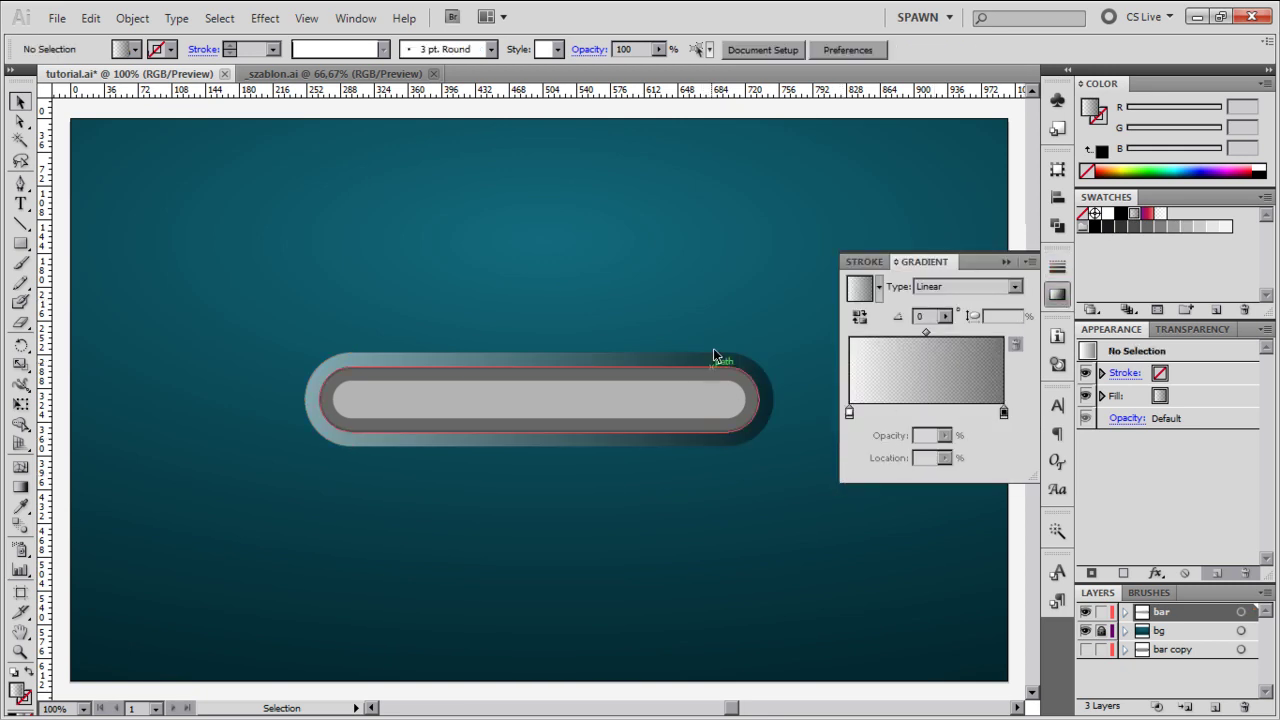
left_click(740, 356)
left_click_drag(840, 483, 622, 540)
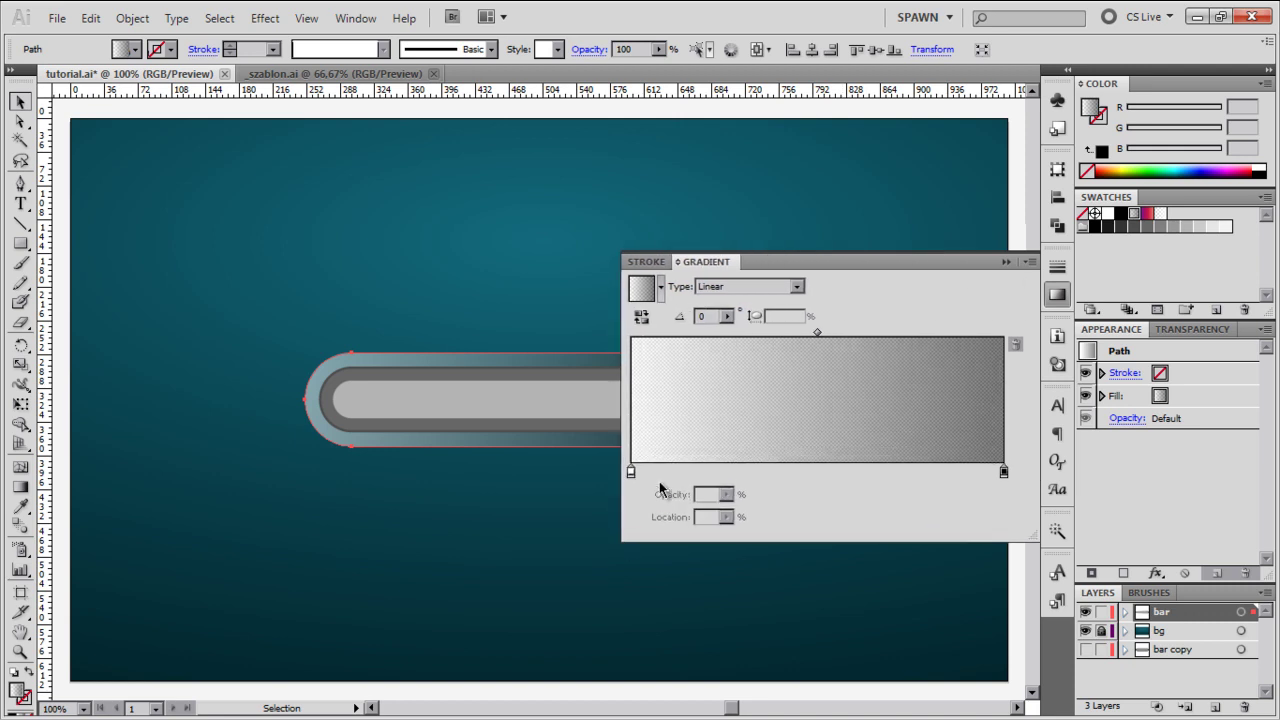
Set the white-to-black gradient stops to 50% opacity and the angle to 90°
left_click(631, 472)
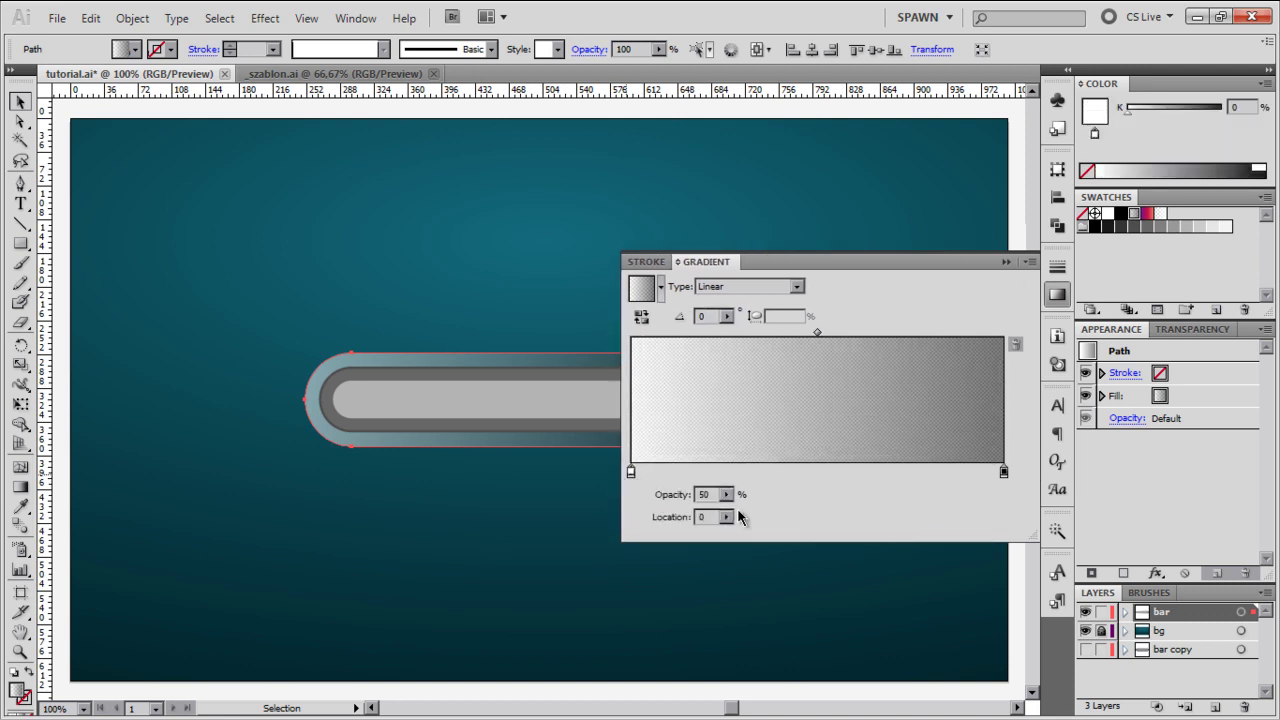
left_click(1005, 474)
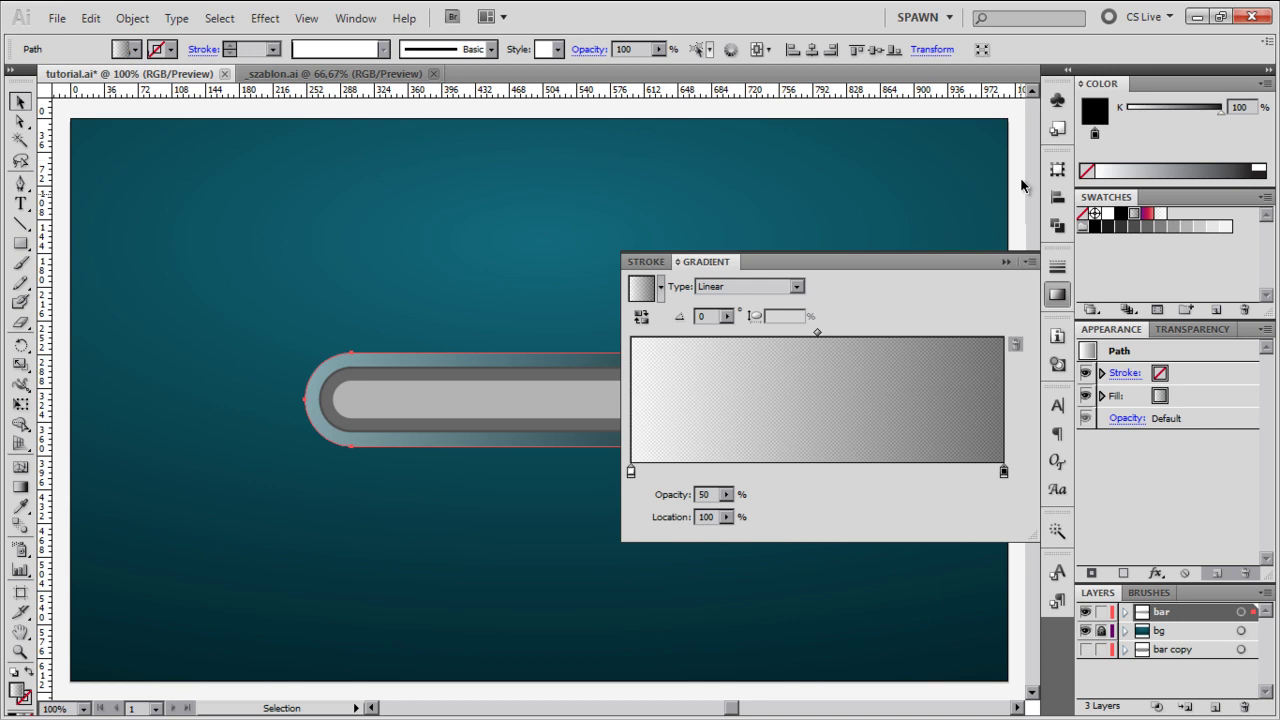
left_click(631, 474)
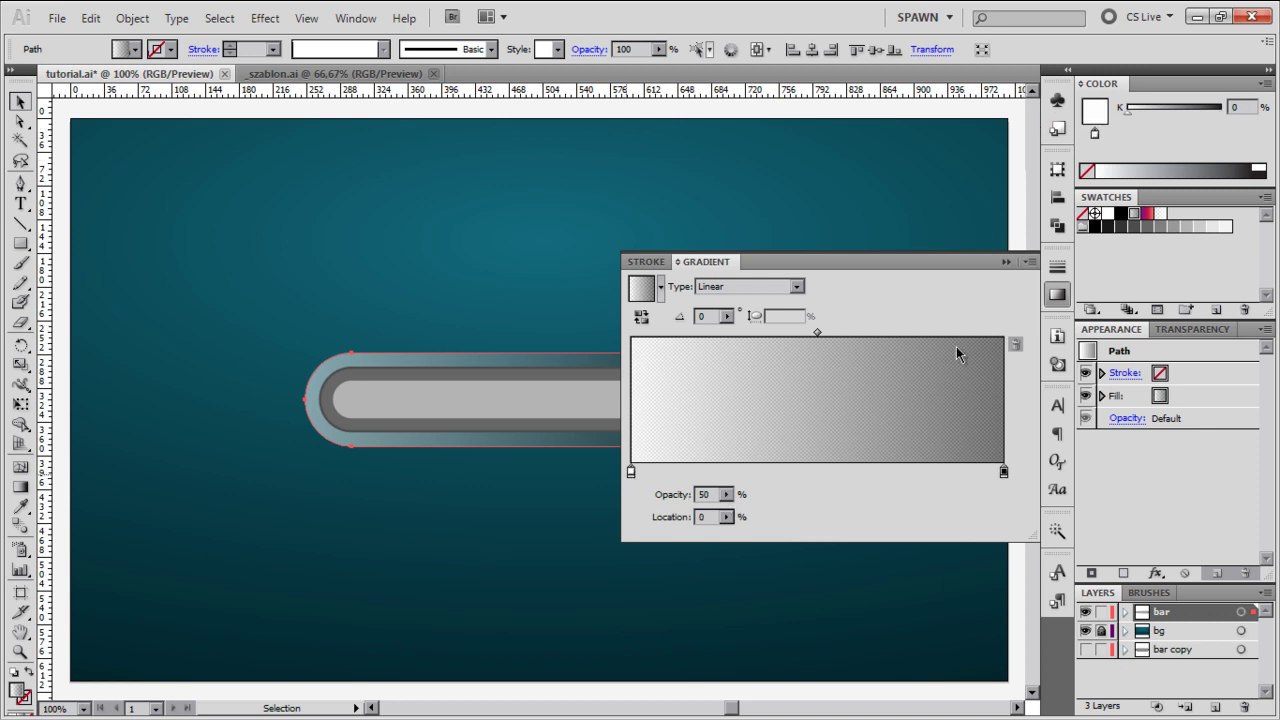
left_click(1055, 297)
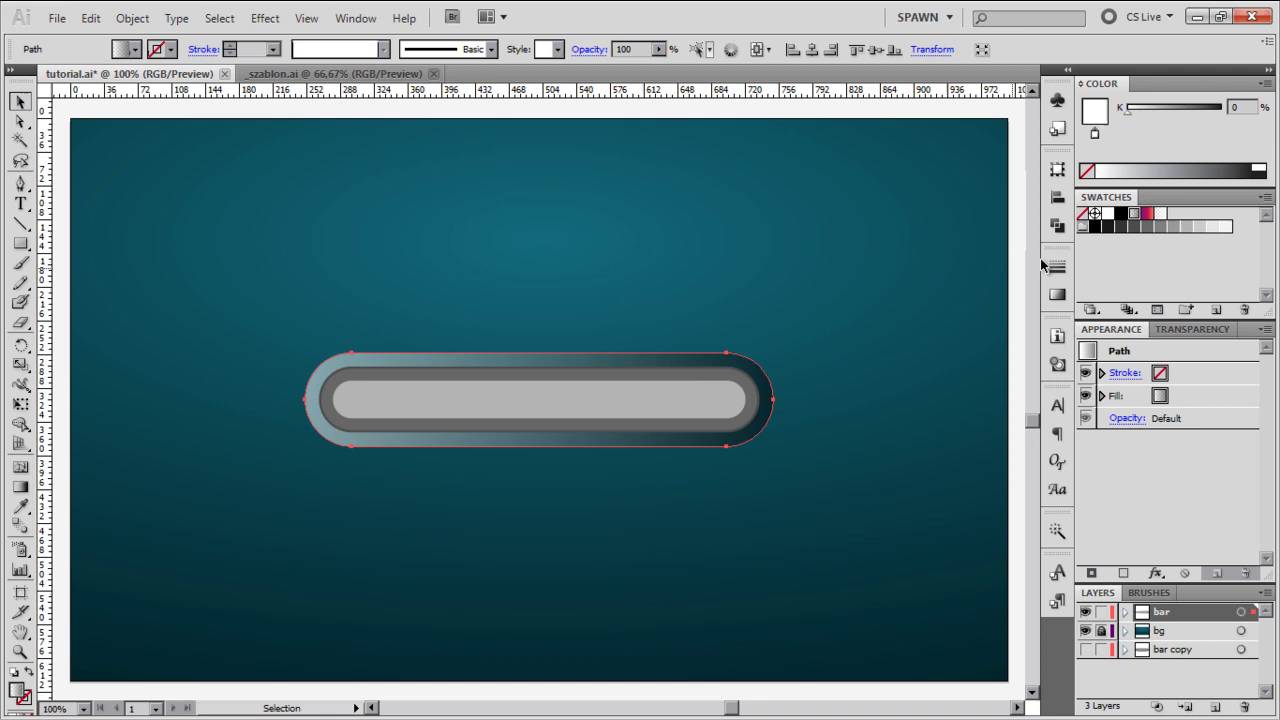
left_click(1055, 297)
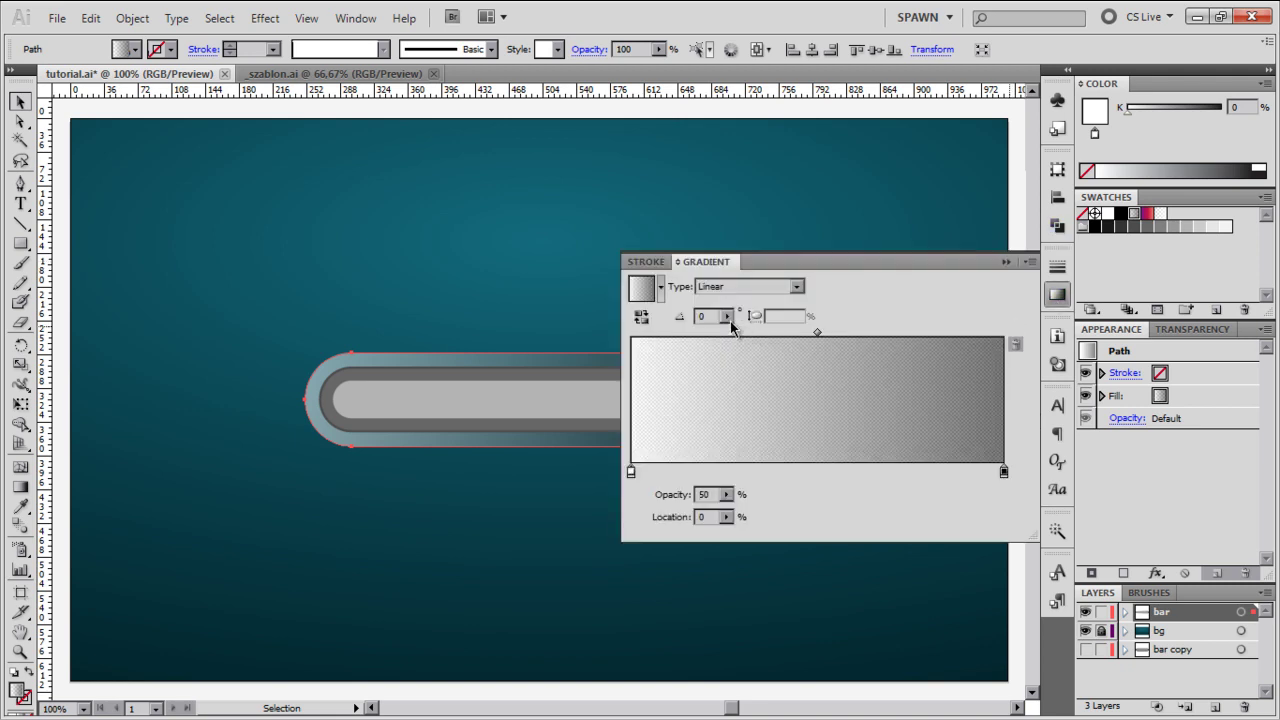
type("90")
key("Return")
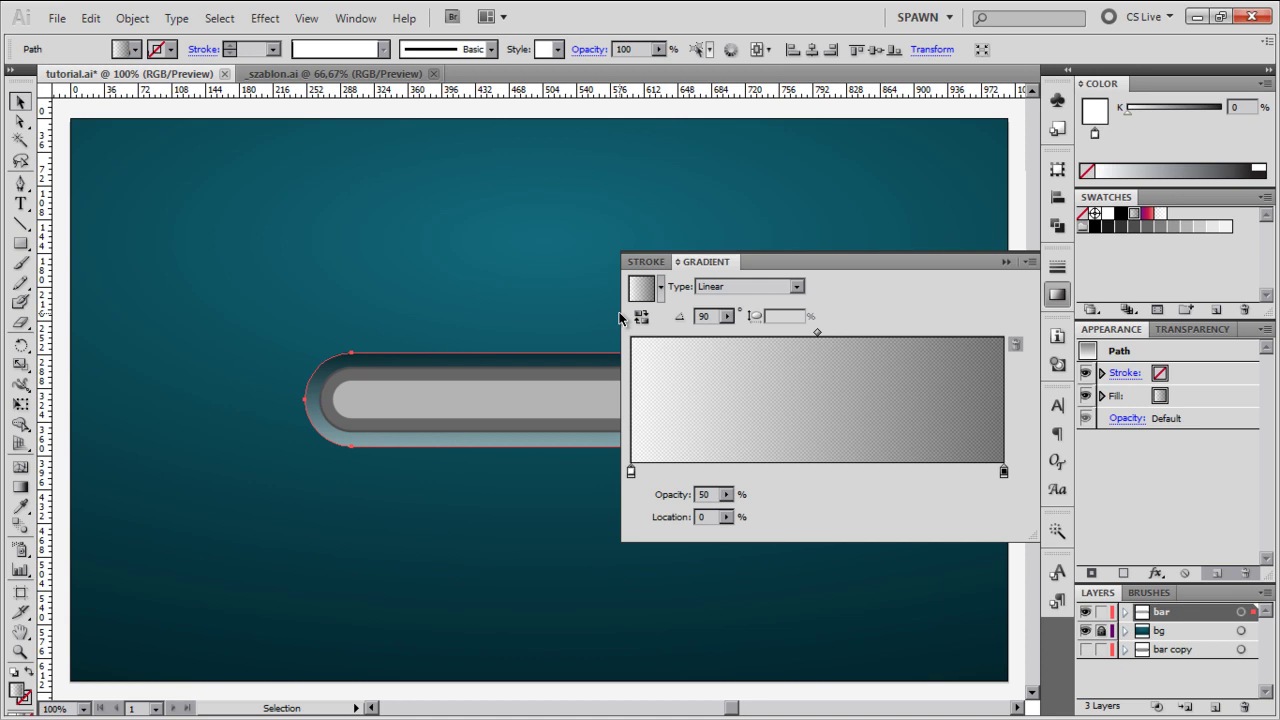
left_click(1056, 296)
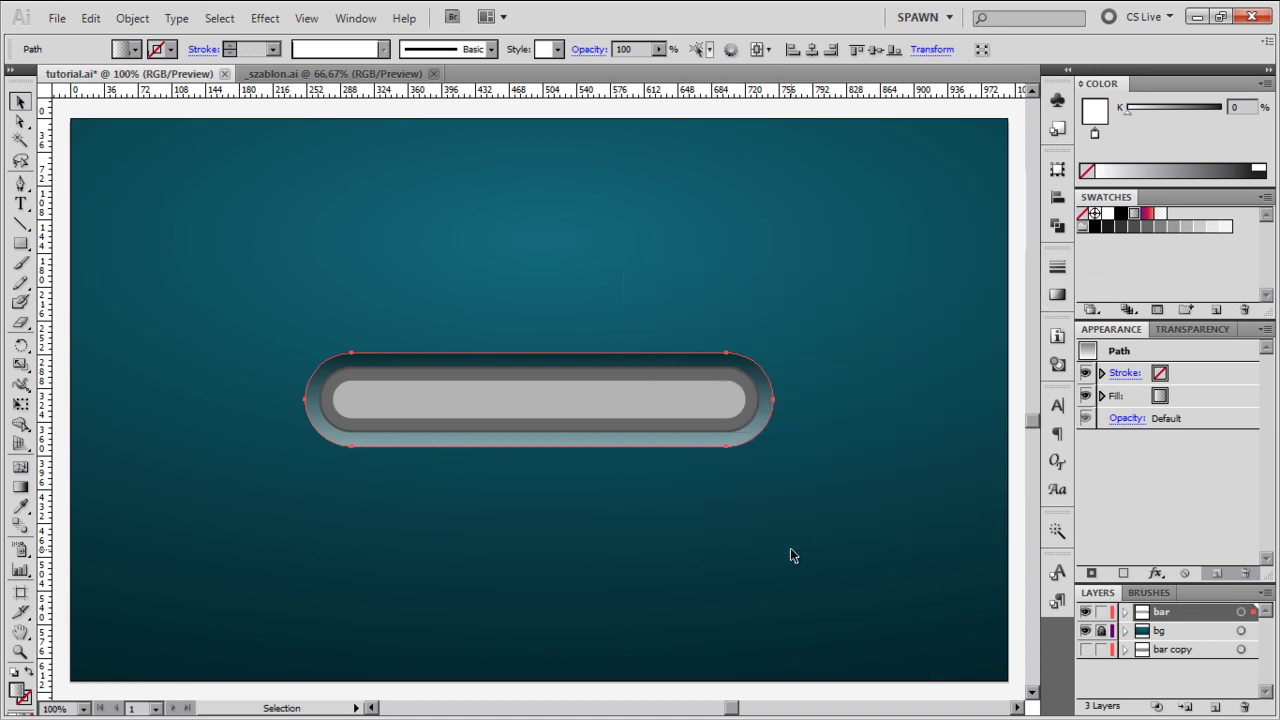
left_click(790, 548)
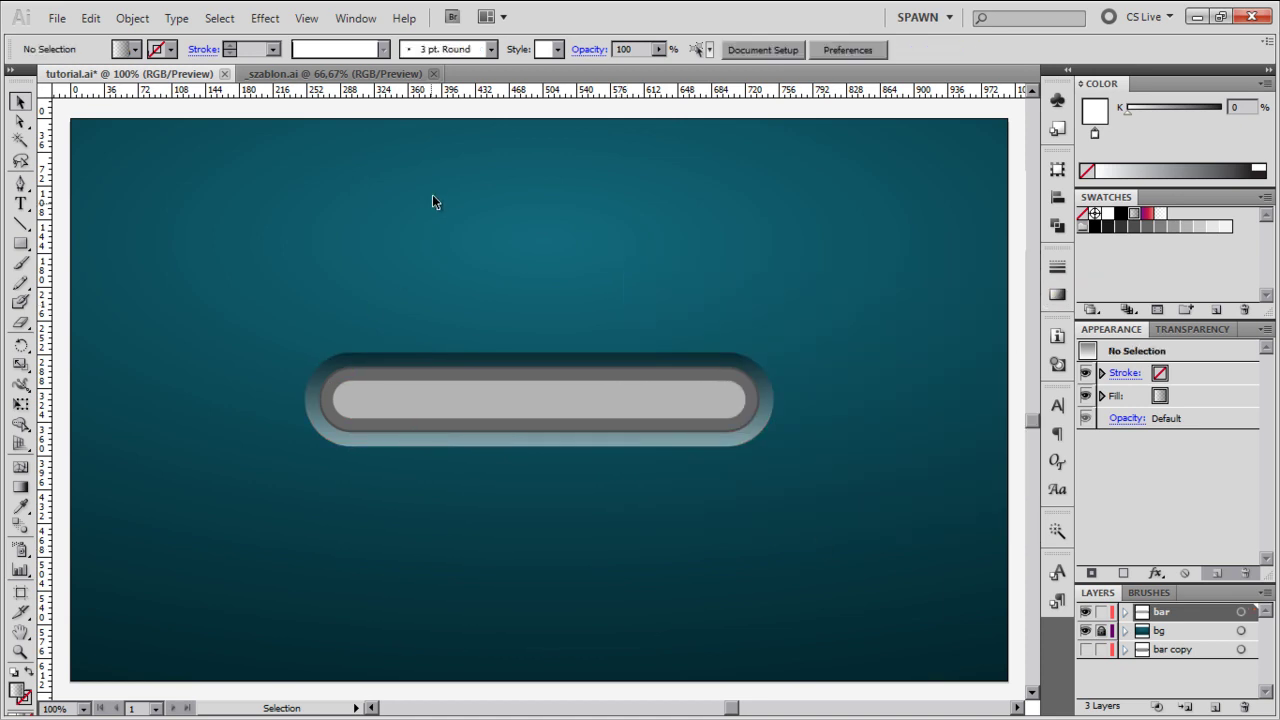
Set the outer gradient bar's opacity to 50%
left_click(408, 355)
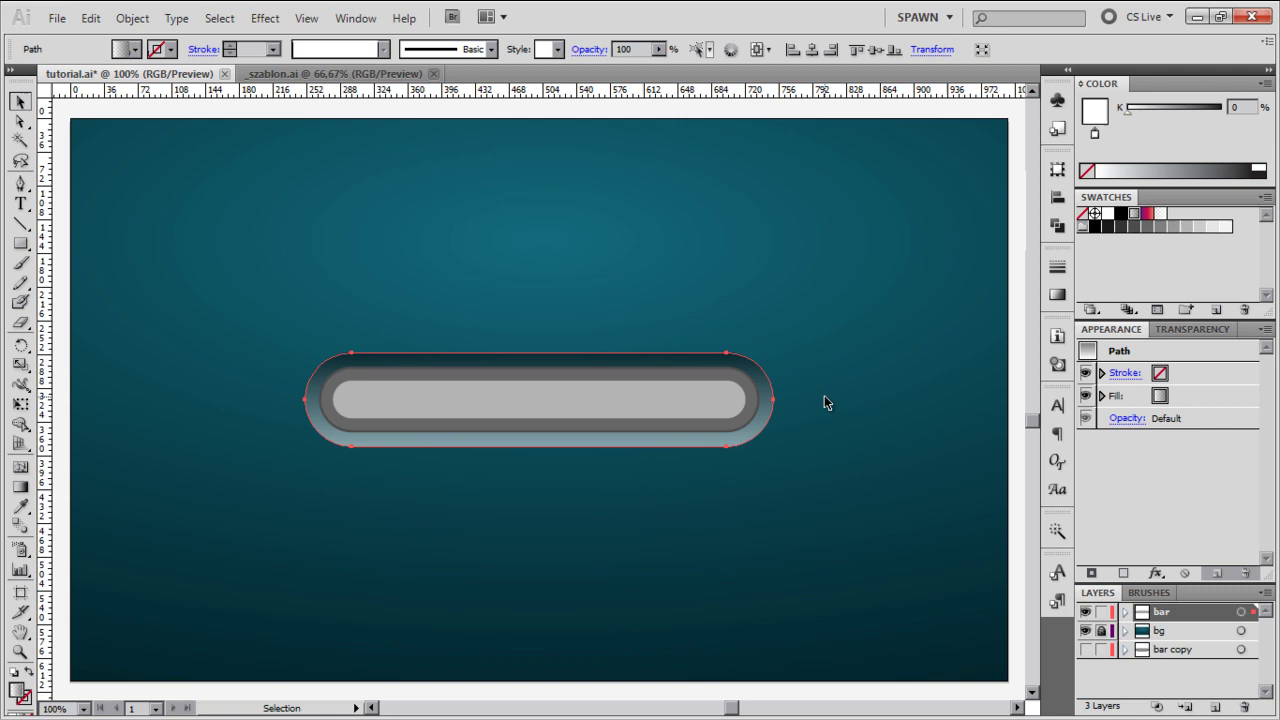
left_click(1196, 331)
left_click(1200, 351)
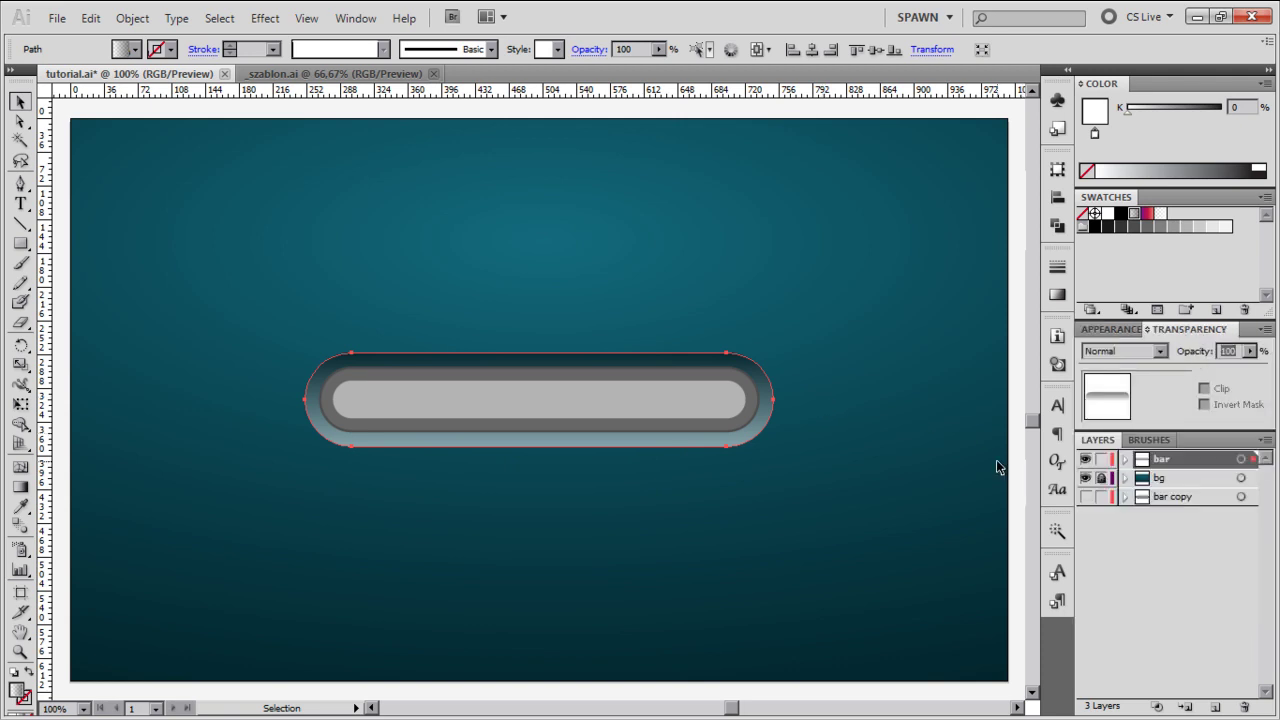
type("50")
key("Return")
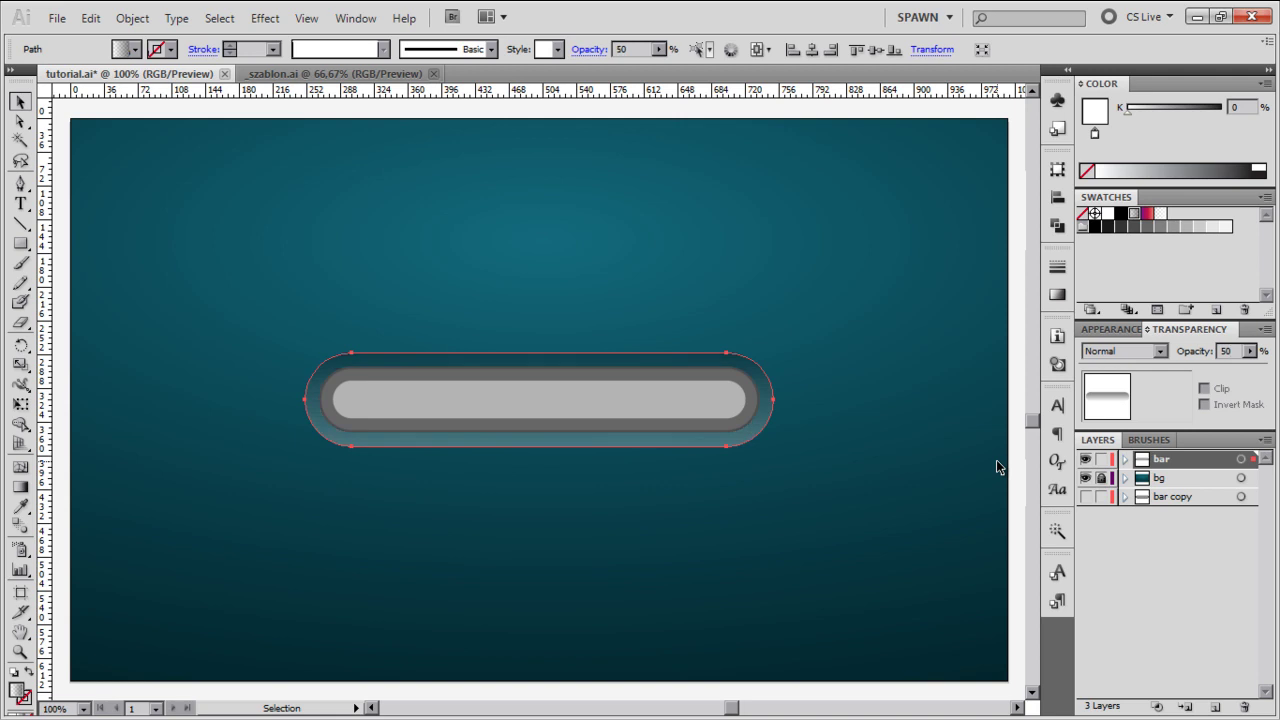
left_click(825, 605)
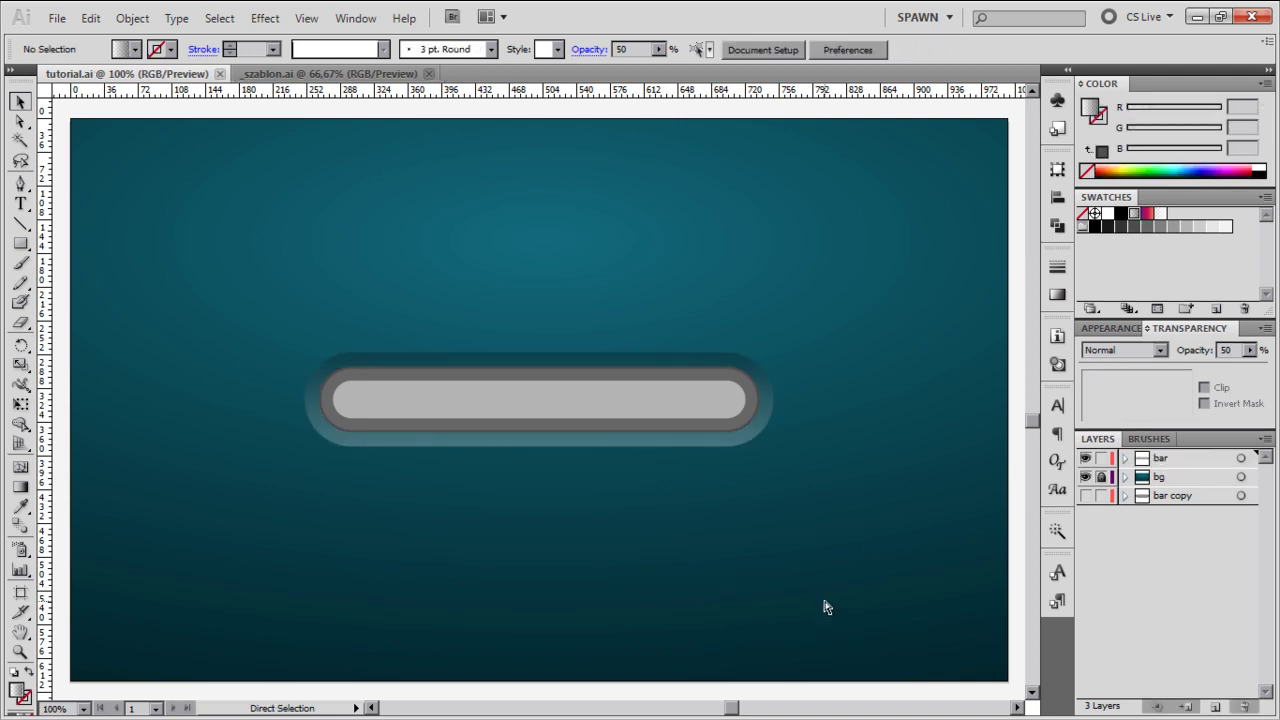
Zoom to 150% and give the ring path a black fill at 25% opacity
key("ctrl+equal")
left_click(867, 435)
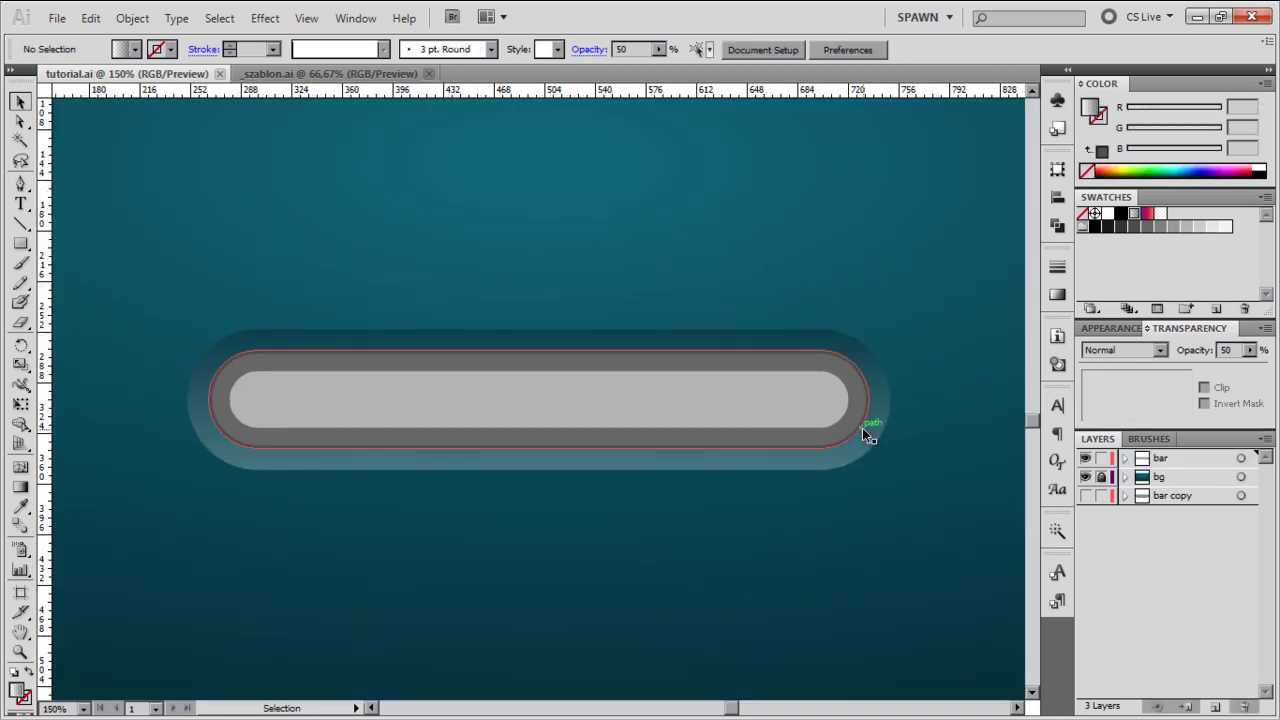
left_click(1120, 227)
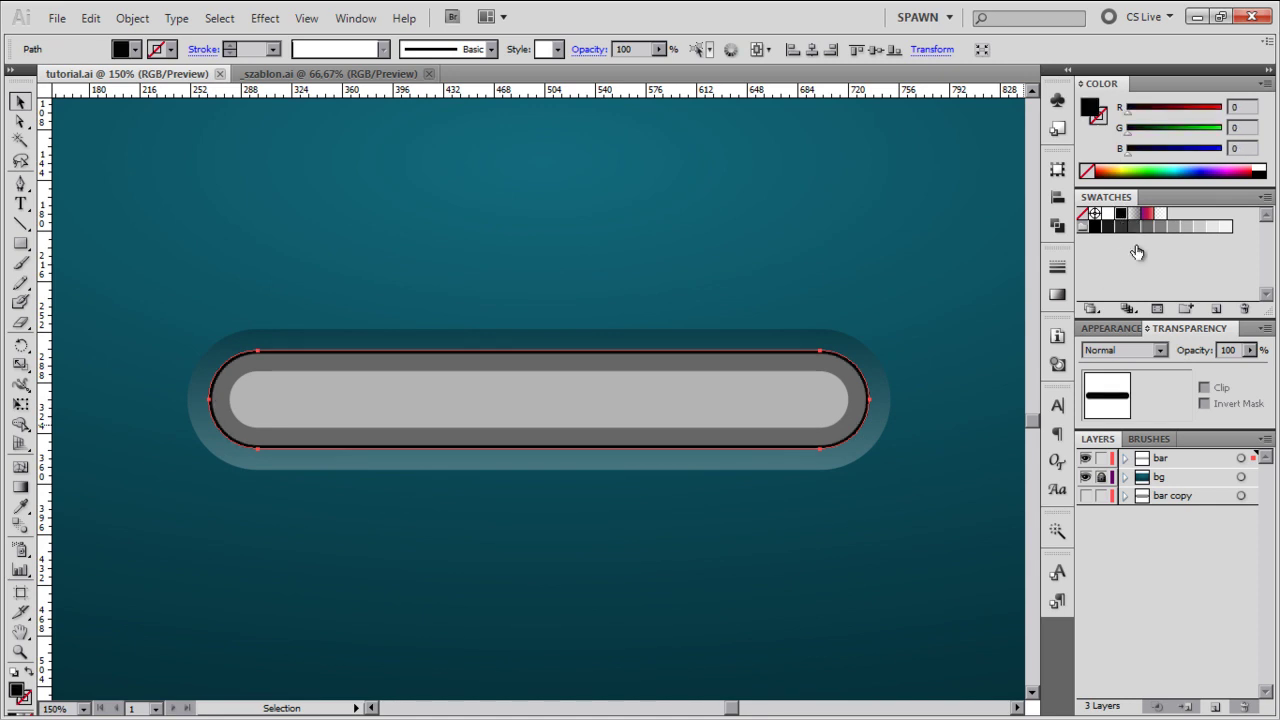
left_click(1226, 350)
type("2")
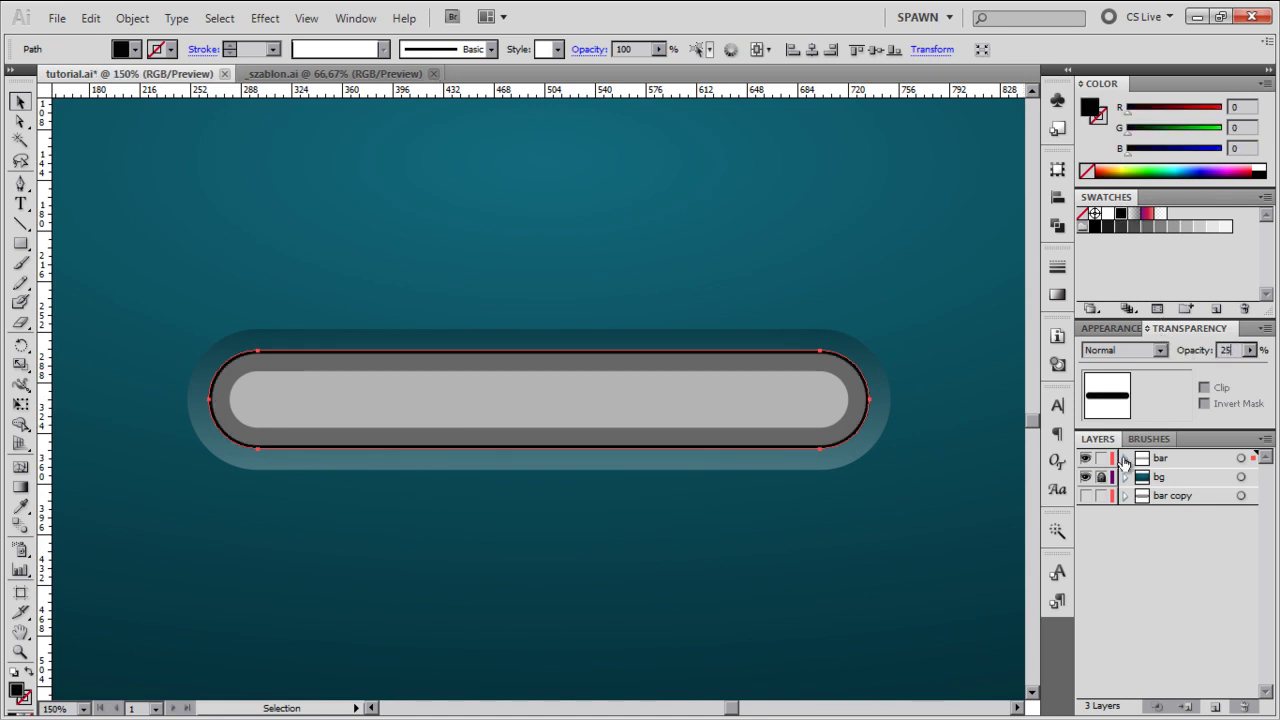
type("5")
key("Return")
left_click(402, 192)
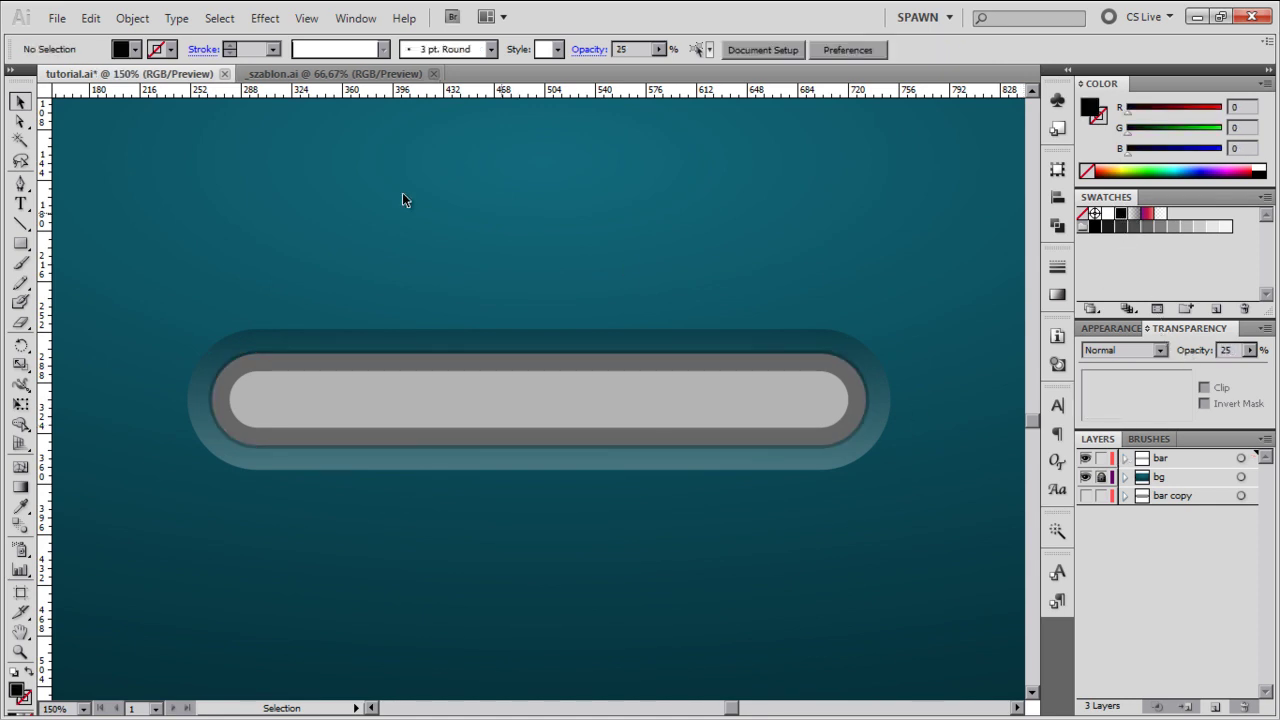
left_click(251, 354)
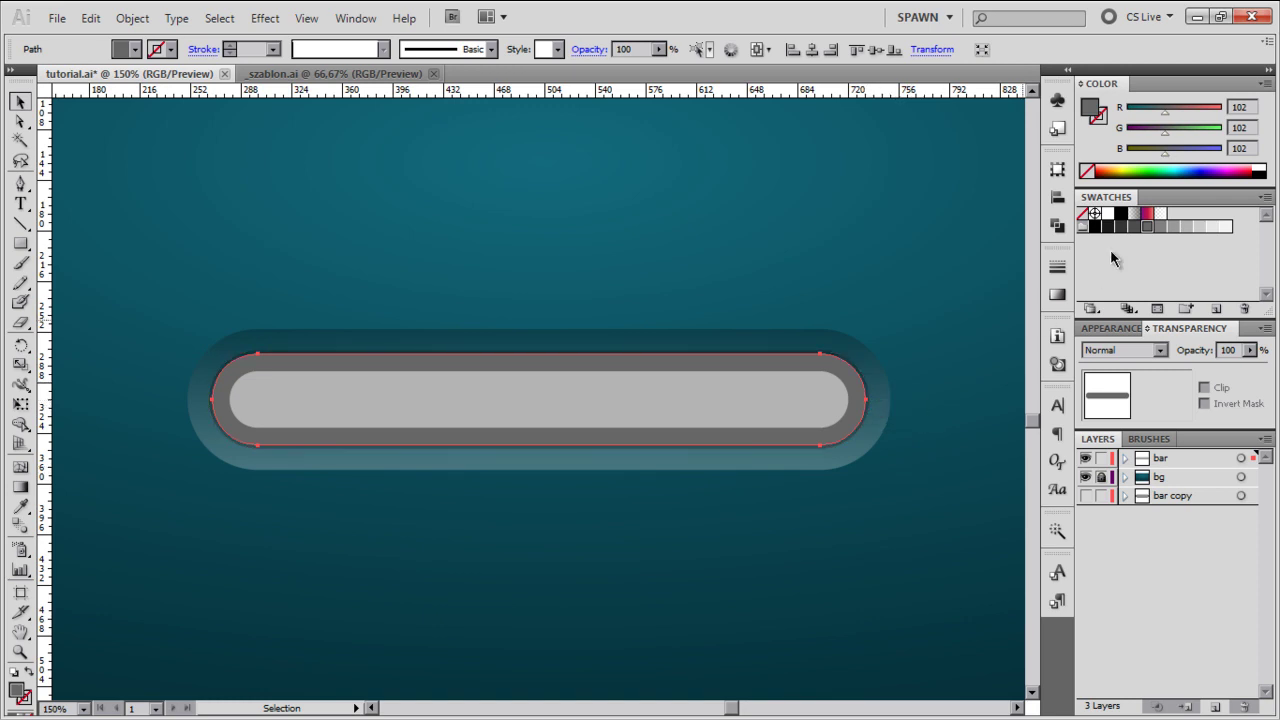
Fill the inner path with the purple-to-coral gradient and paste a copy in front
left_click(1146, 216)
left_click(1057, 295)
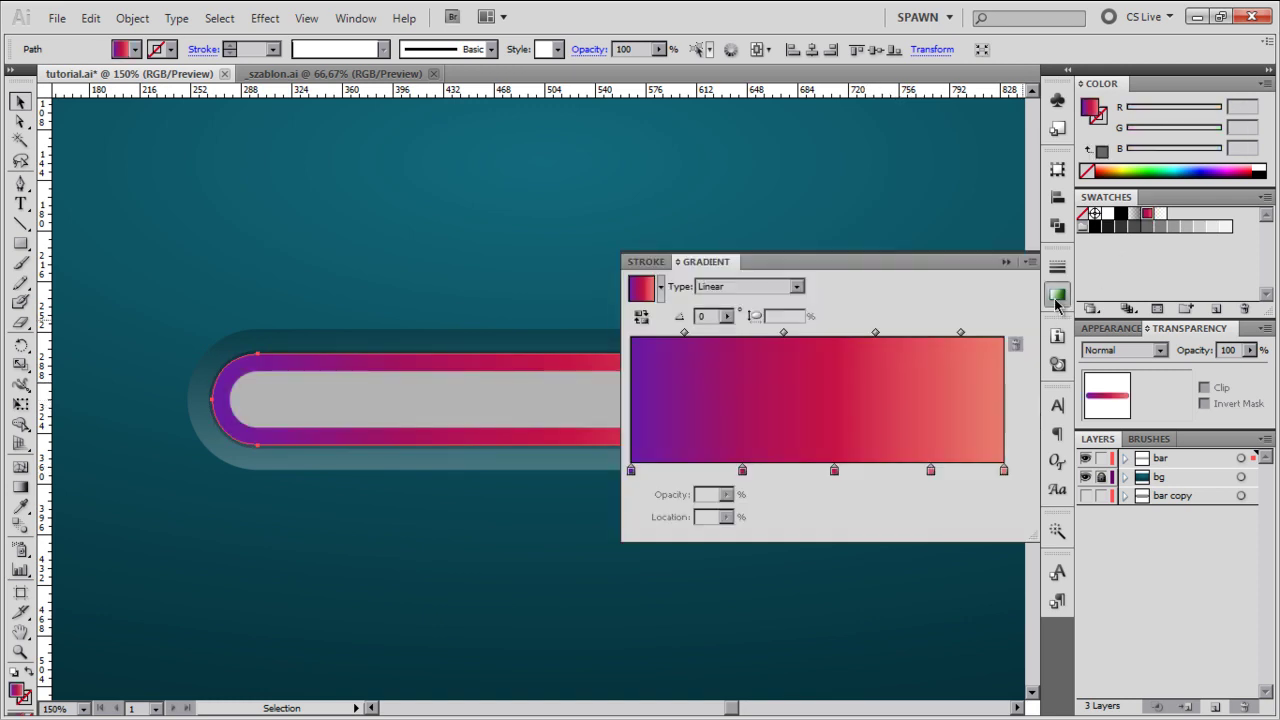
left_click(1057, 300)
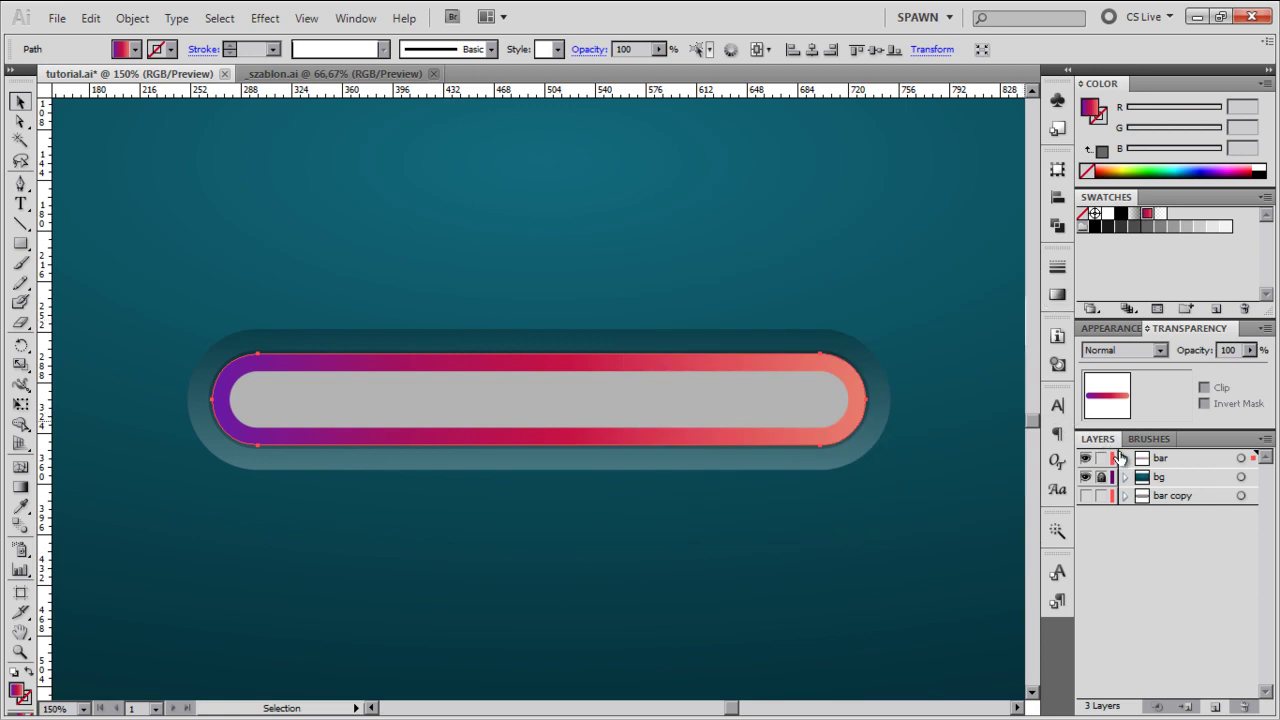
left_click(1125, 458)
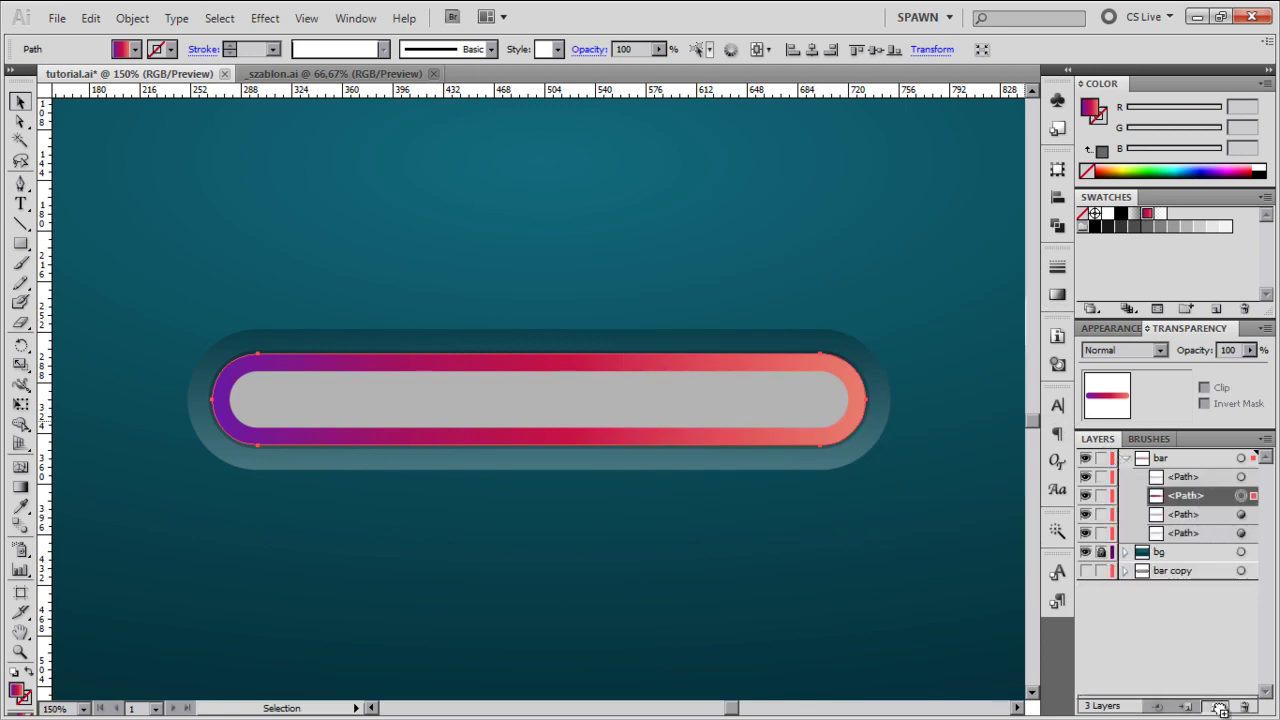
key("ctrl+c")
key("ctrl+f")
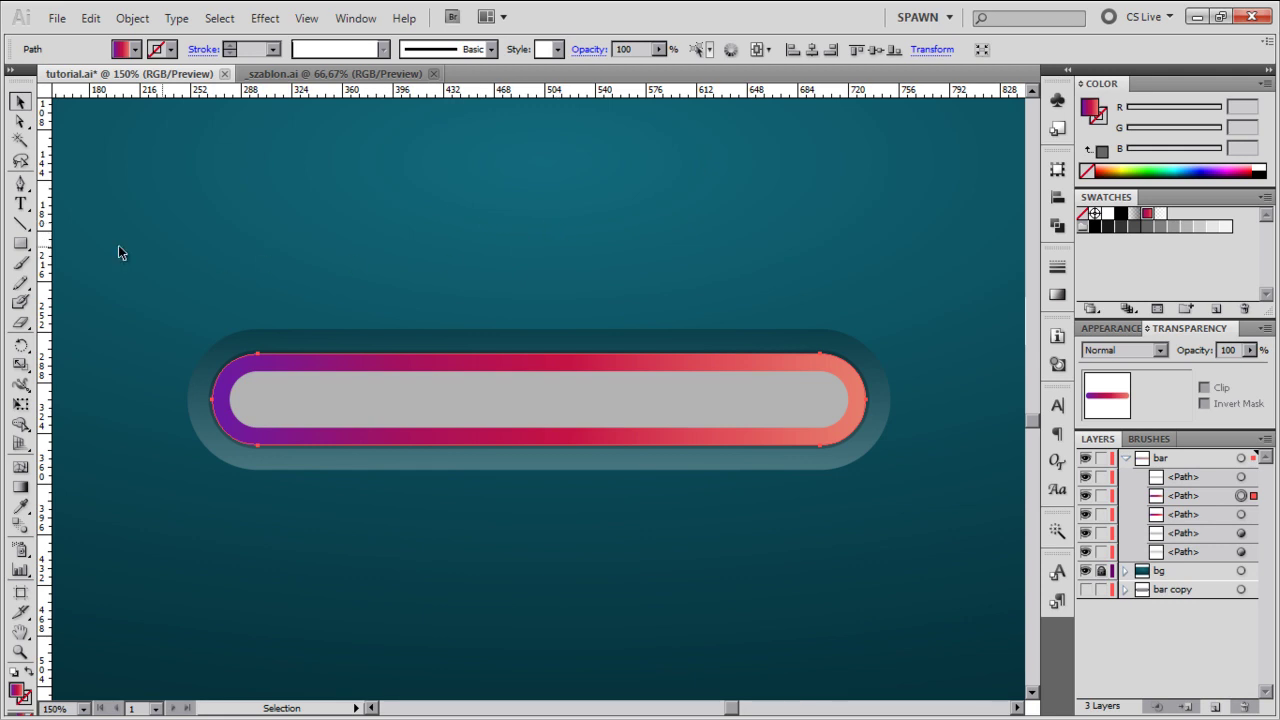
Draw a black rectangle beside a slightly wider no-fill spacer copy of it
left_click(19, 245)
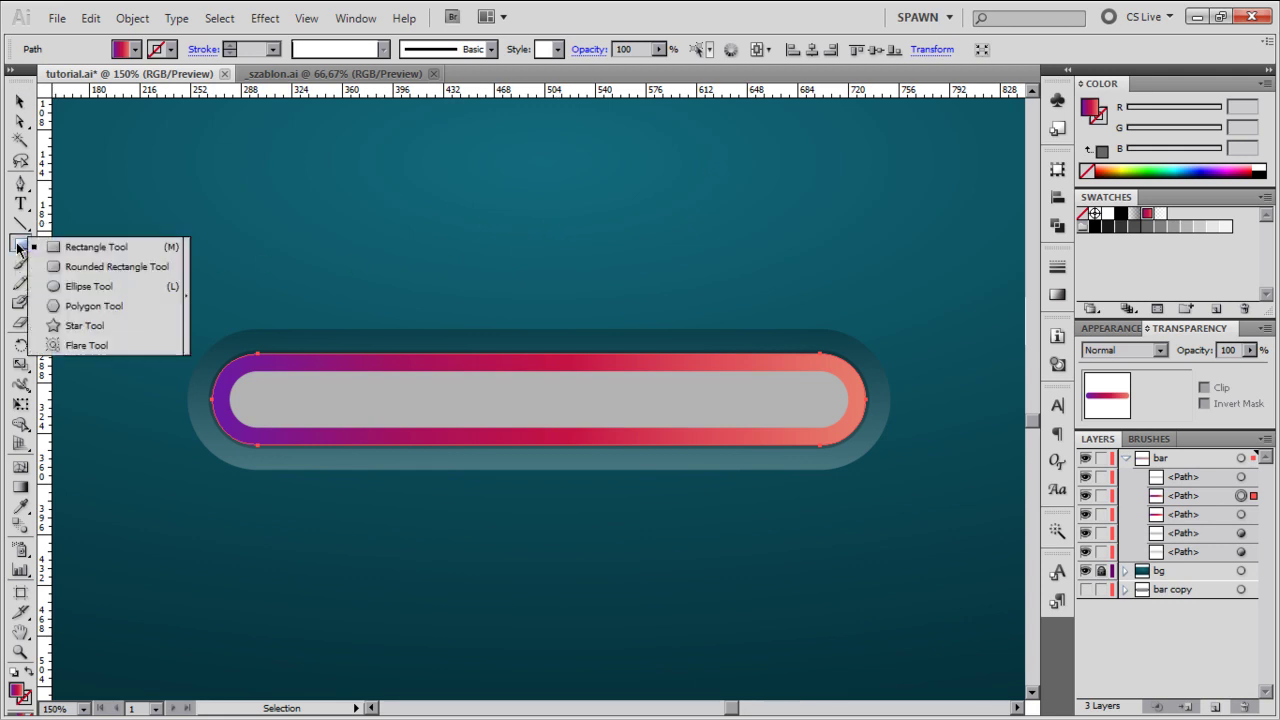
left_click(42, 246)
left_click_drag(301, 147, 335, 263)
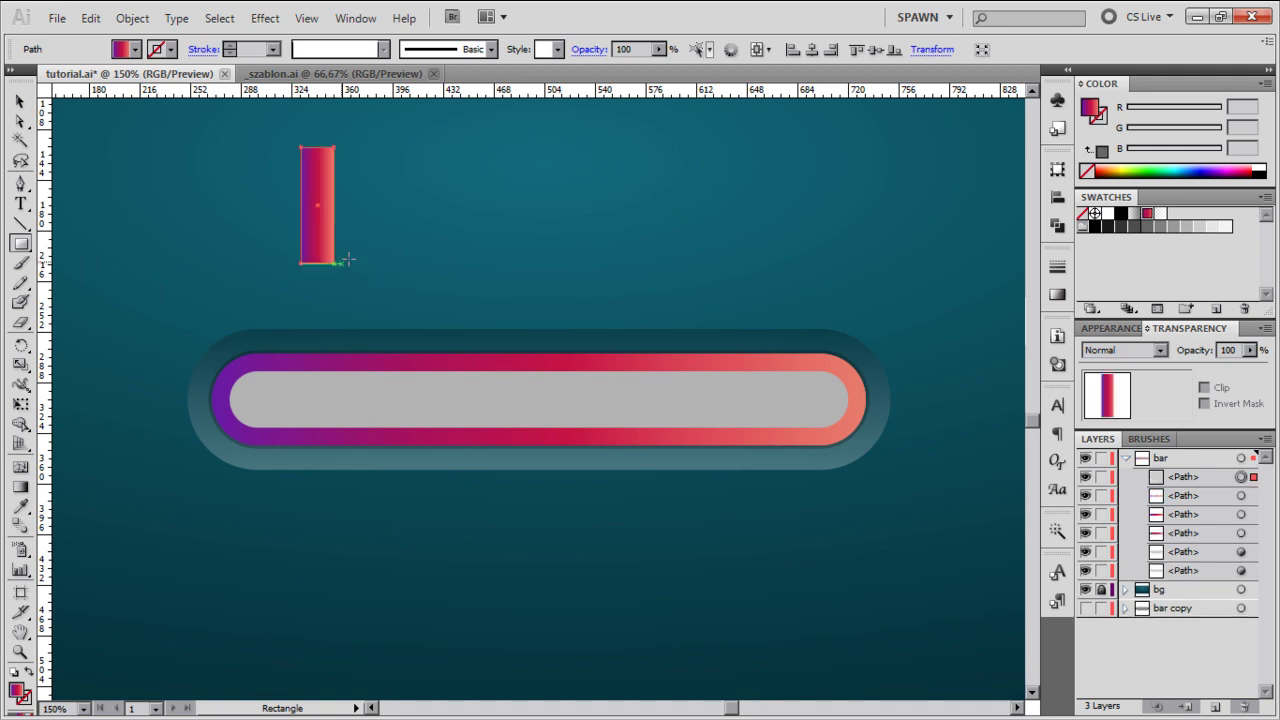
left_click(1120, 216)
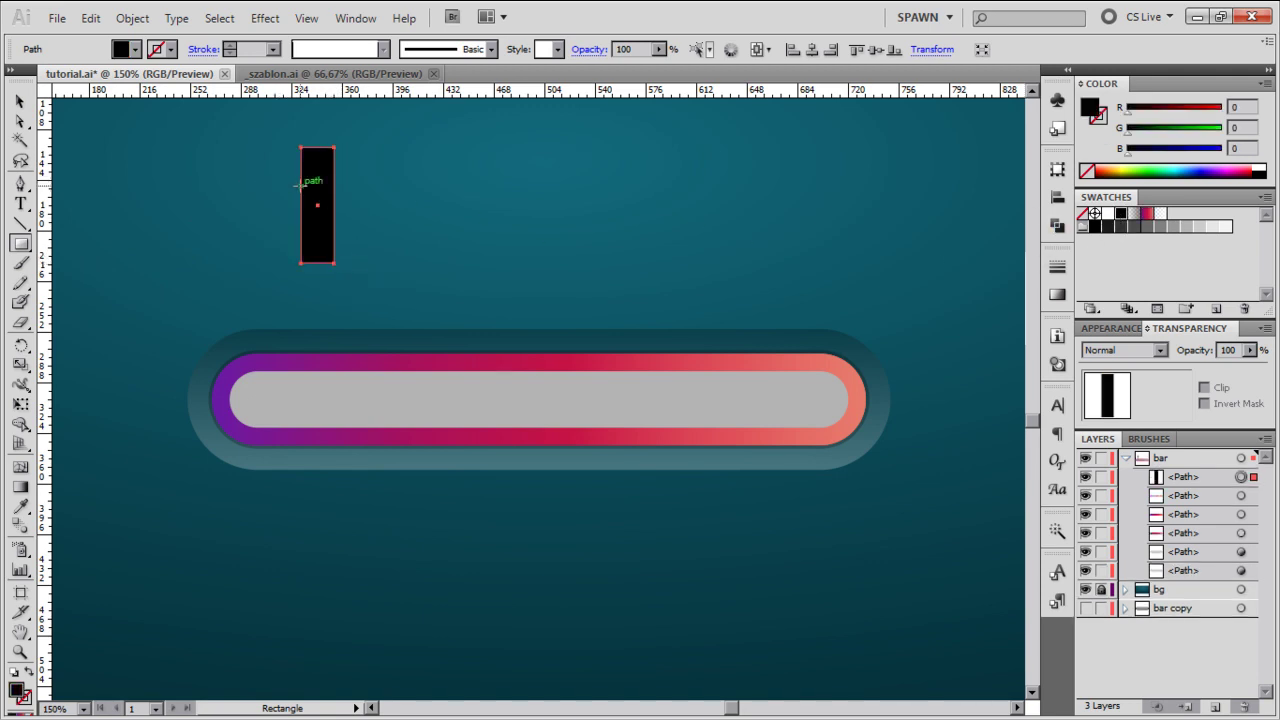
key("v")
left_click_drag(305, 207, 340, 207)
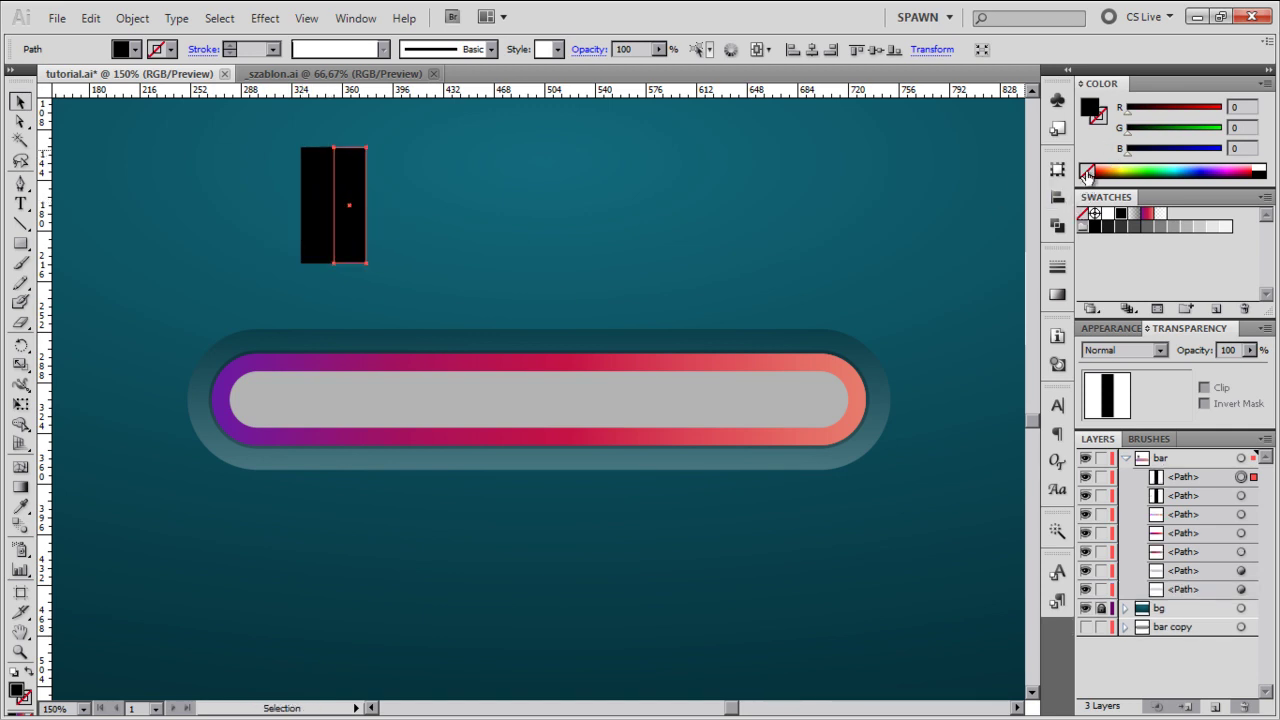
left_click(1082, 213)
key("s")
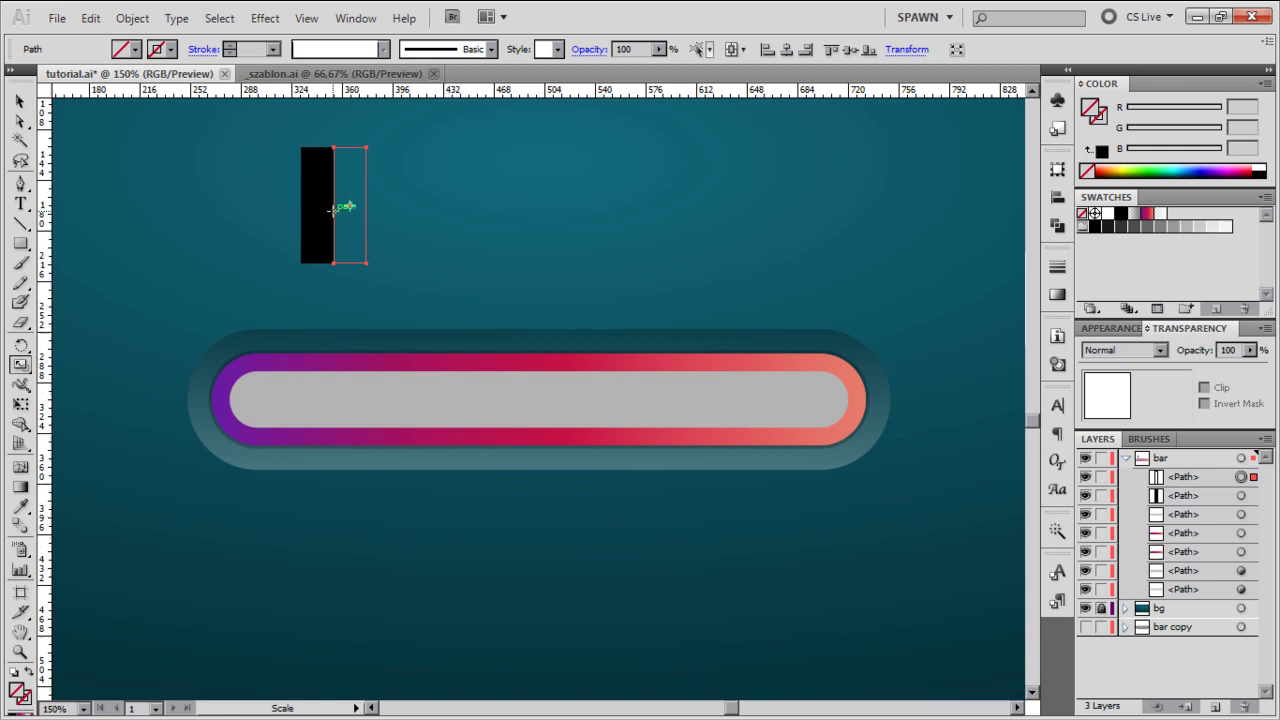
left_click(334, 210)
left_click_drag(412, 178, 425, 185)
Group the two rectangles, add them to Swatches as a pattern, and delete them
left_click(19, 101)
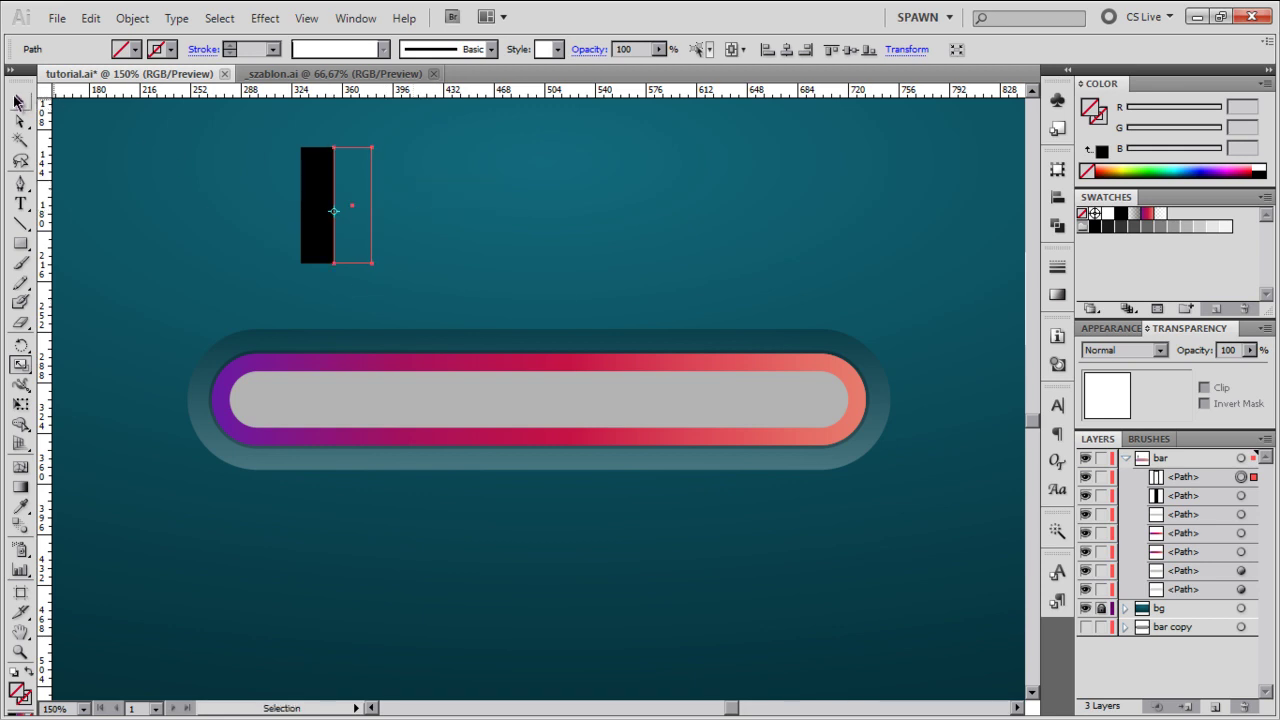
left_click_drag(114, 125, 434, 235)
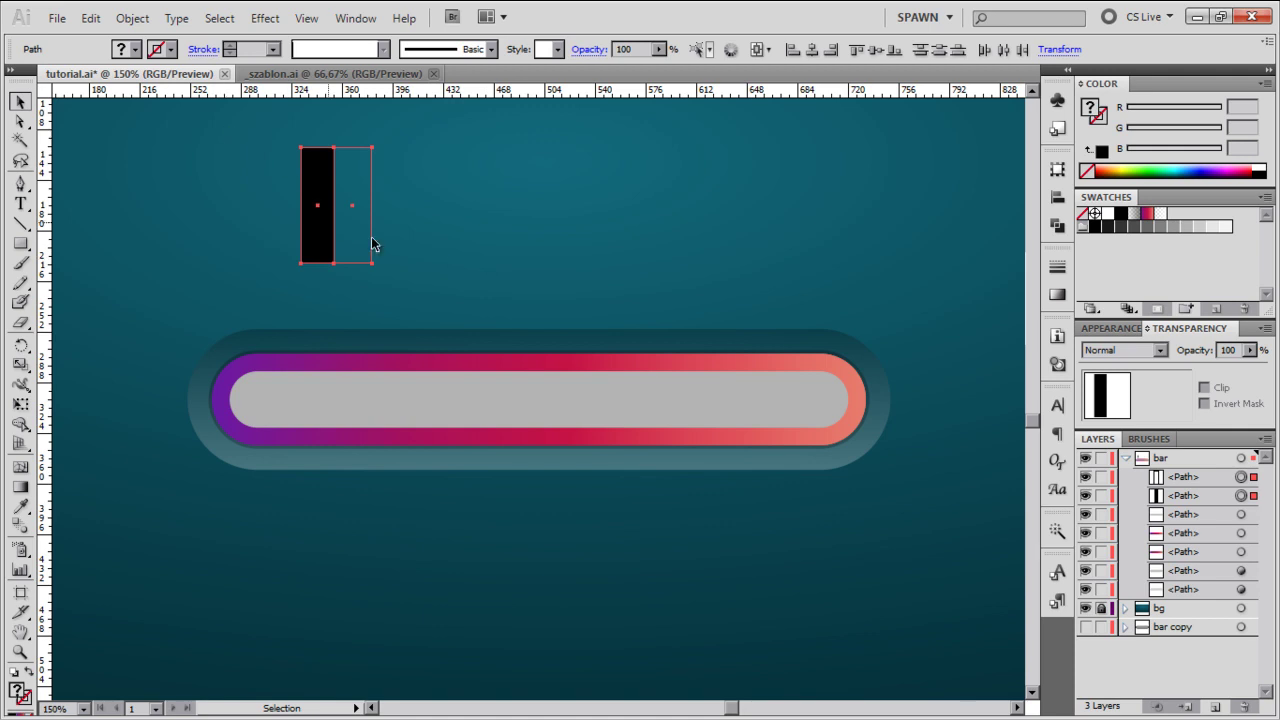
key("a")
key("ctrl+g")
left_click_drag(310, 268, 1186, 224)
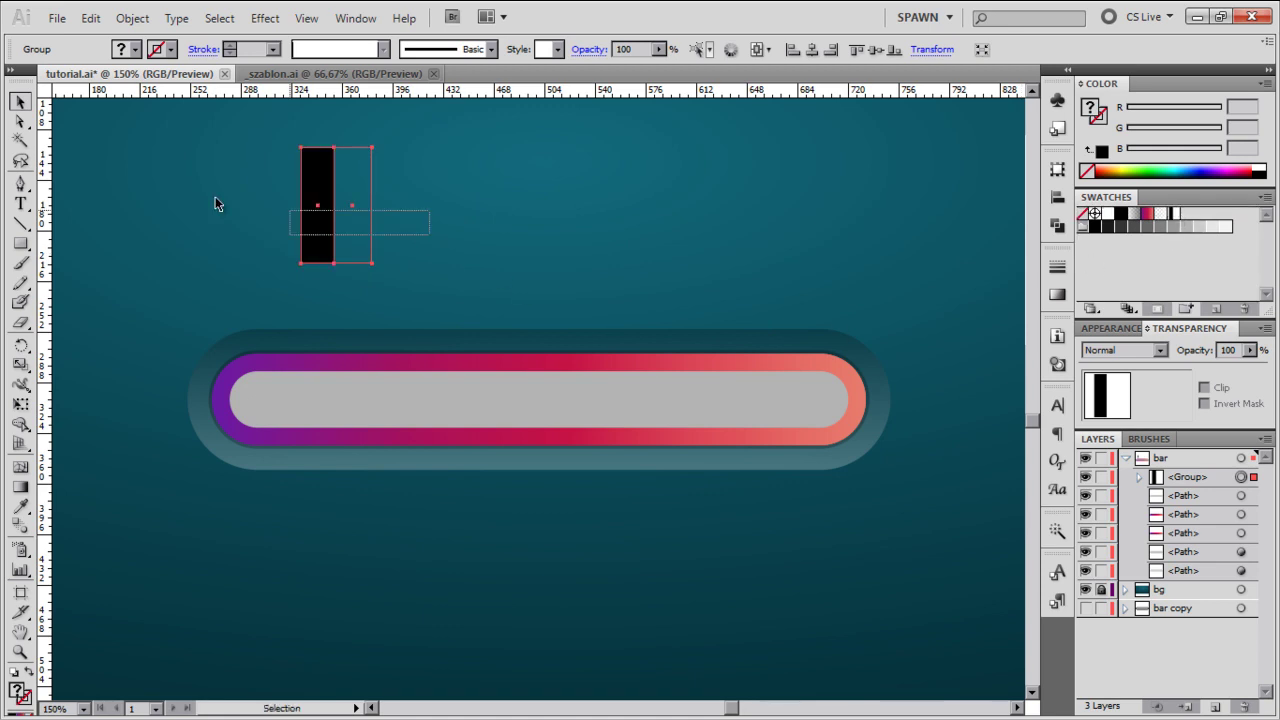
key("Delete")
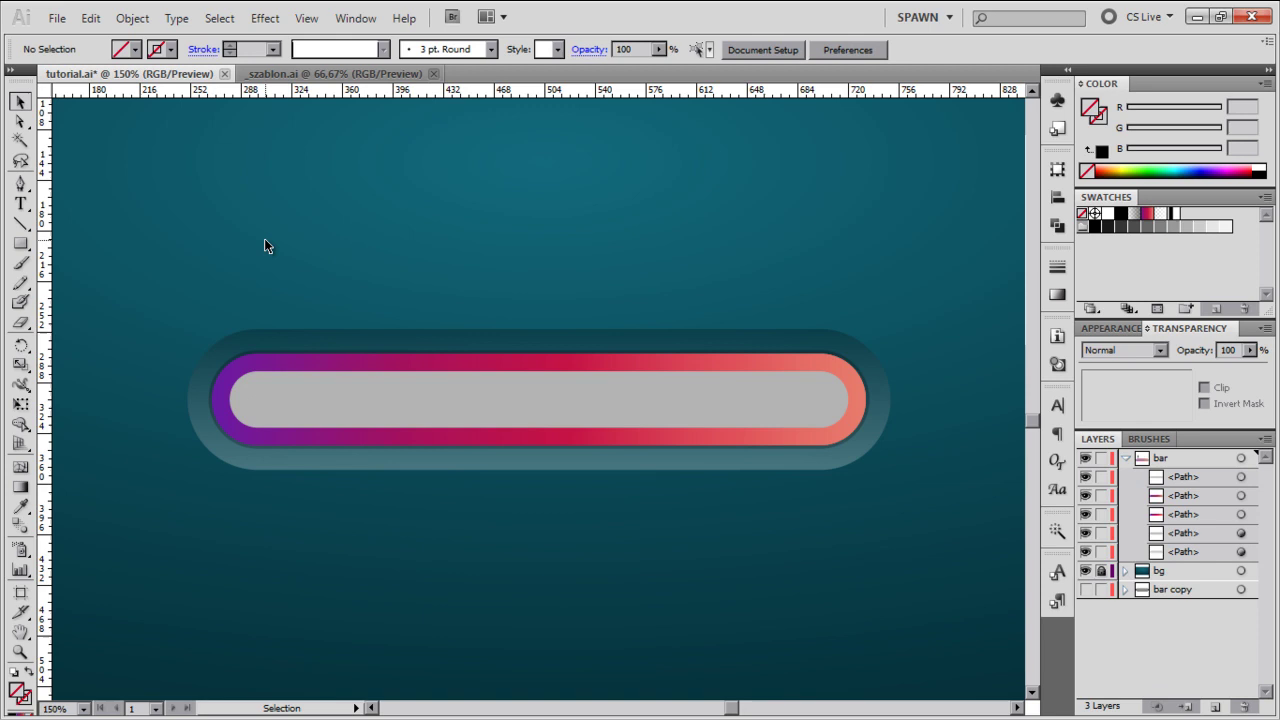
Fill the bar path with the stripe pattern and rotate only the pattern -45°
left_click(1241, 495)
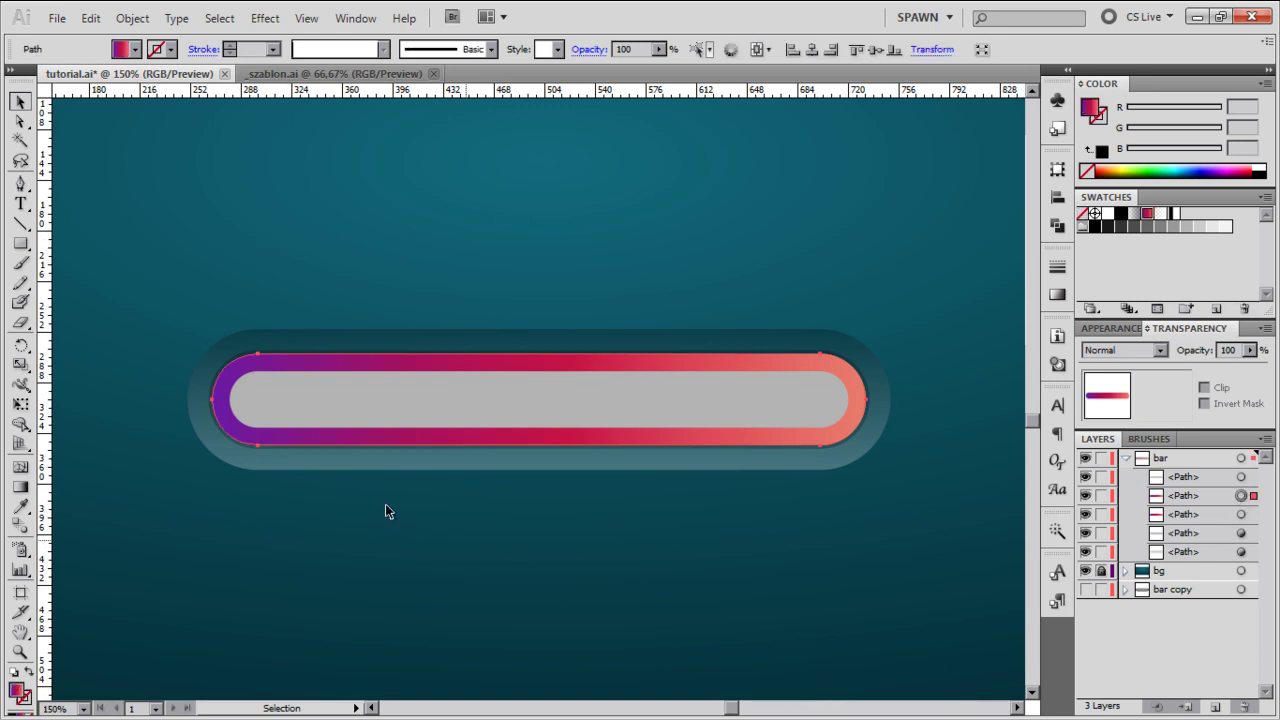
left_click(1174, 215)
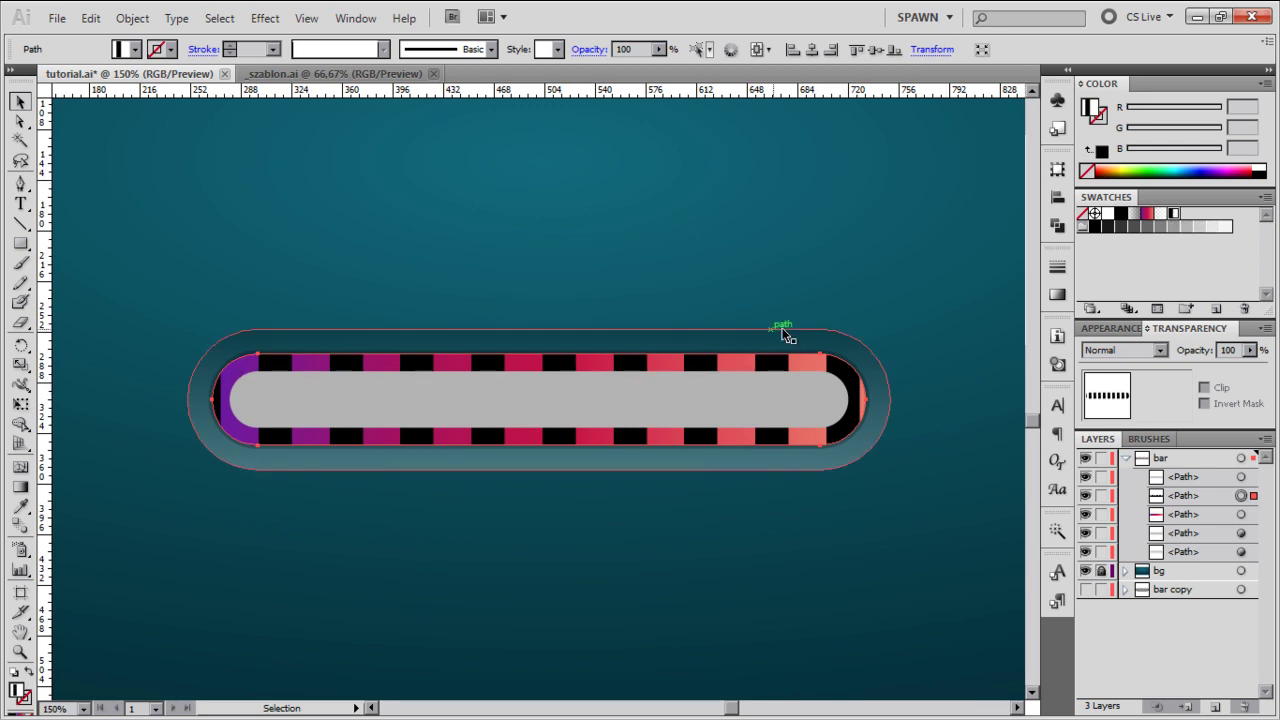
left_click(22, 346)
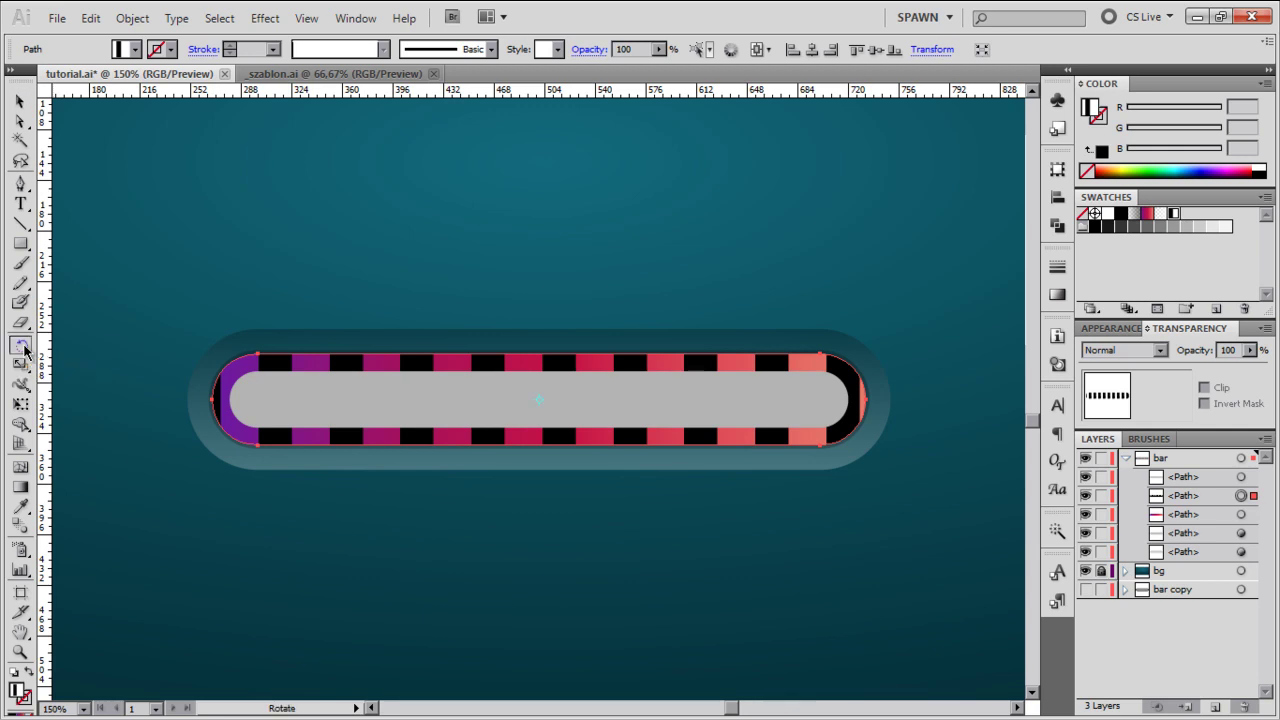
double_click(22, 346)
left_click_drag(553, 290, 810, 200)
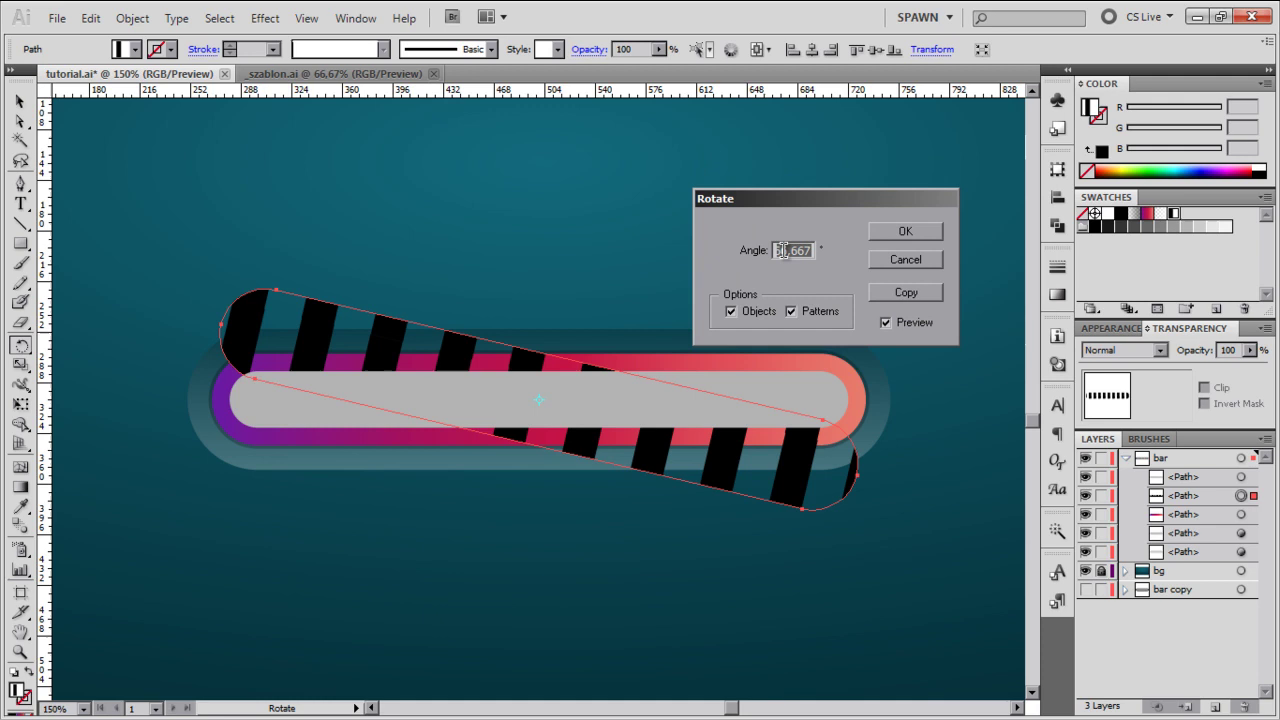
type("-45")
left_click(792, 312)
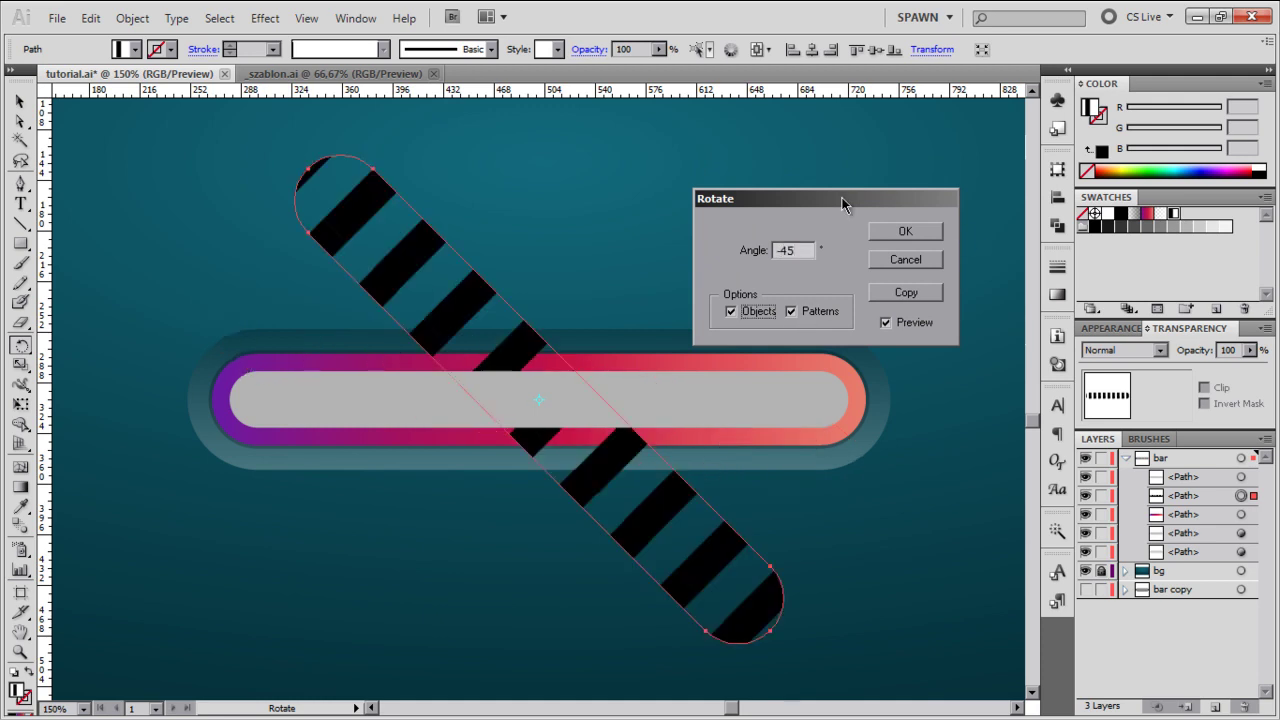
left_click_drag(833, 197, 849, 173)
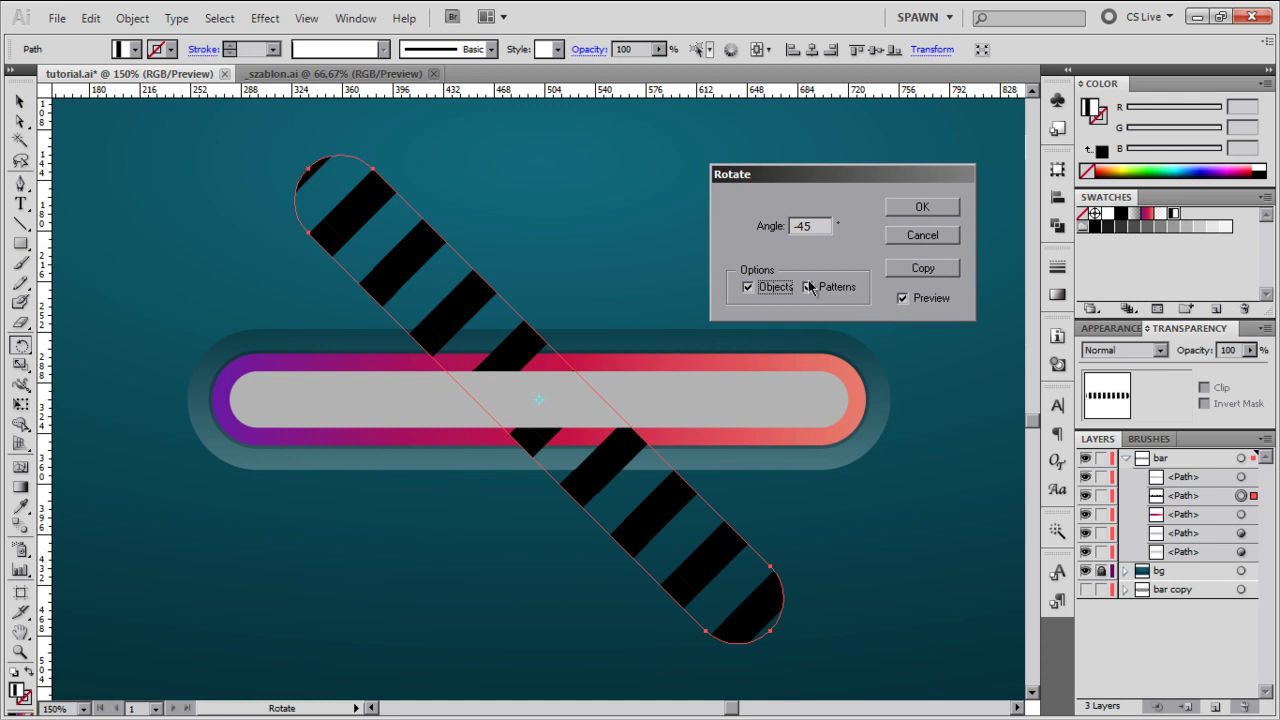
left_click(765, 291)
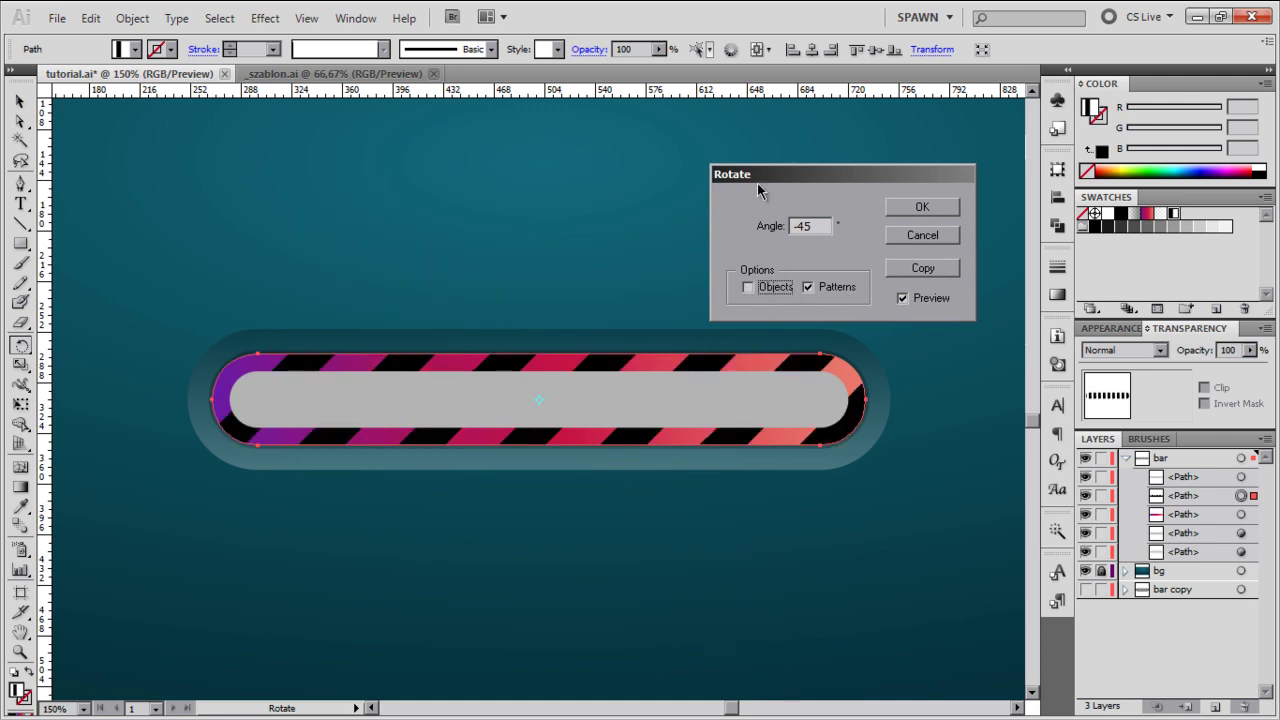
left_click_drag(757, 180, 708, 173)
left_click(878, 200)
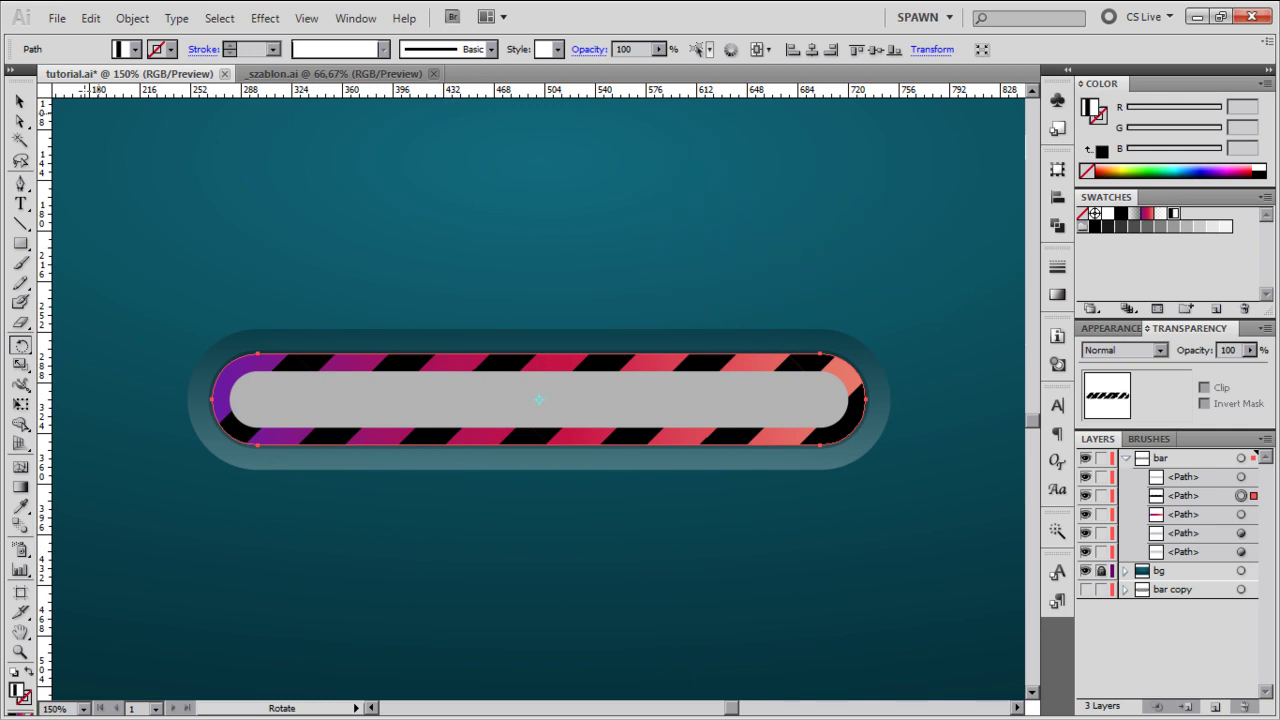
Set the stripes to 40% opacity in Overlay blend mode and check at 150% zoom
left_click(20, 102)
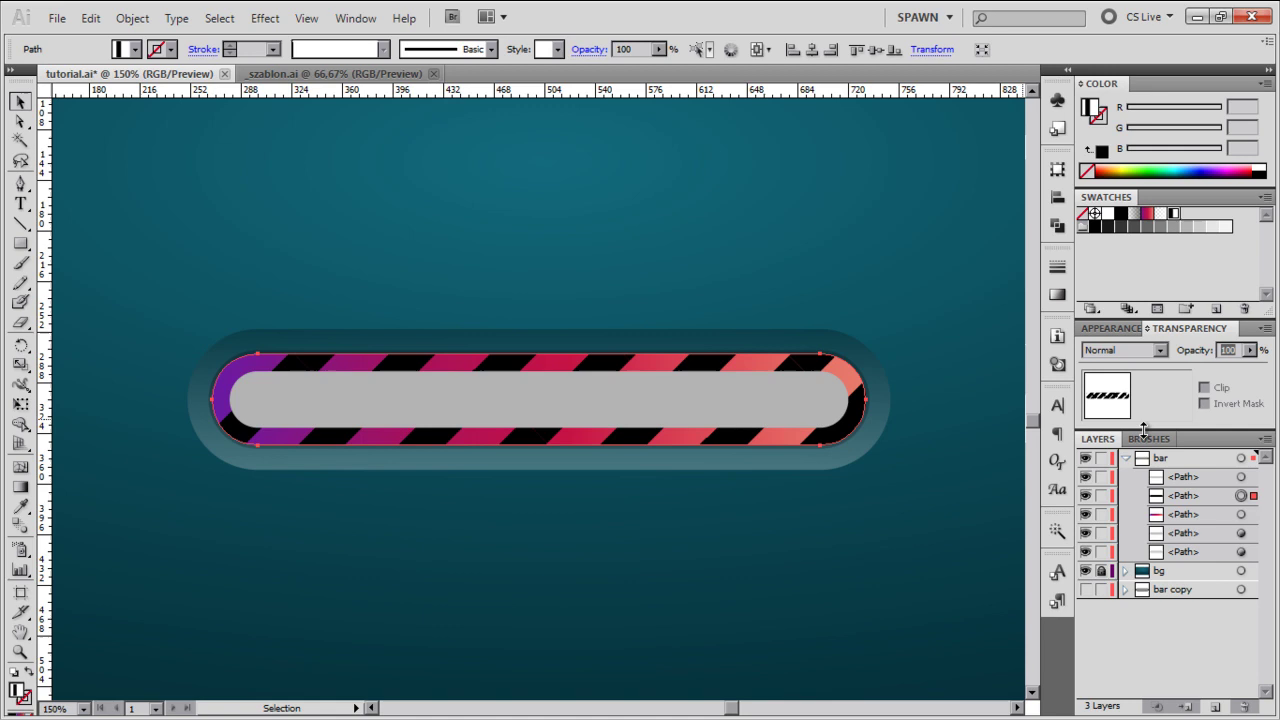
type("40")
key("Return")
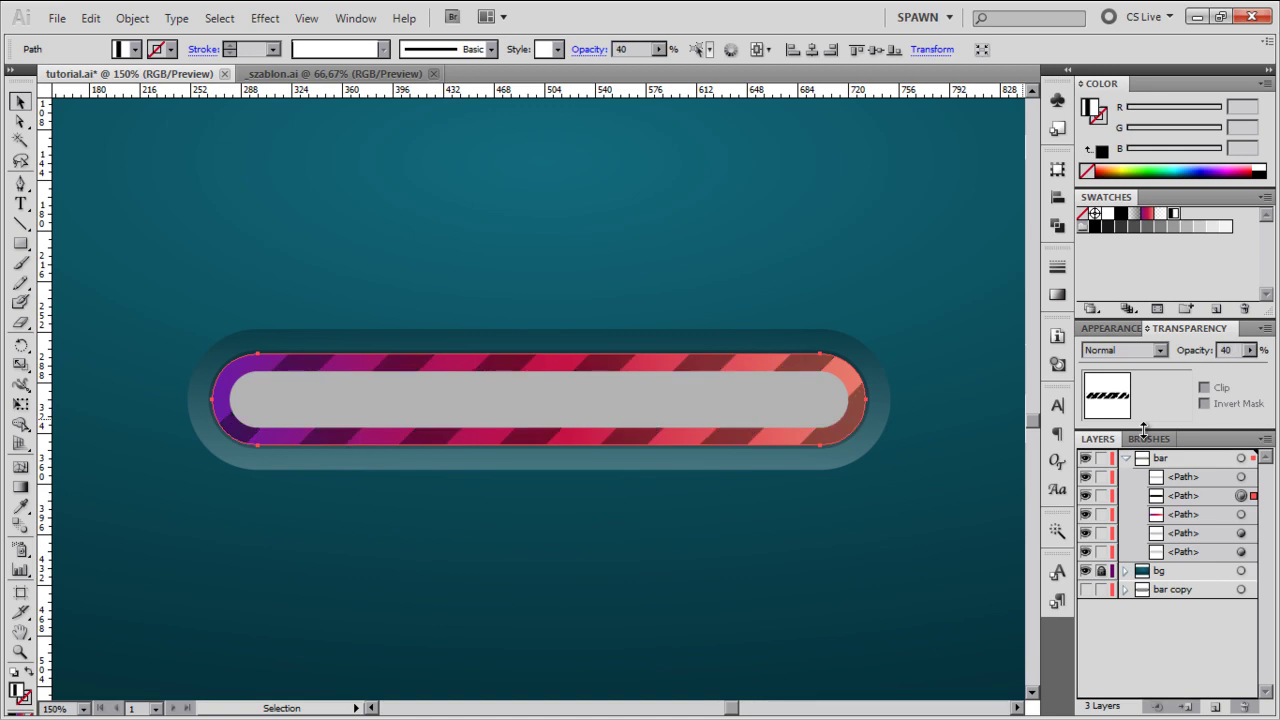
left_click(1120, 350)
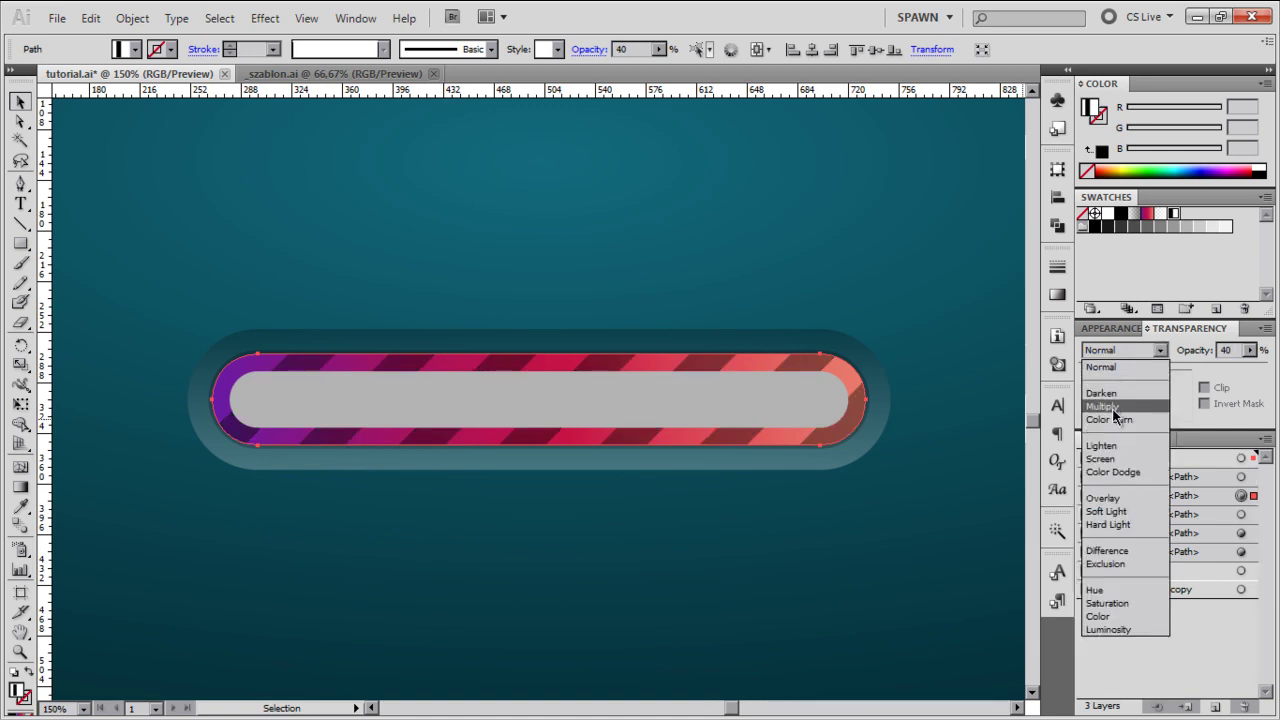
left_click(1112, 409)
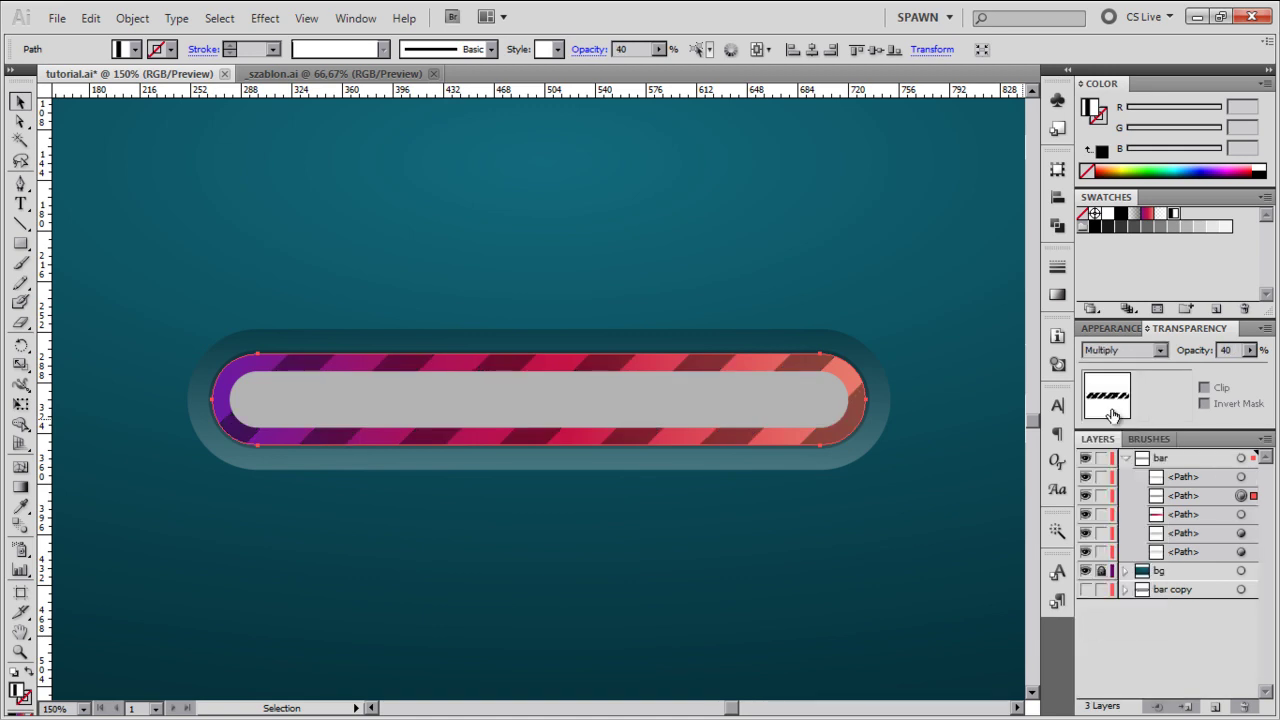
left_click(1110, 350)
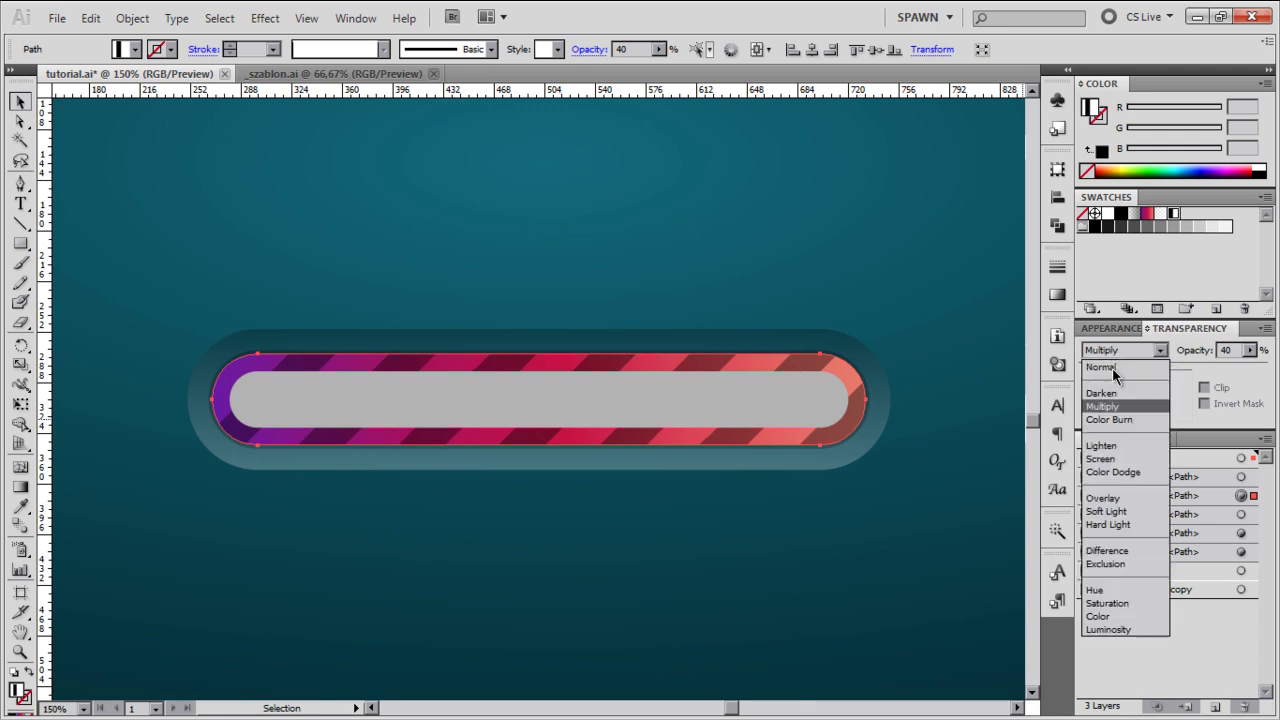
left_click(1113, 503)
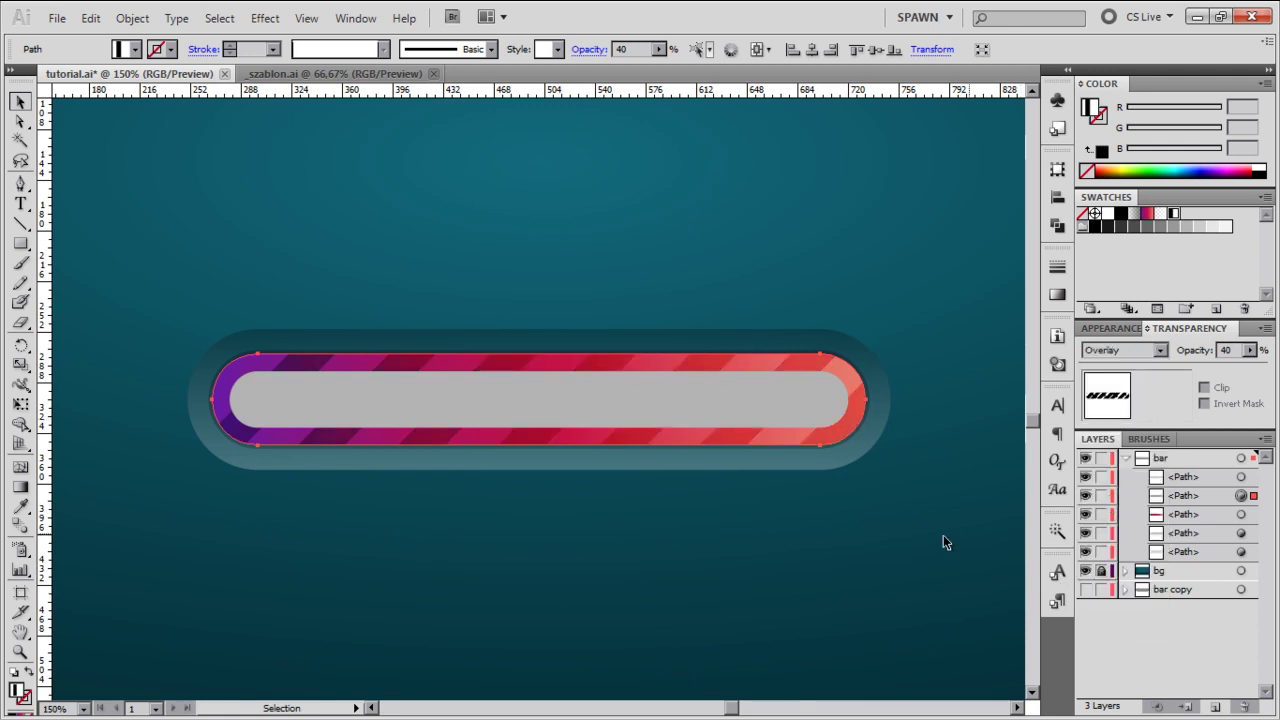
left_click(899, 542)
key("ctrl+1")
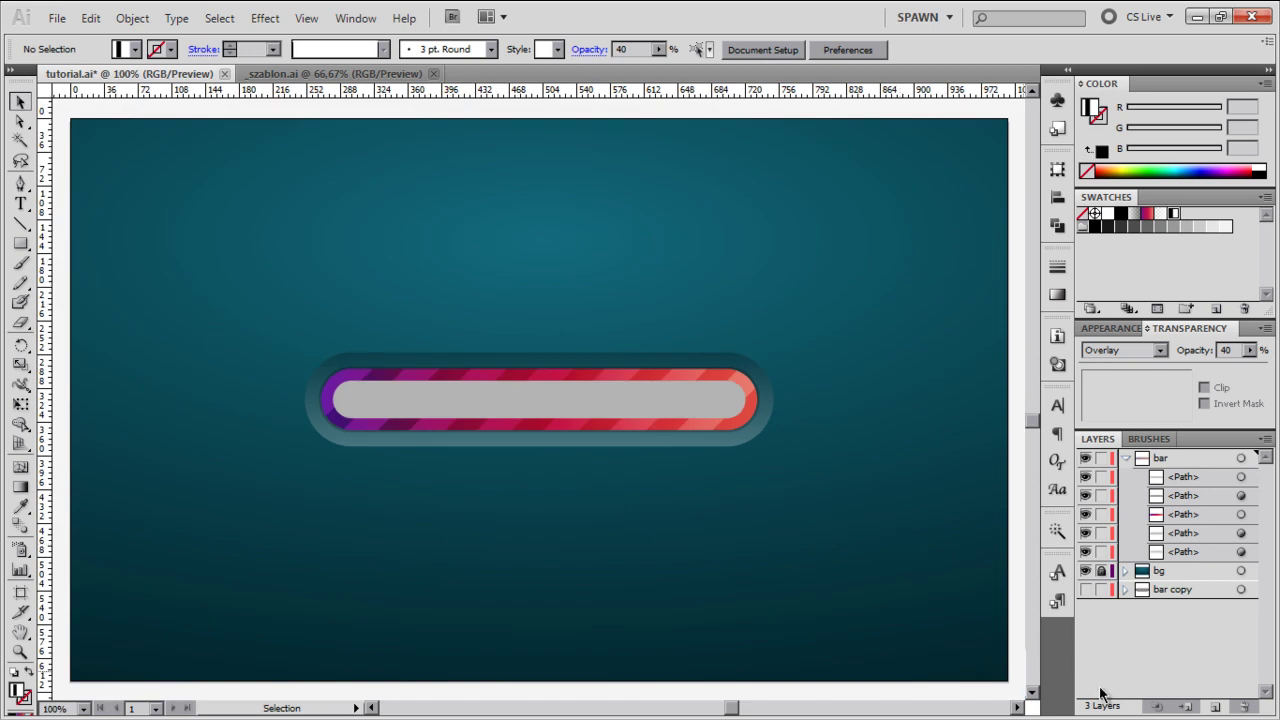
key("ctrl+plus")
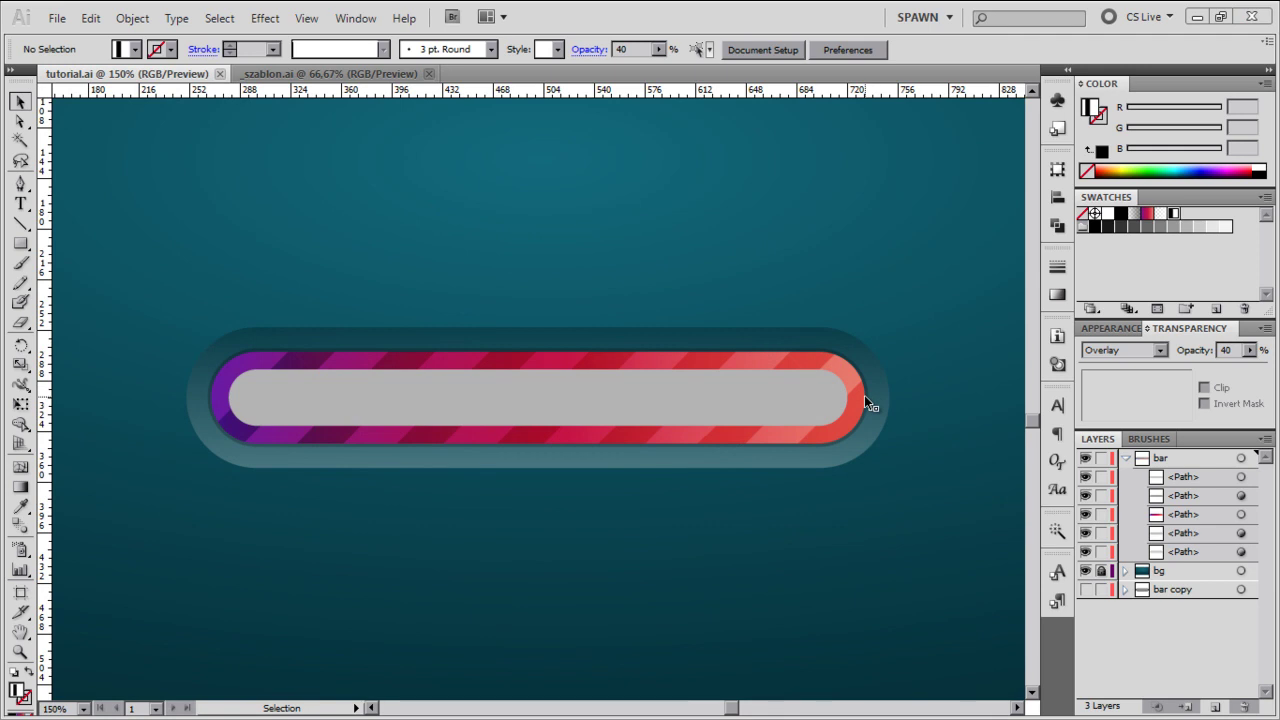
left_click(865, 397)
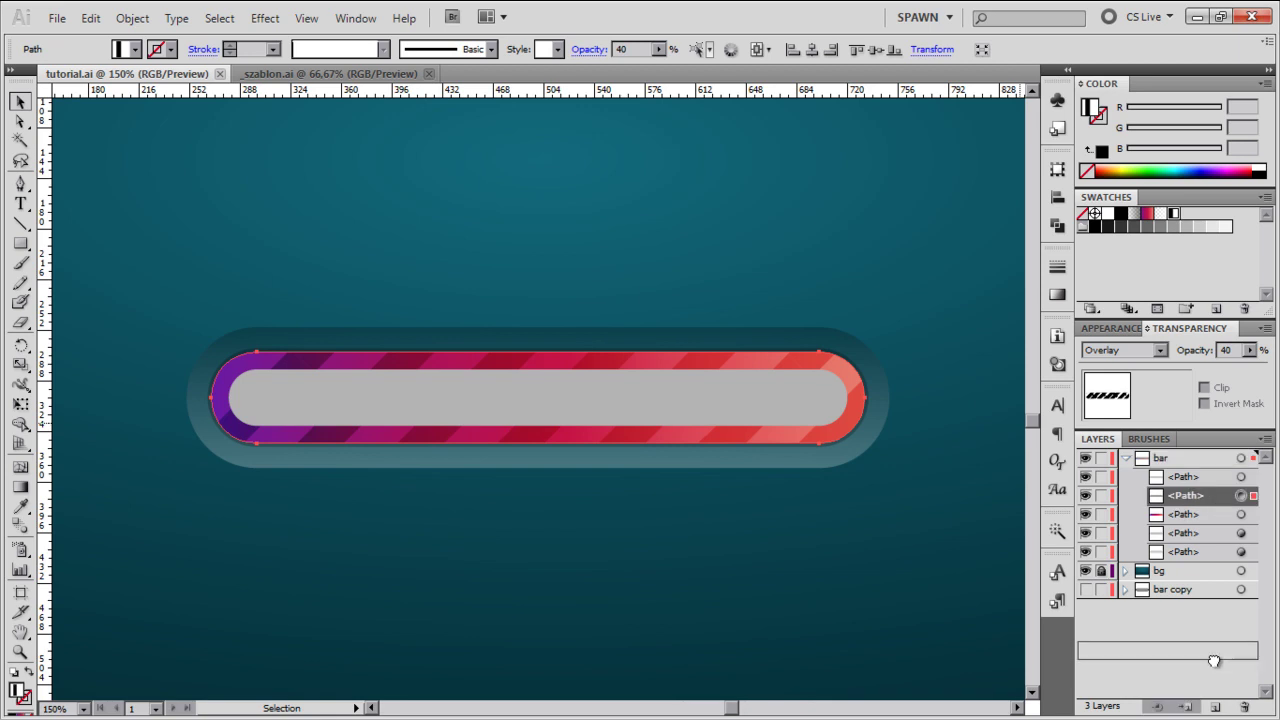
Paste a copy of the striped path in front and give it a solid black fill, Normal blending and 100% opacity
key("ctrl+c")
key("ctrl+f")
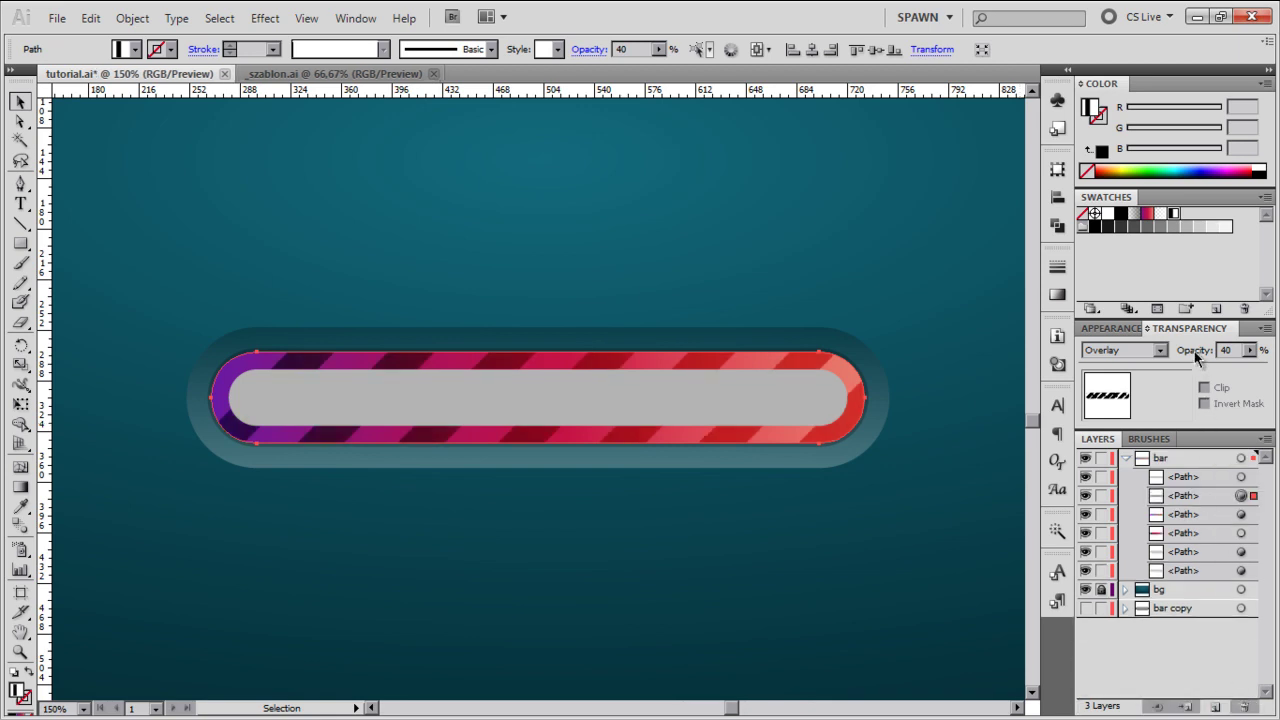
left_click(1195, 355)
key("Return")
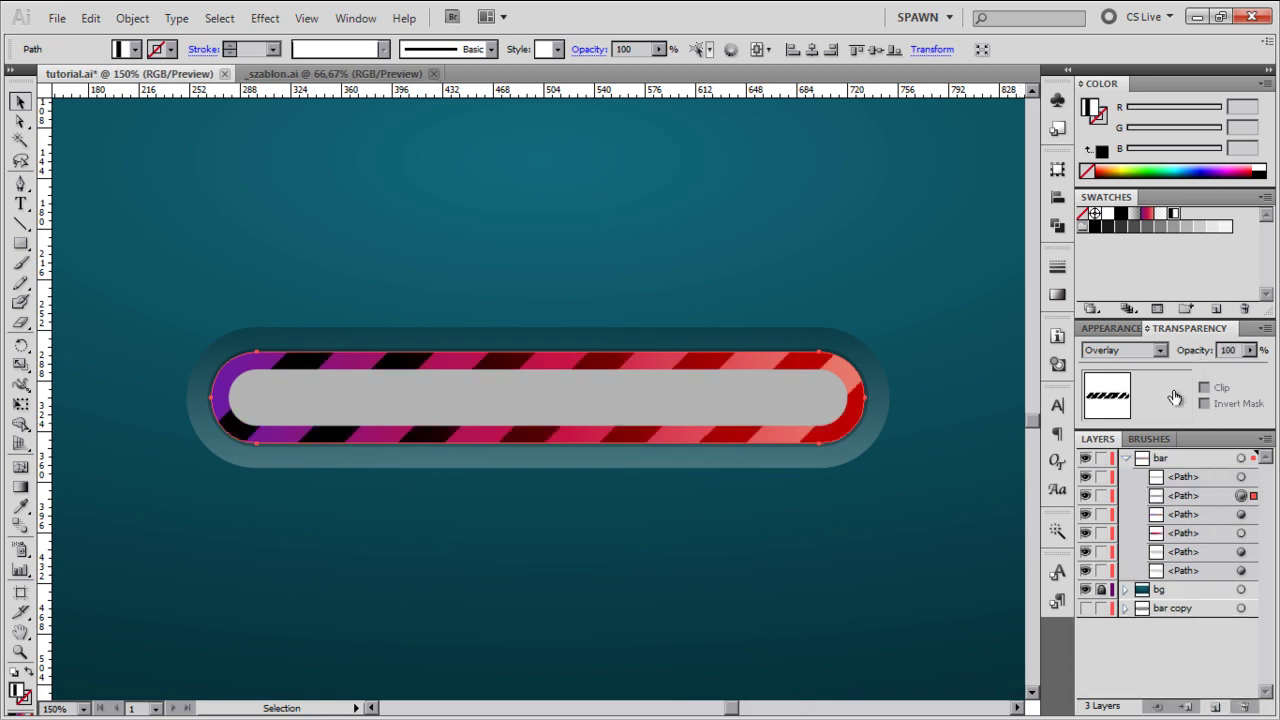
left_click(1120, 352)
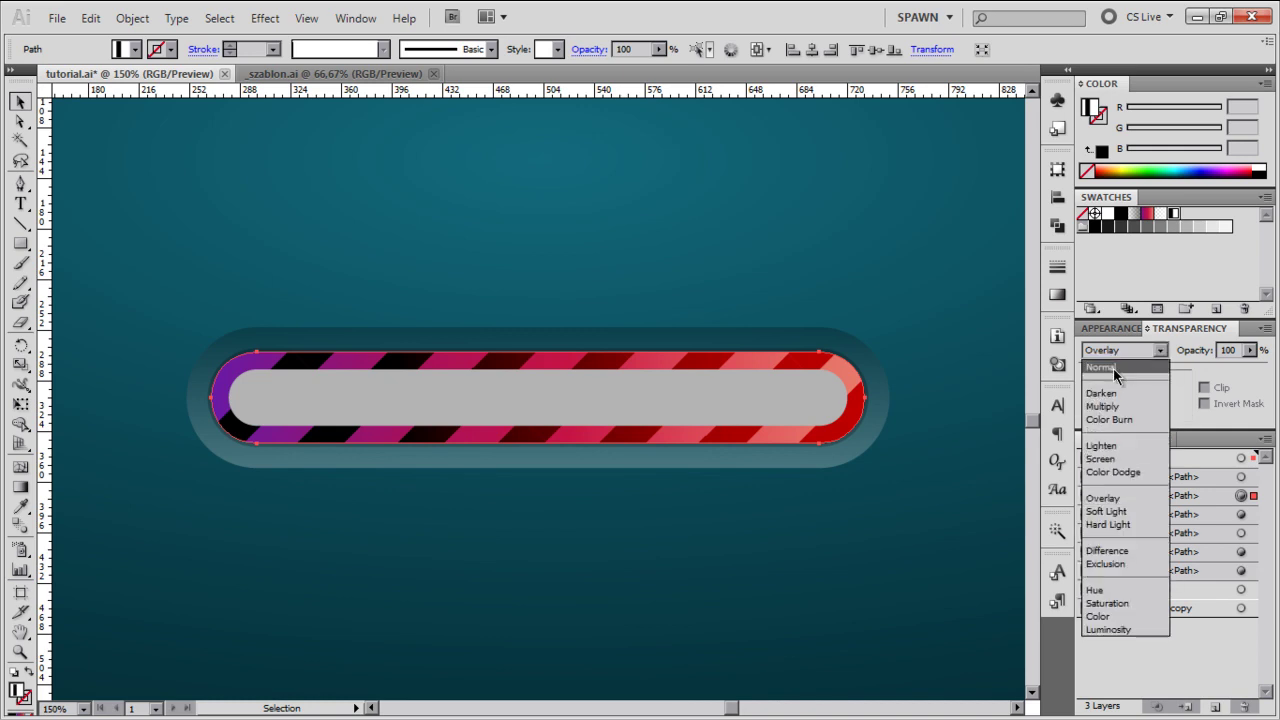
left_click(1113, 367)
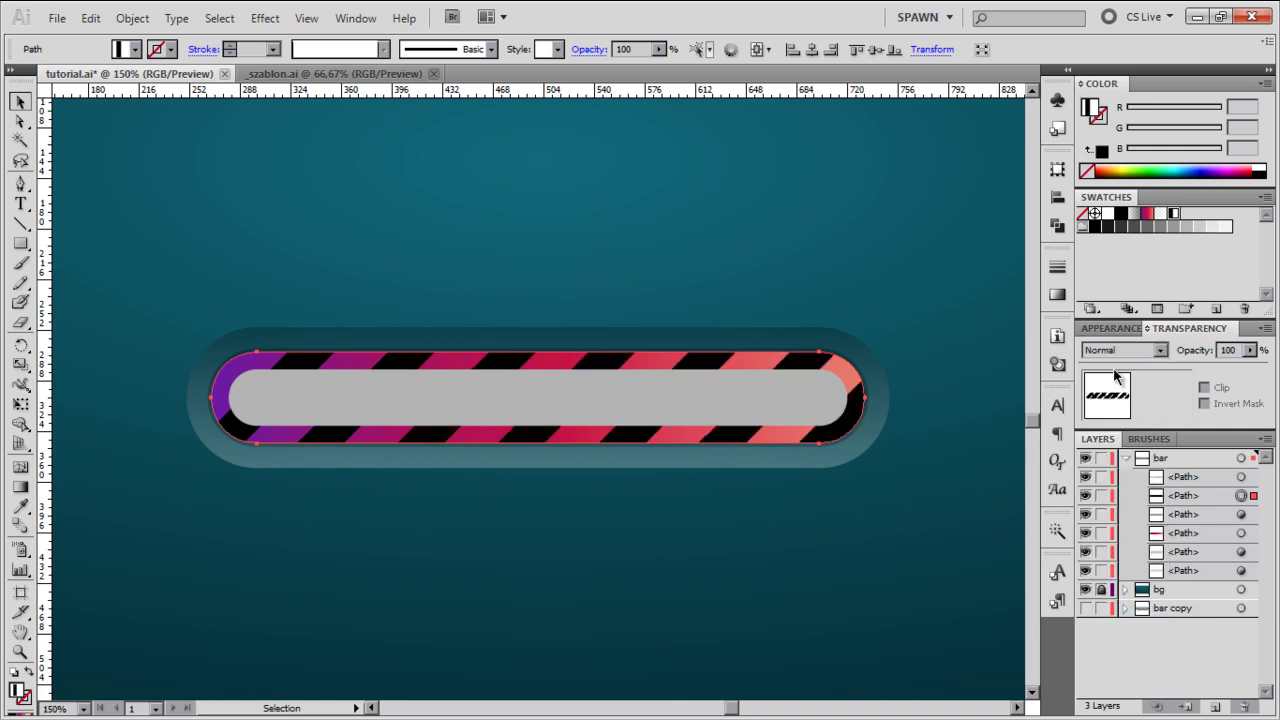
left_click(1119, 215)
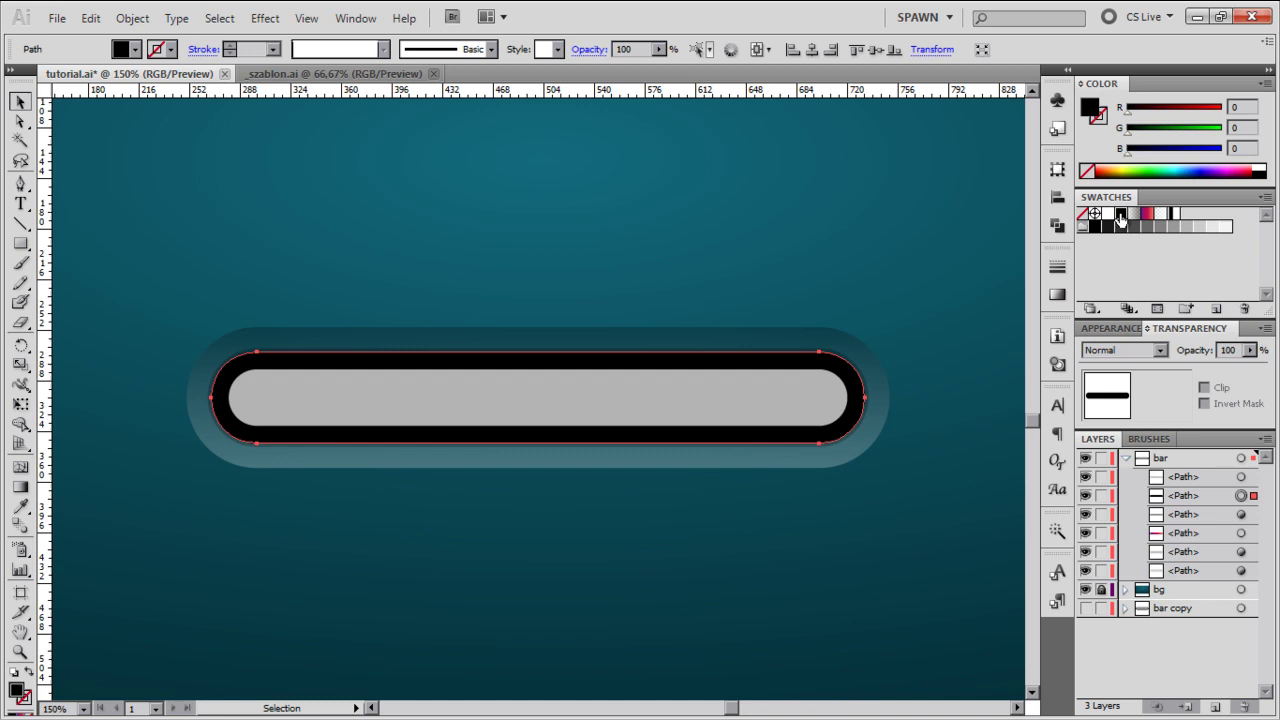
Apply a white Stylize > Inner Glow to the copy: Normal, 100% opacity, 10 px Edge blur
left_click(265, 20)
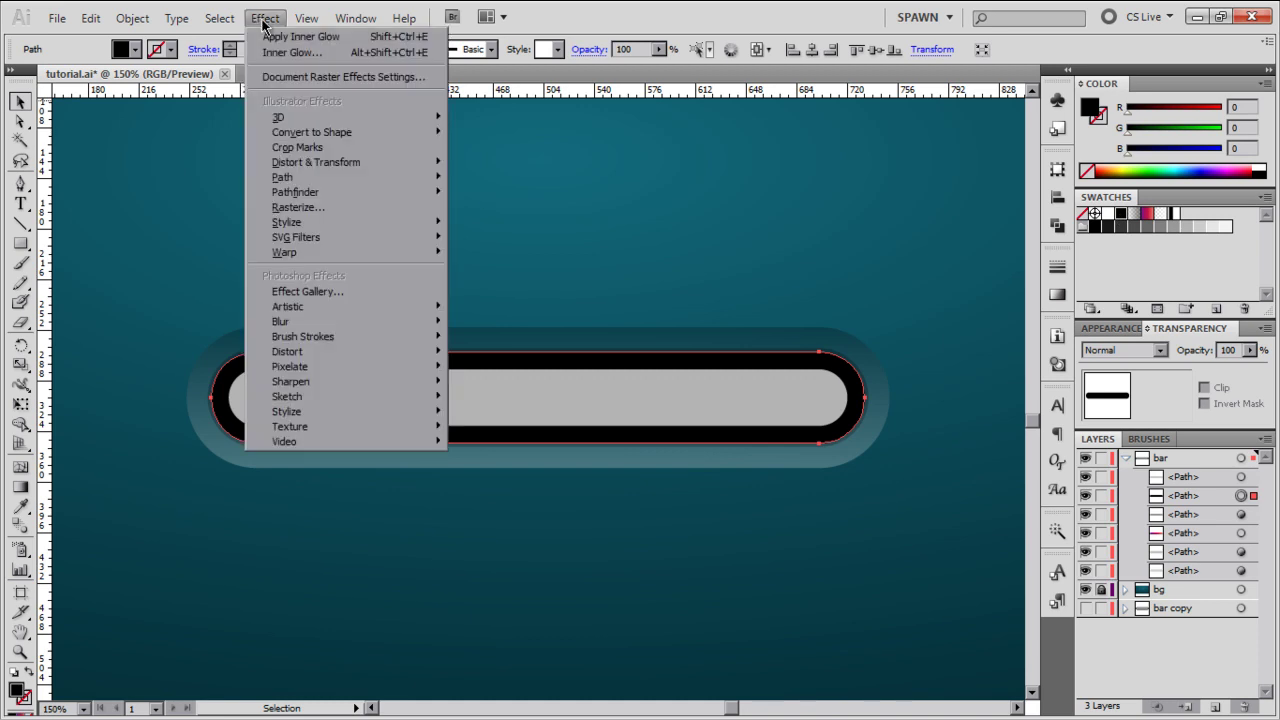
mouse_move(415, 222)
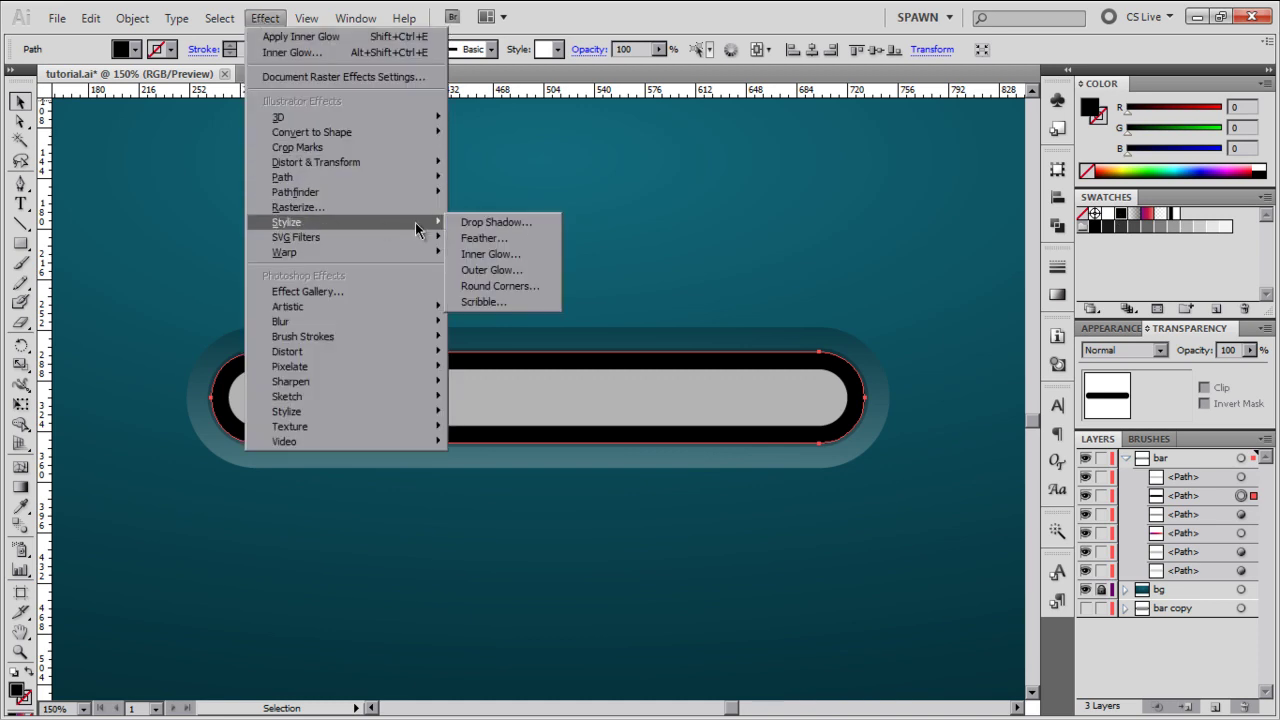
left_click(505, 254)
left_click_drag(934, 164, 848, 151)
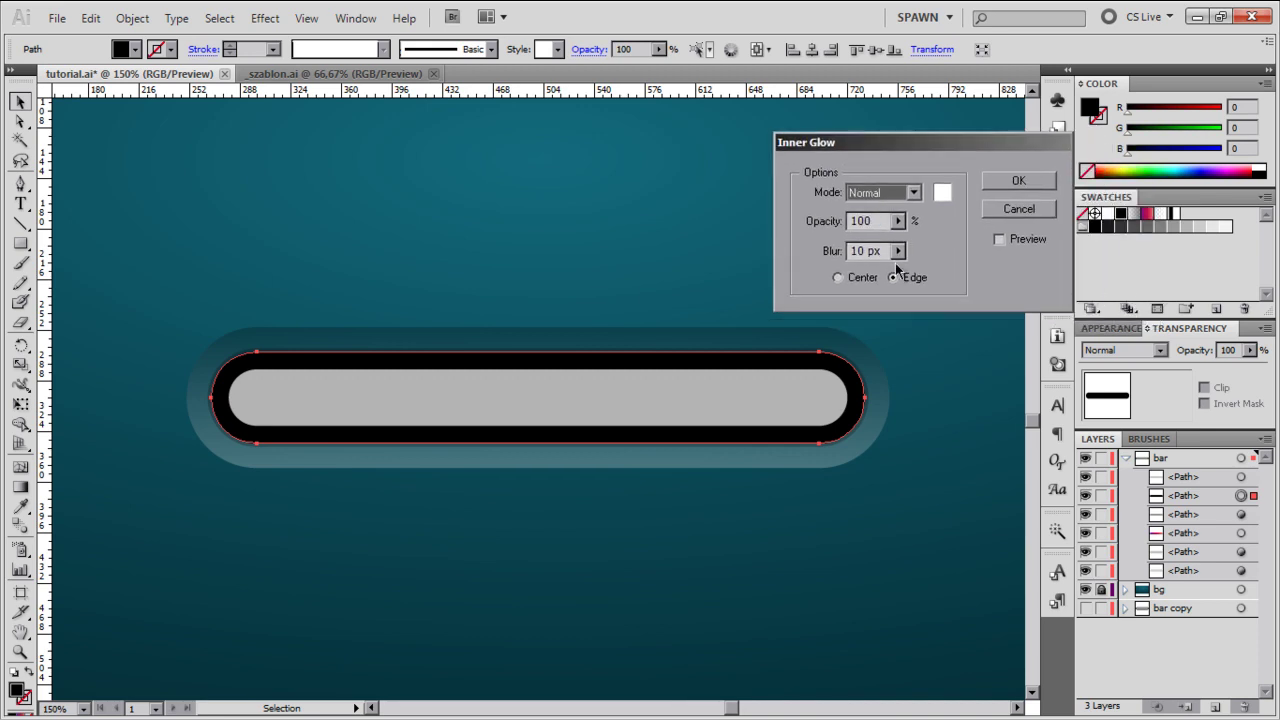
left_click(940, 193)
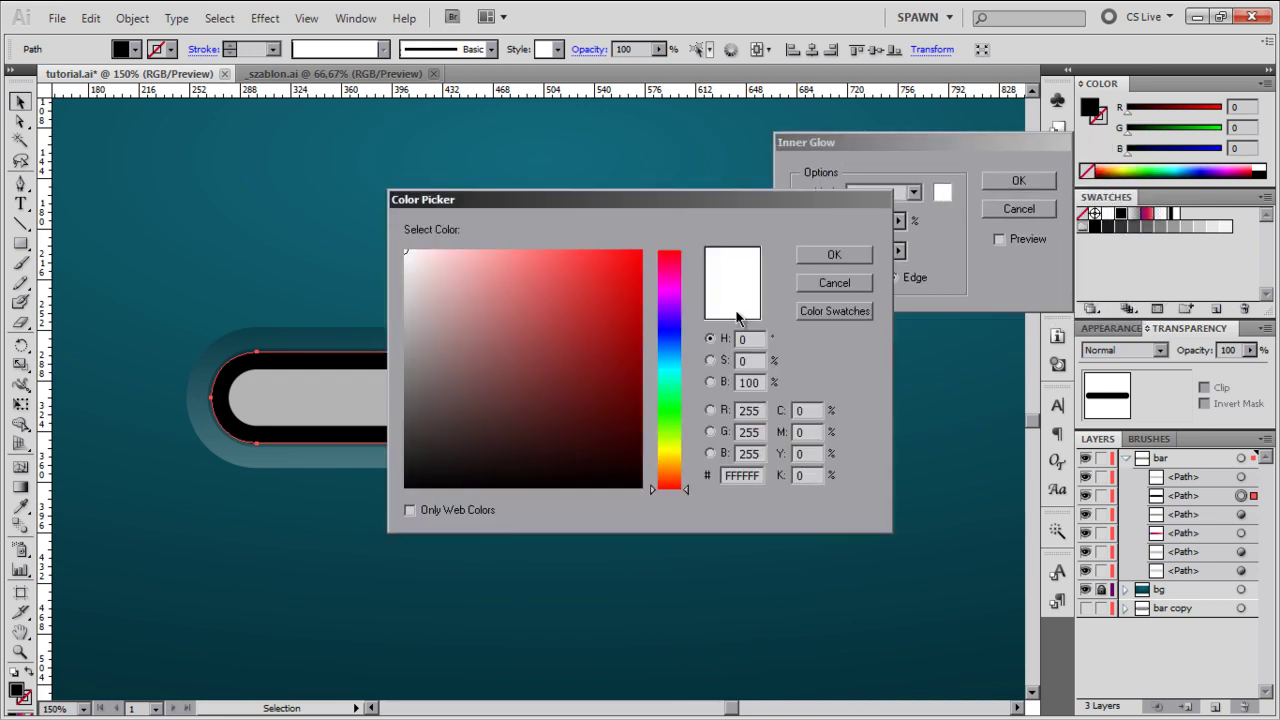
left_click(843, 254)
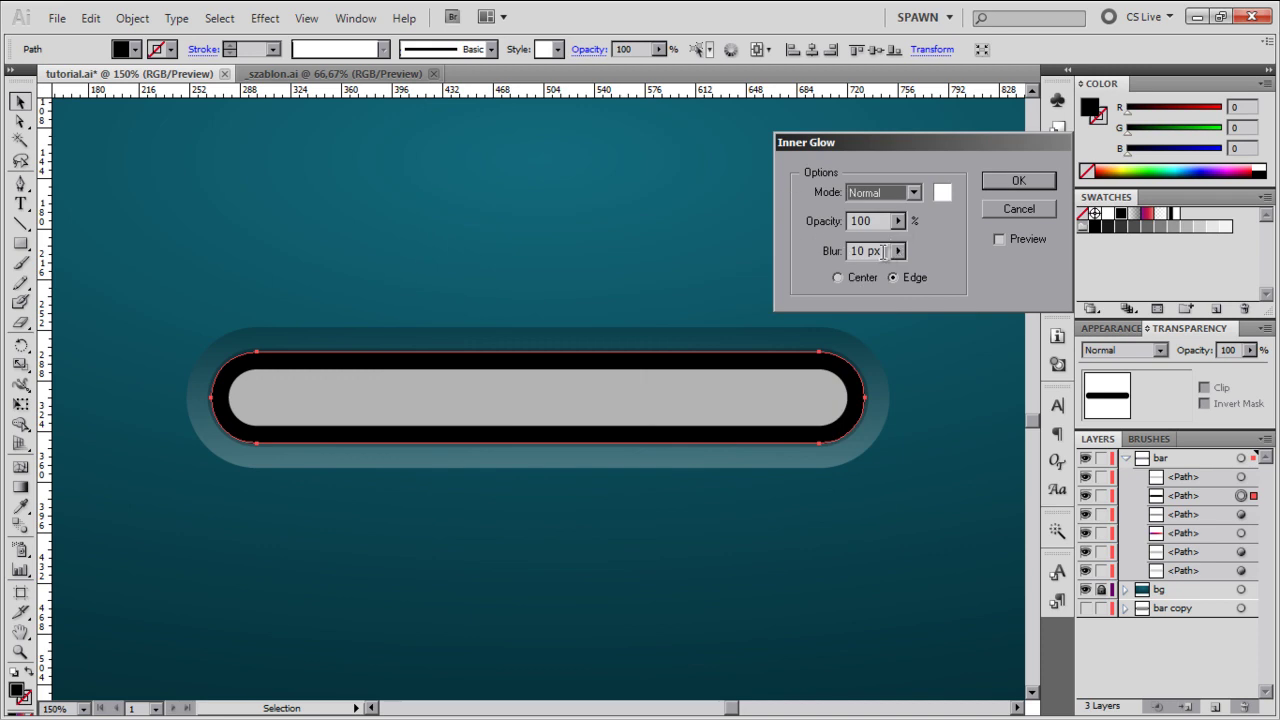
left_click(999, 239)
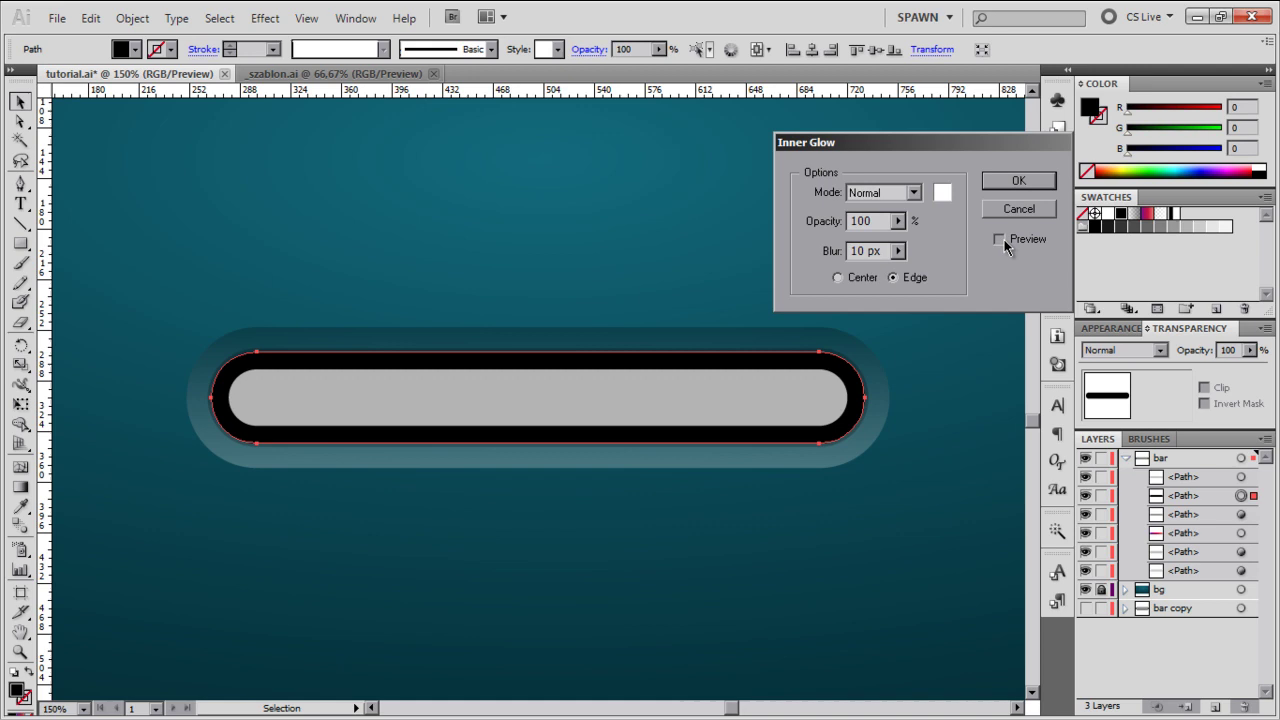
left_click(1016, 182)
Set the glowing black copy to Screen blending at 40% opacity
left_click(1117, 350)
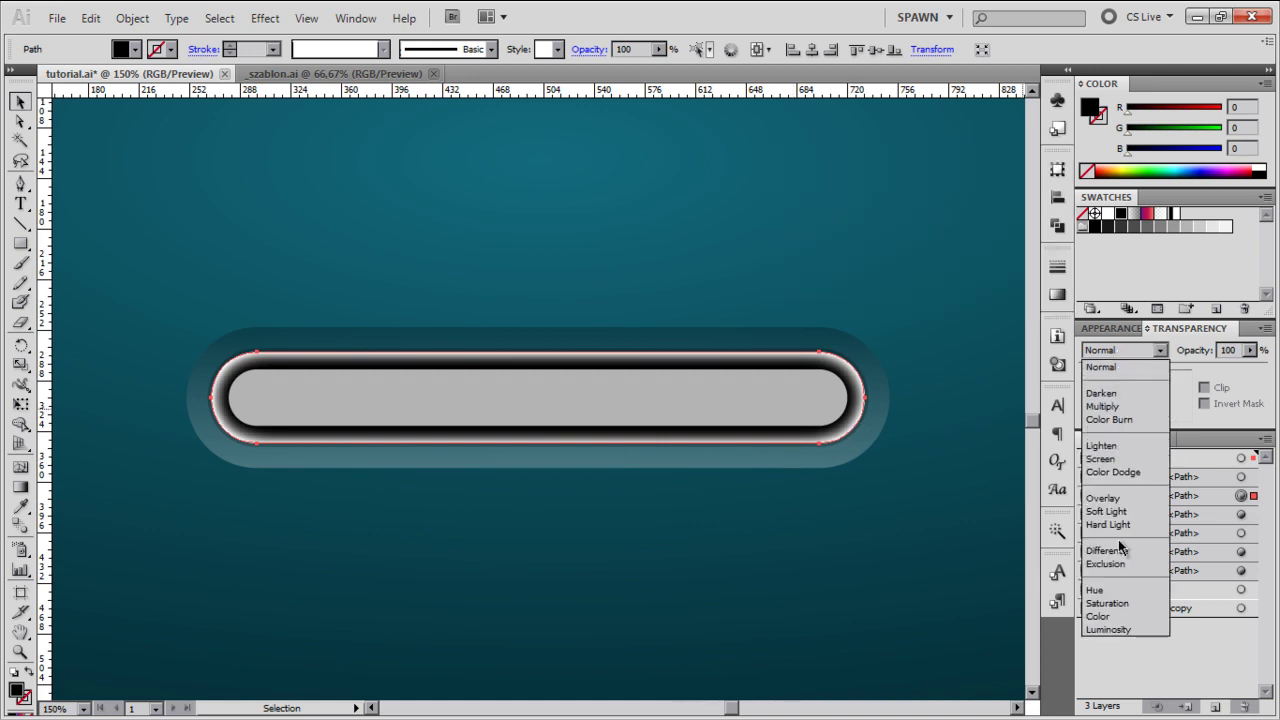
left_click(1115, 462)
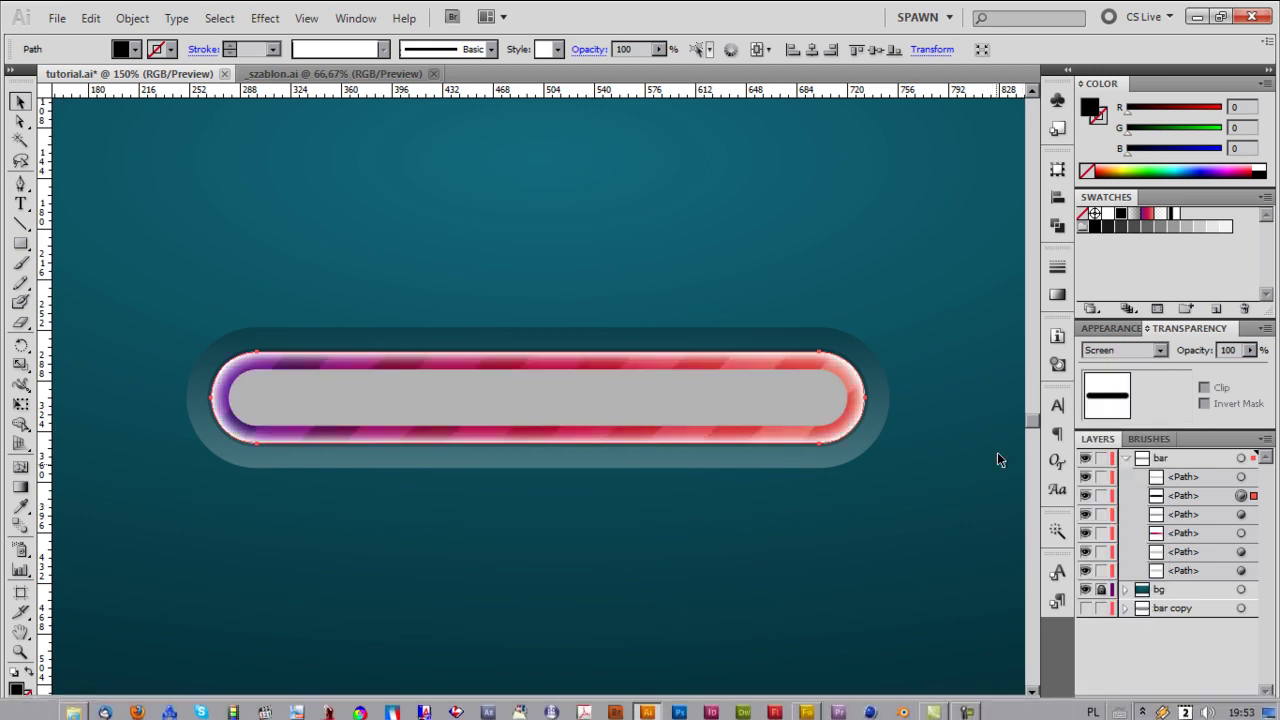
left_click(1207, 352)
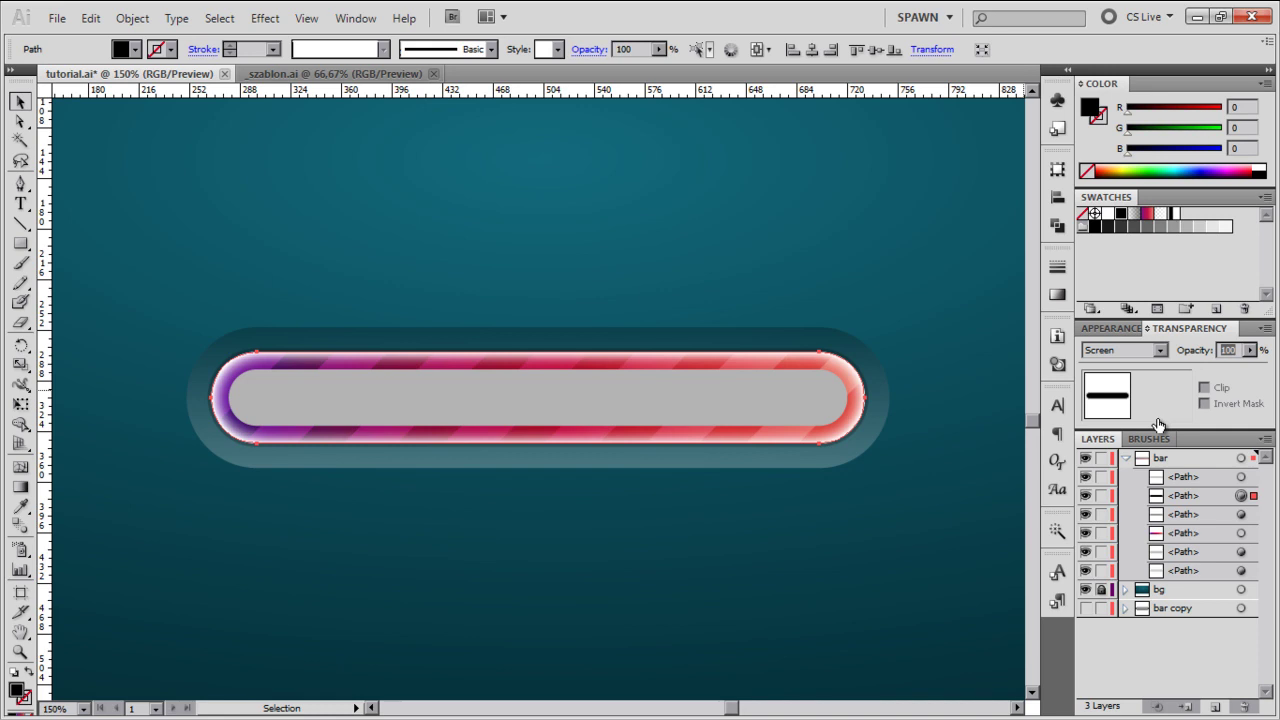
key("Return")
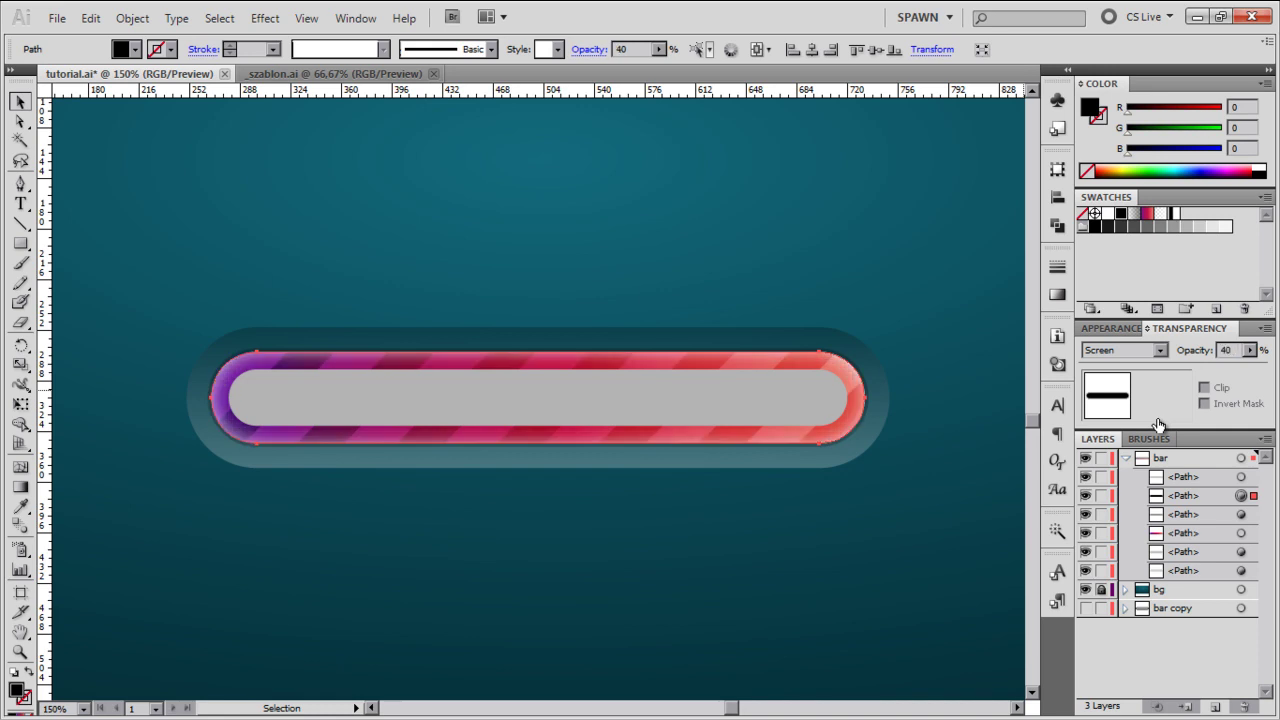
Duplicate the second path of the bar group in the Layers panel, then deselect
left_click(1192, 495)
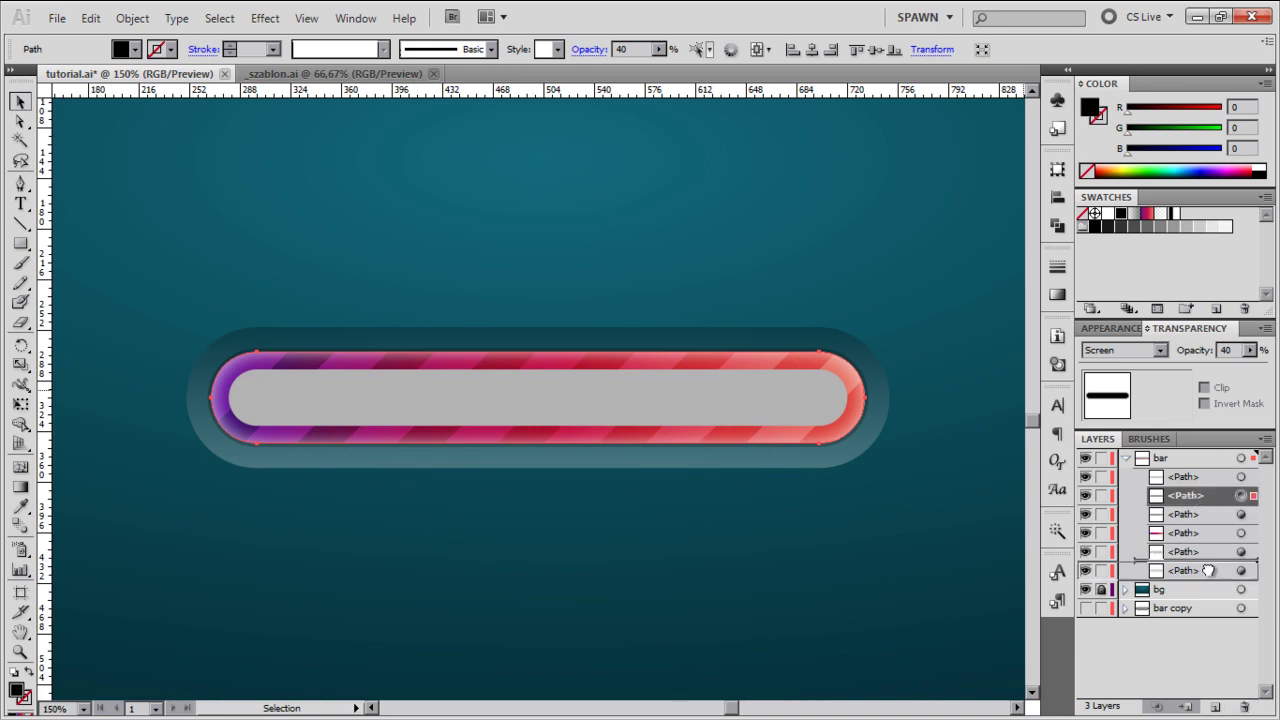
left_click_drag(1218, 712, 1216, 707)
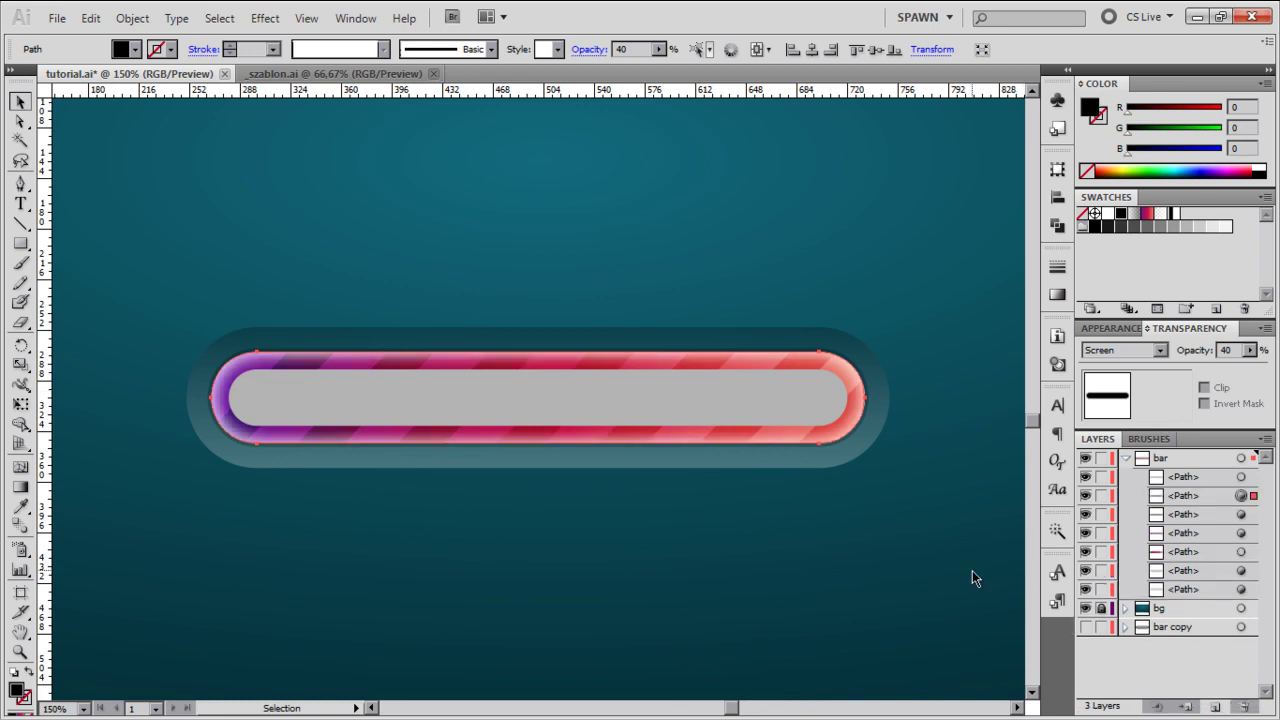
left_click(685, 622)
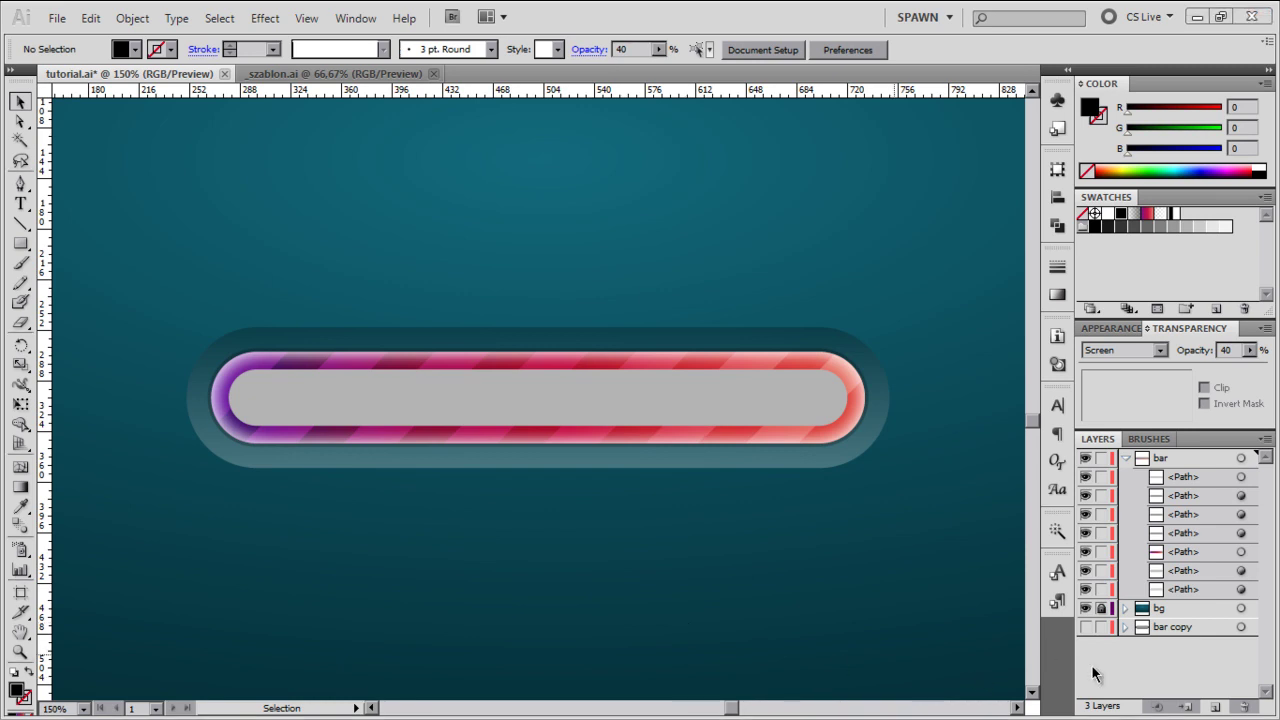
Select the grey inner bar and nudge it slightly upward
left_click(843, 393)
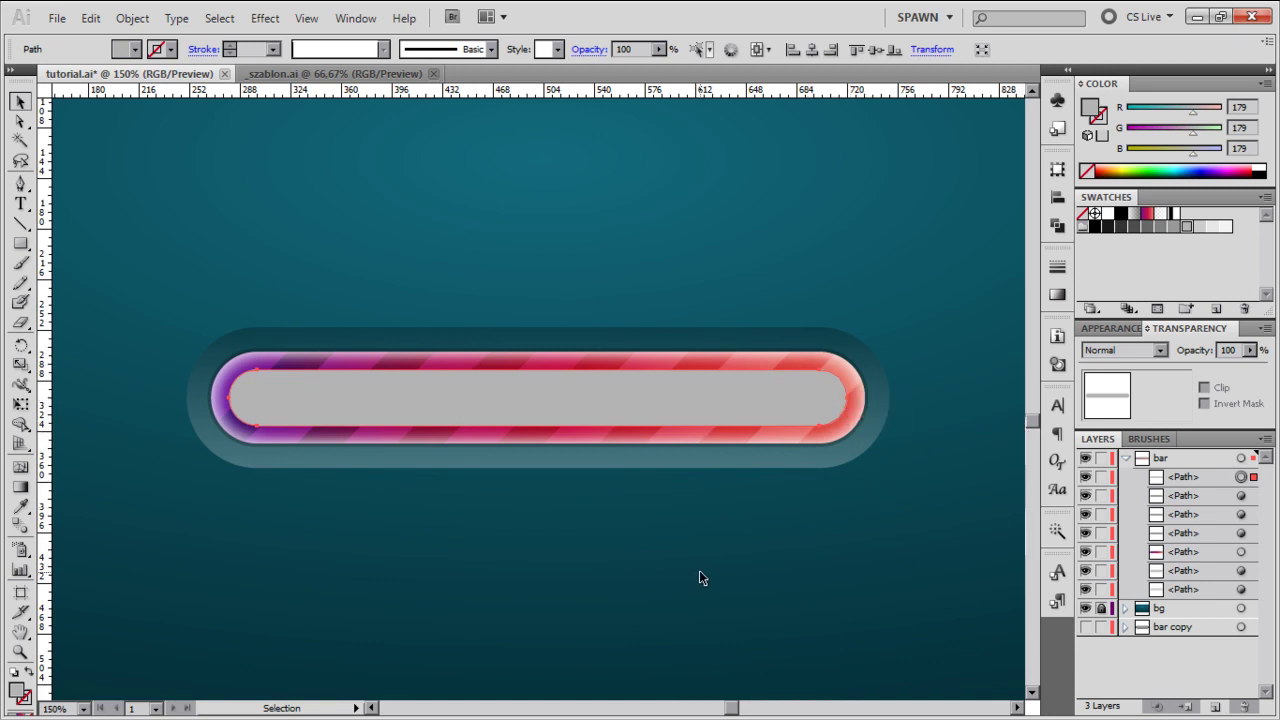
key("Up")
key("Up")
key("Up")
key("Up")
key("Up")
key("Up")
key("Up")
key("Up")
key("Up")
key("Up")
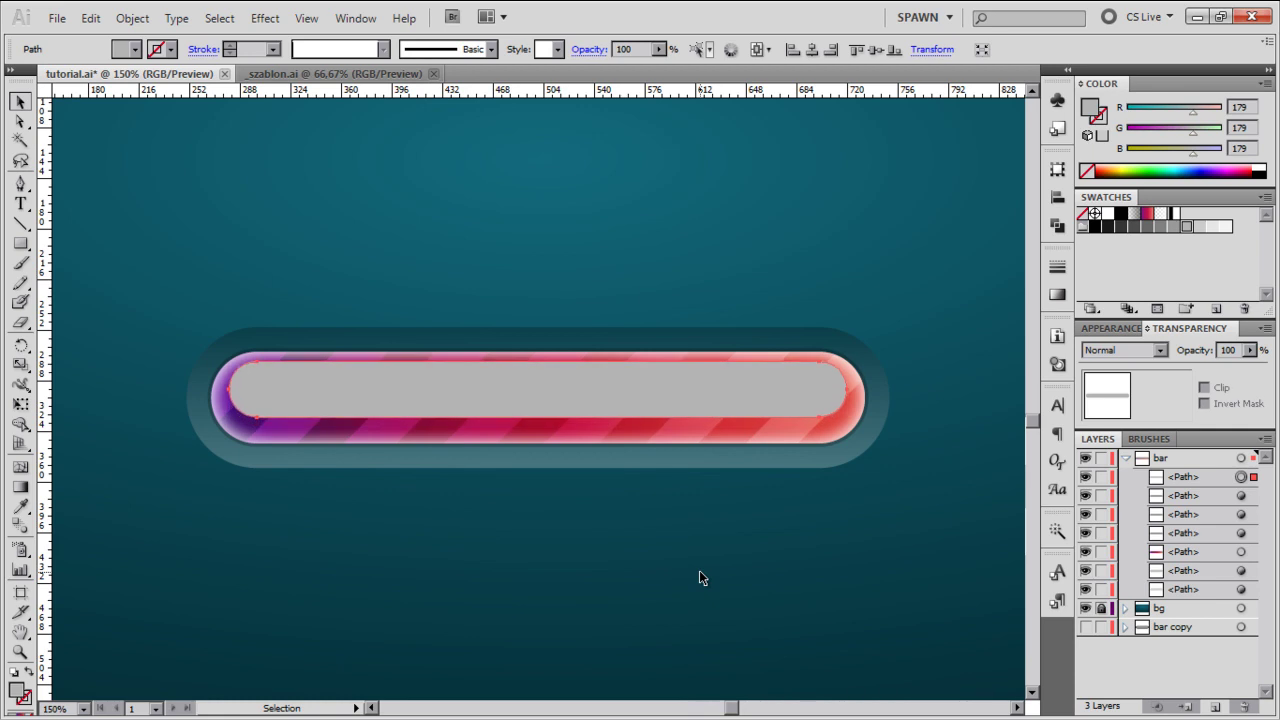
key("Up")
key("Down")
key("Up")
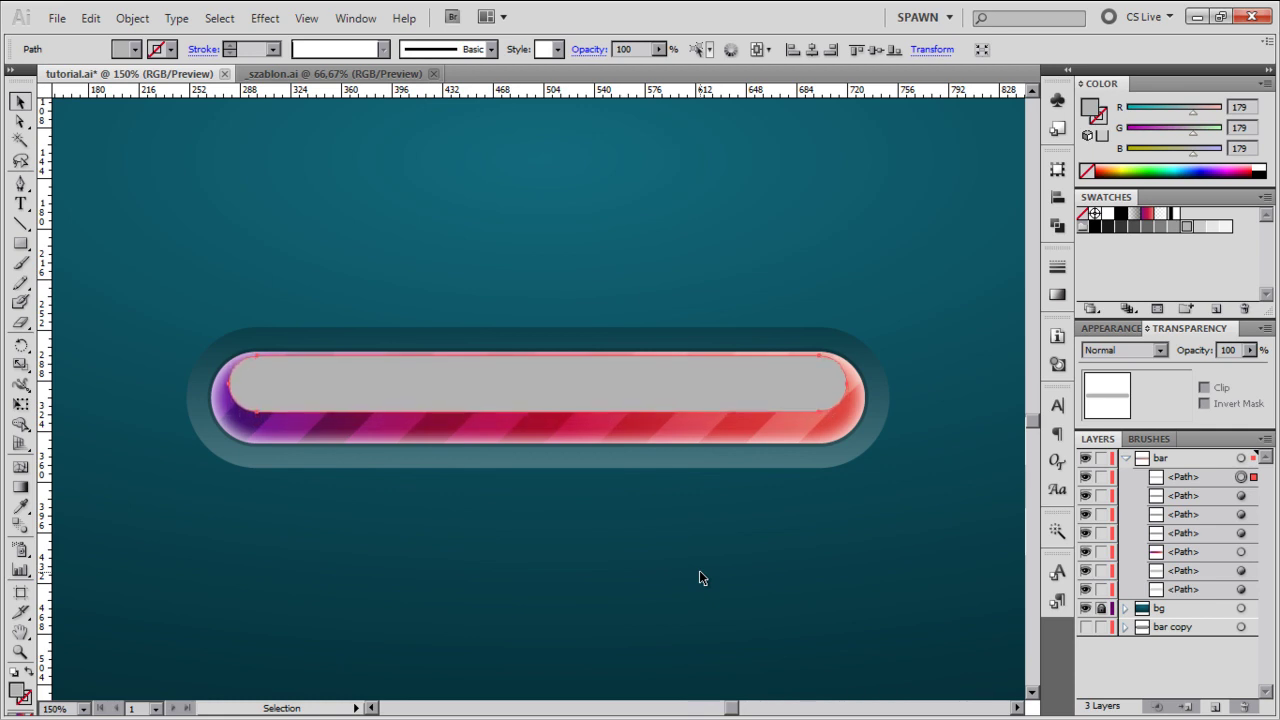
key("Up")
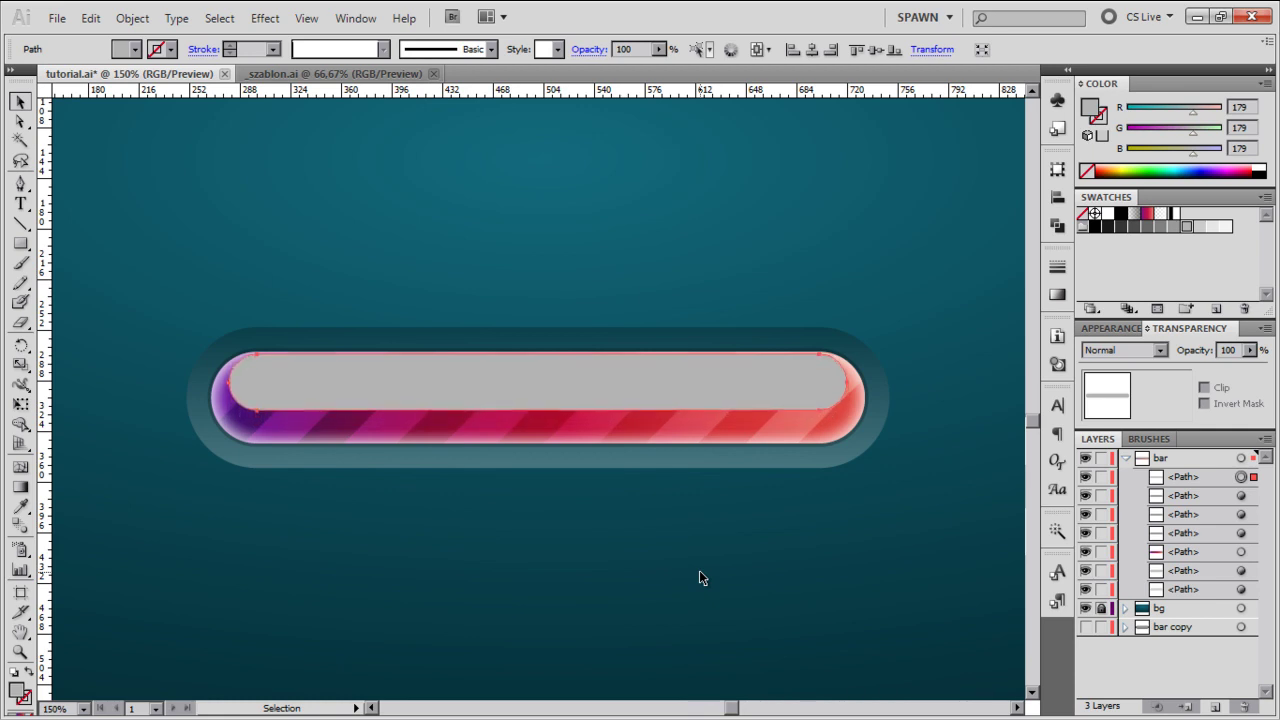
Fill it with a white gradient, stop opacities 0 and 90, angle 90°, and set opacity to 75%
left_click(1158, 216)
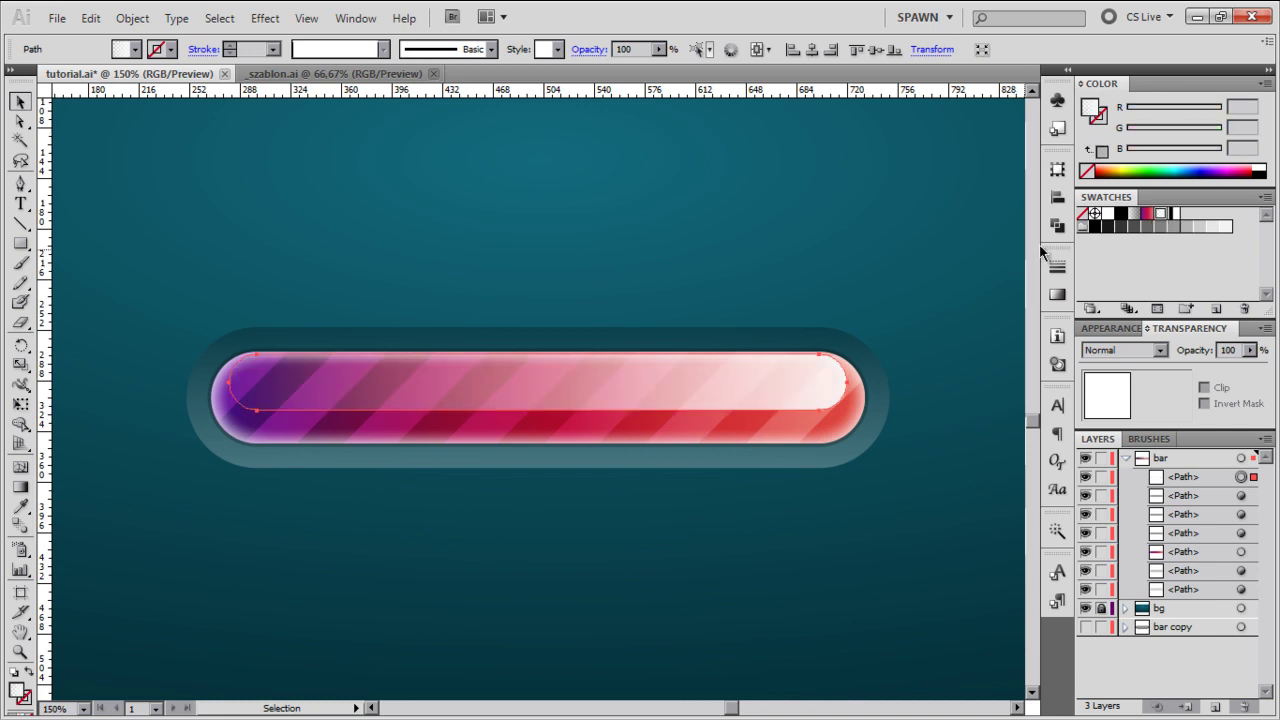
left_click(1057, 294)
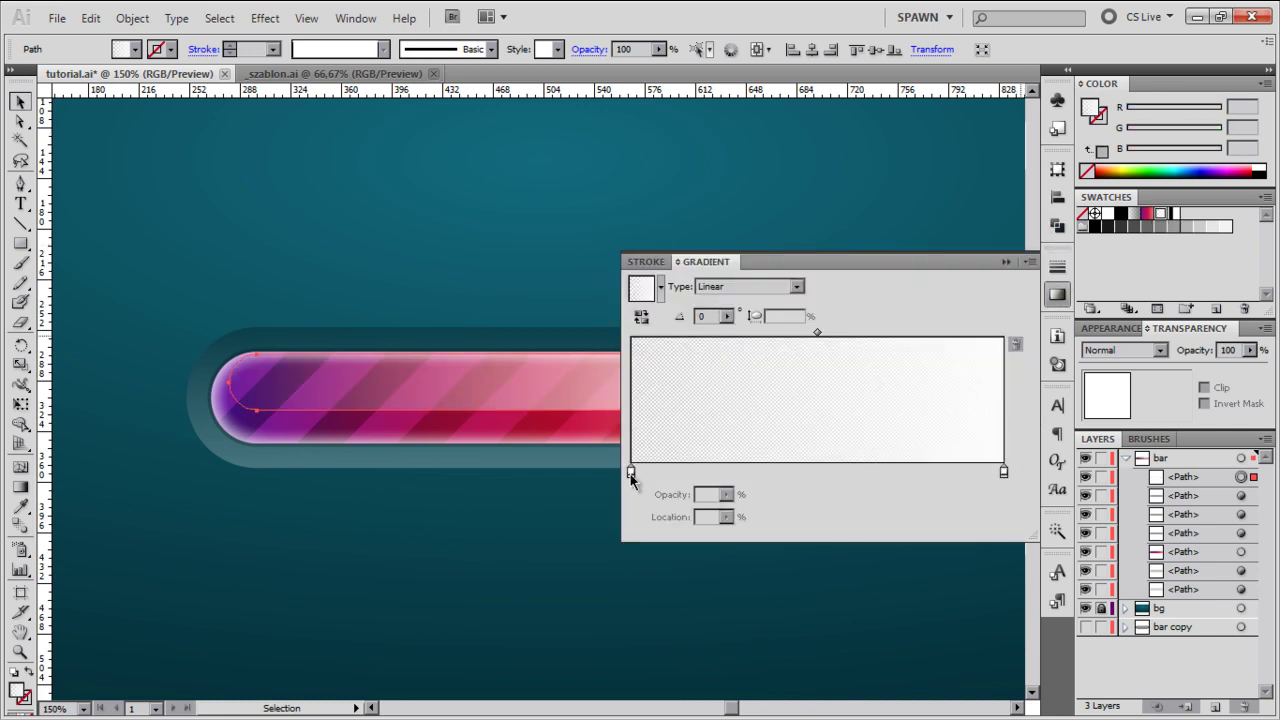
left_click(631, 474)
left_click(1004, 474)
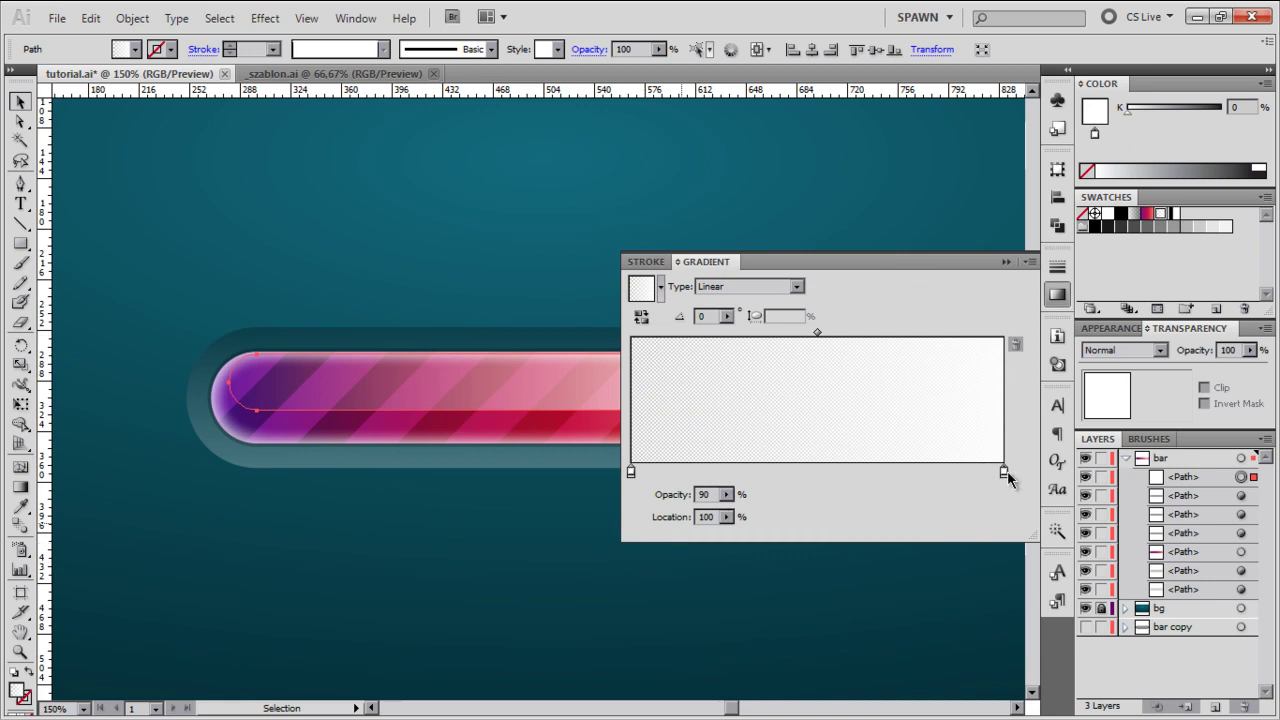
left_click(631, 473)
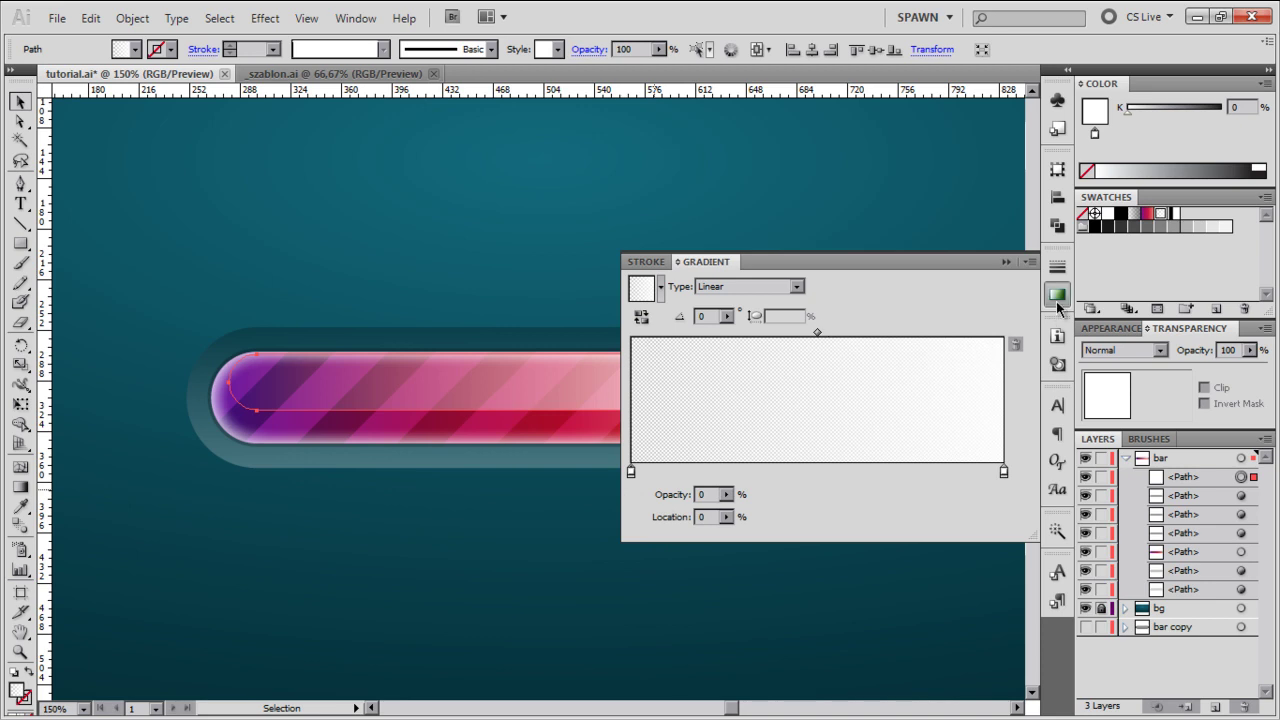
left_click(706, 316)
key("Tab")
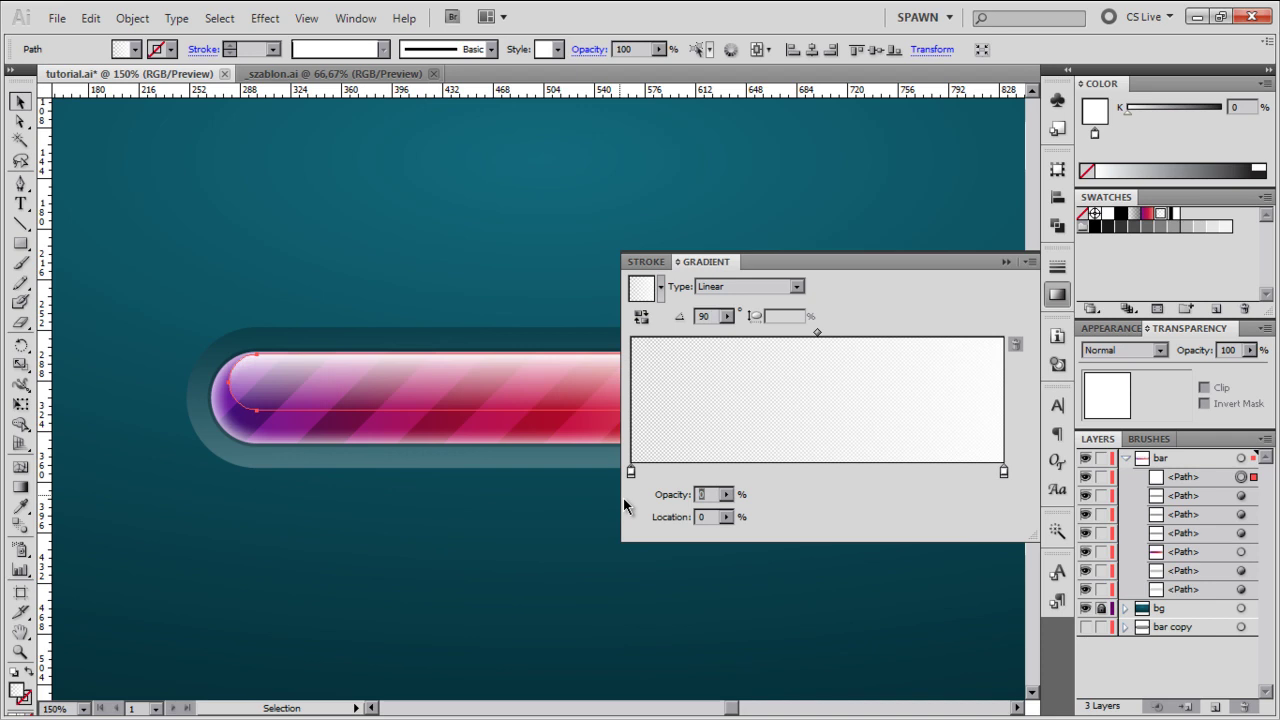
left_click(1058, 295)
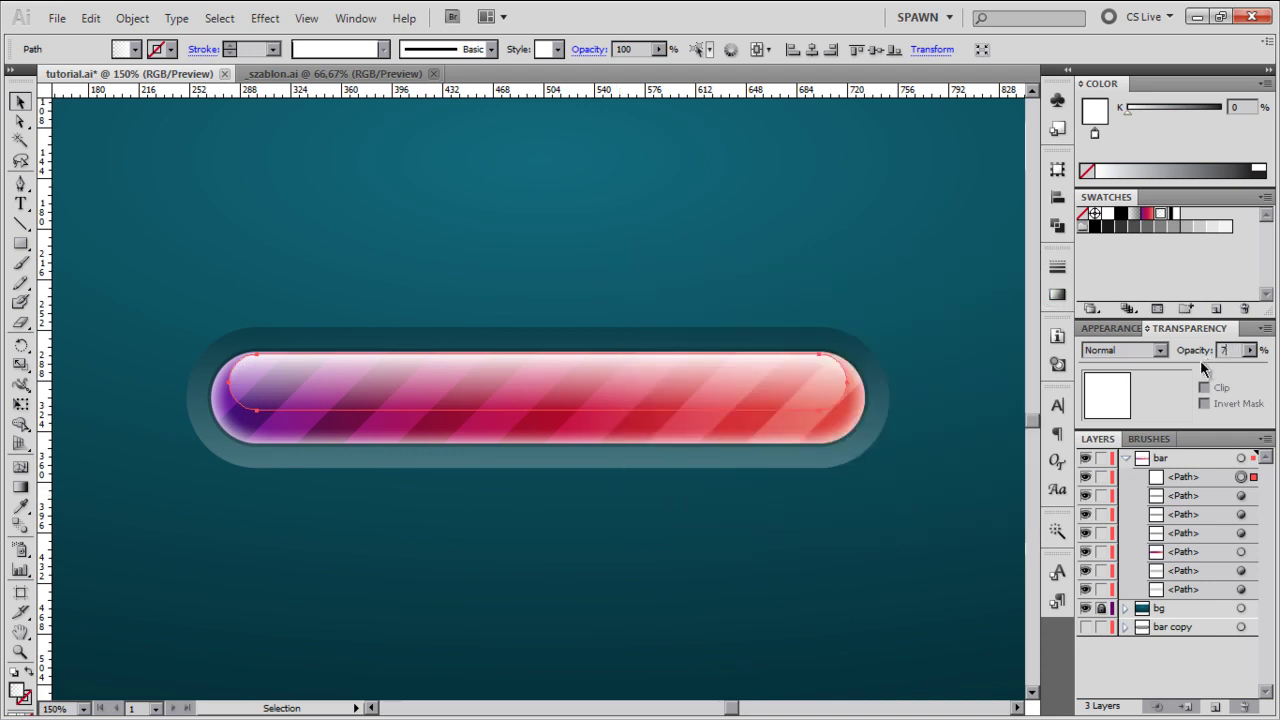
key("Return")
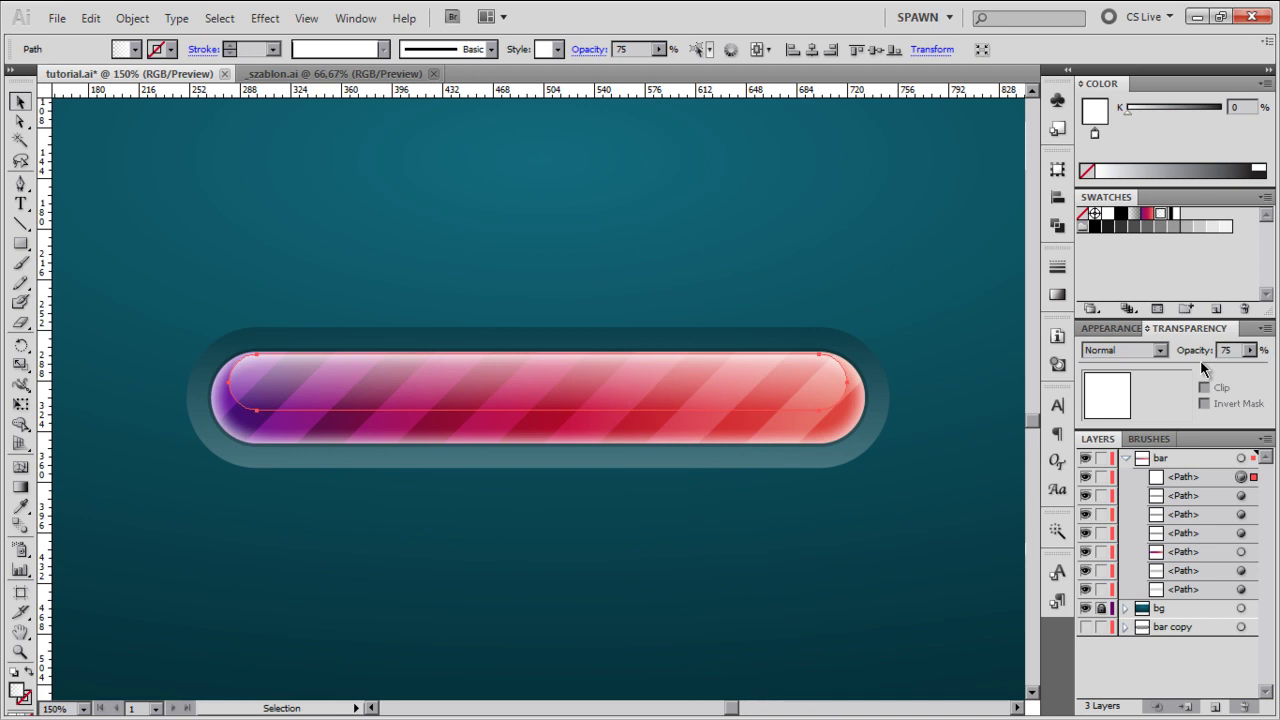
left_click(644, 482)
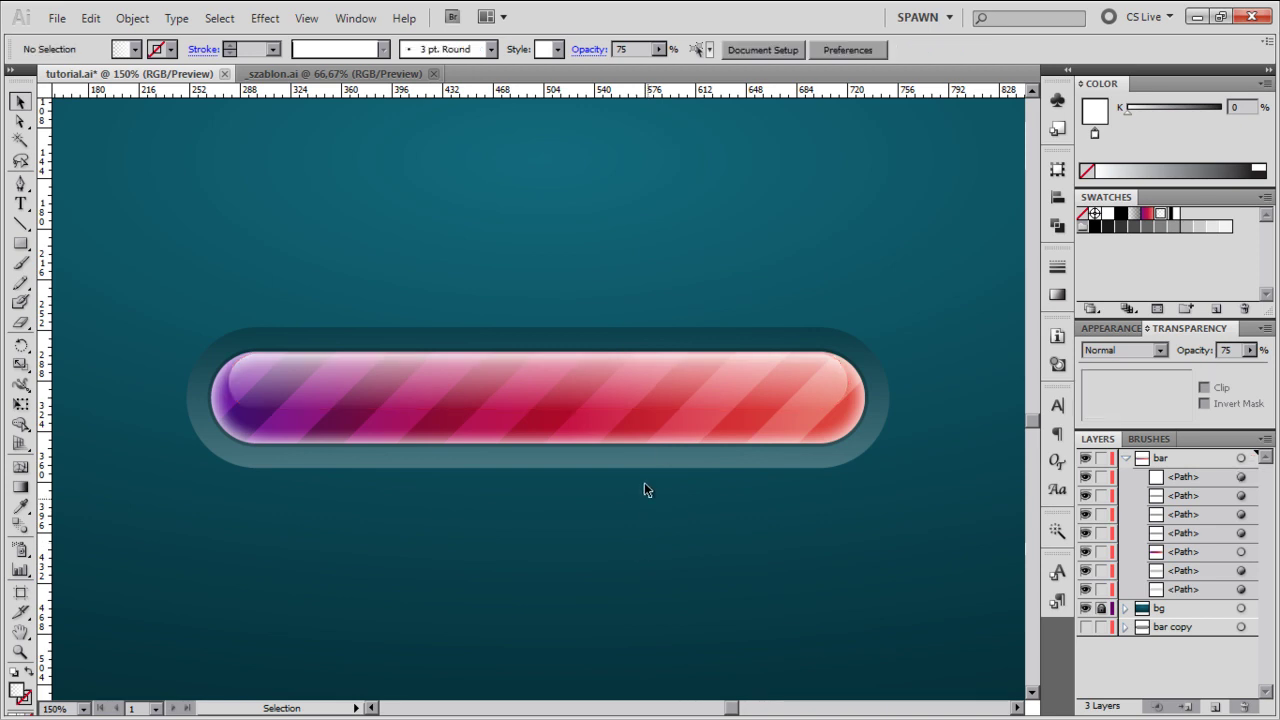
Redraw the highlight's gradient from bottom to top of the bar with the Gradient tool
left_click(584, 409)
key("g")
mouse_move(545, 360)
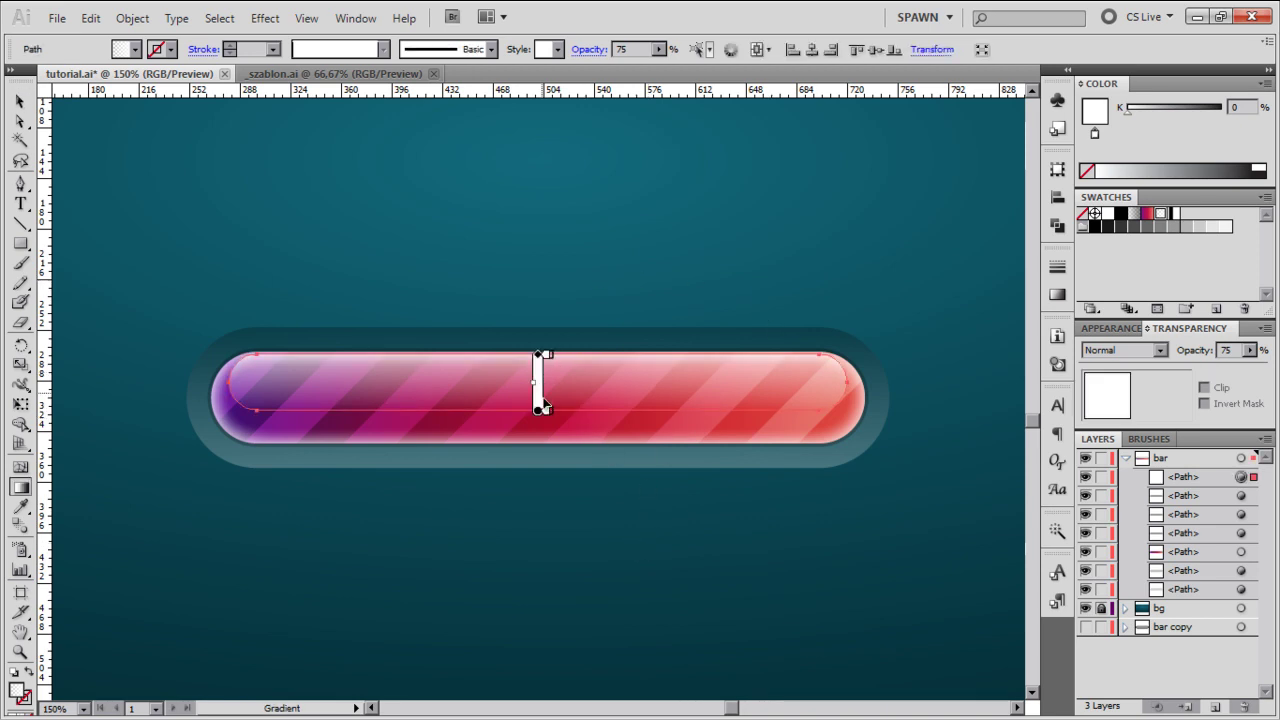
left_click_drag(540, 356, 537, 345)
left_click_drag(537, 412, 537, 354)
key("v")
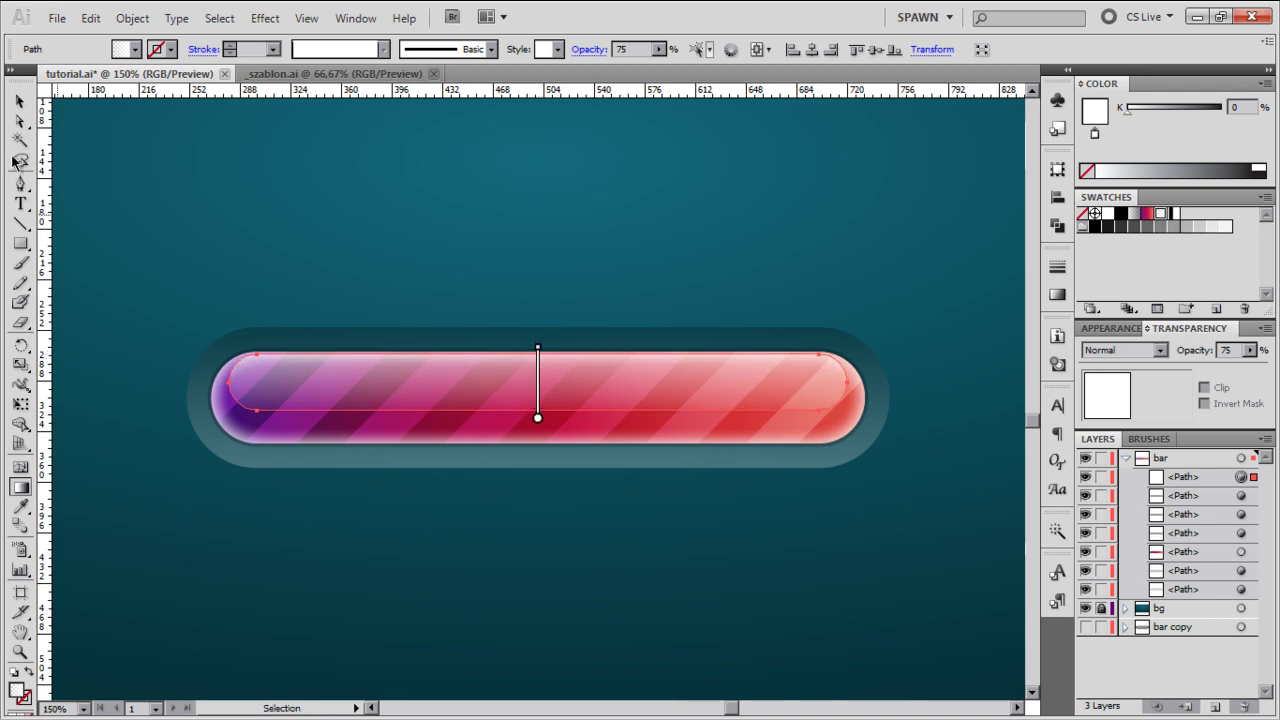
key("ctrl+shift+a")
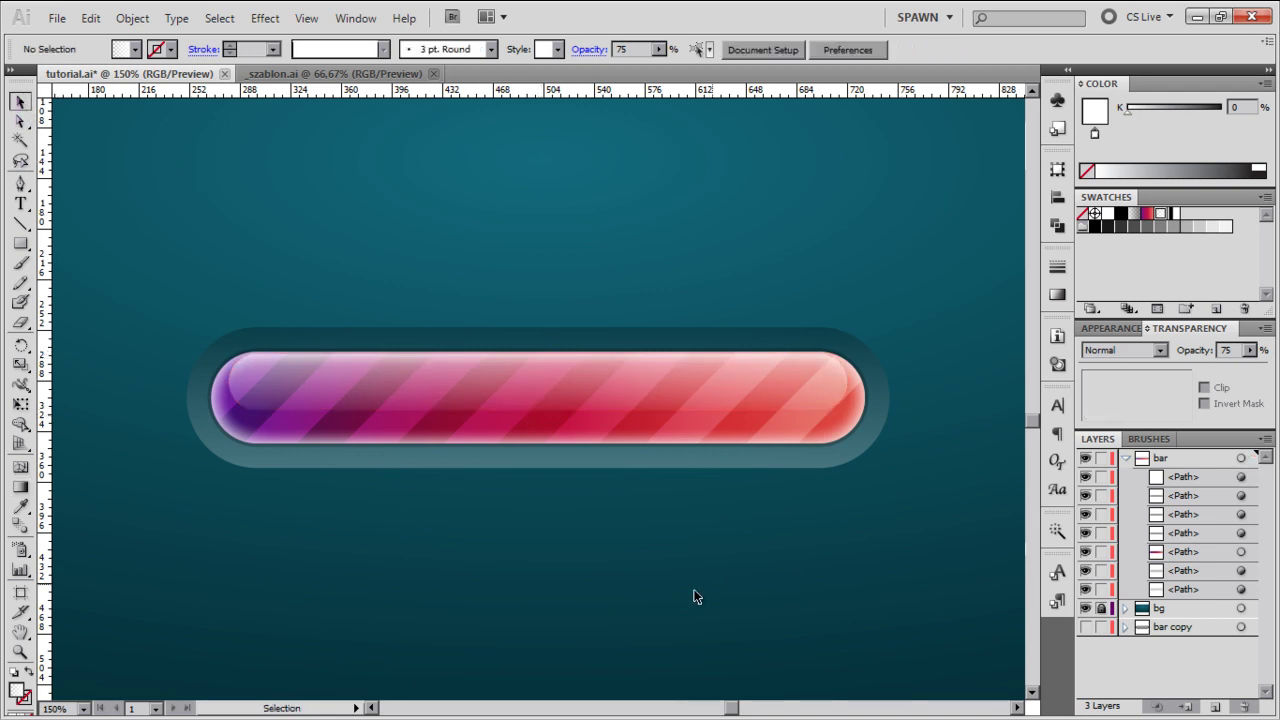
left_click(841, 403)
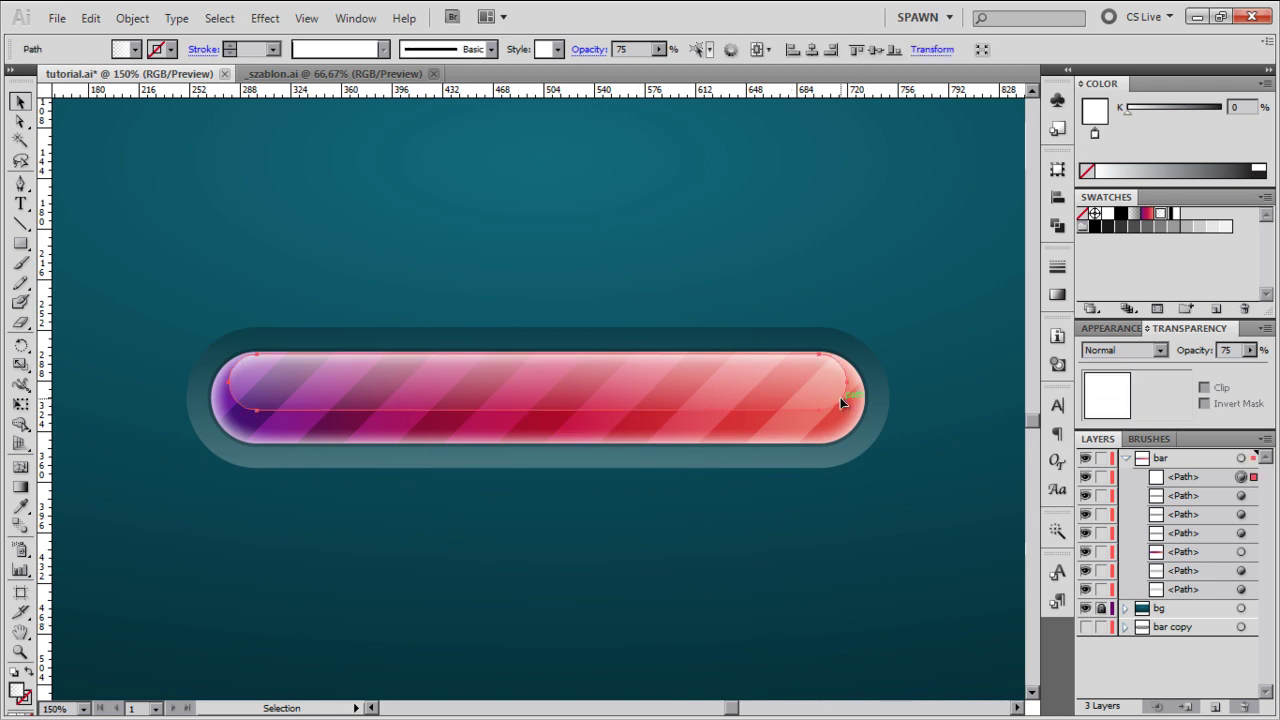
left_click(731, 190)
key("ctrl+minus")
left_click_drag(714, 191, 703, 194)
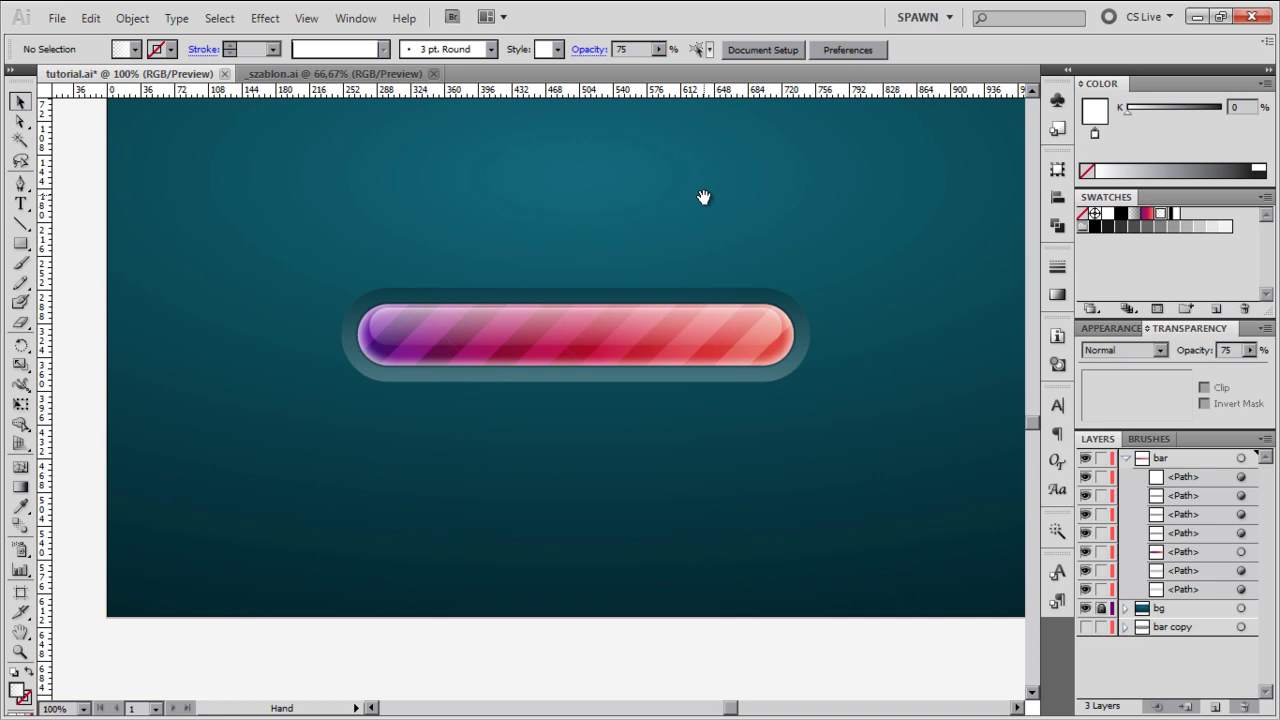
left_click_drag(634, 234, 626, 274)
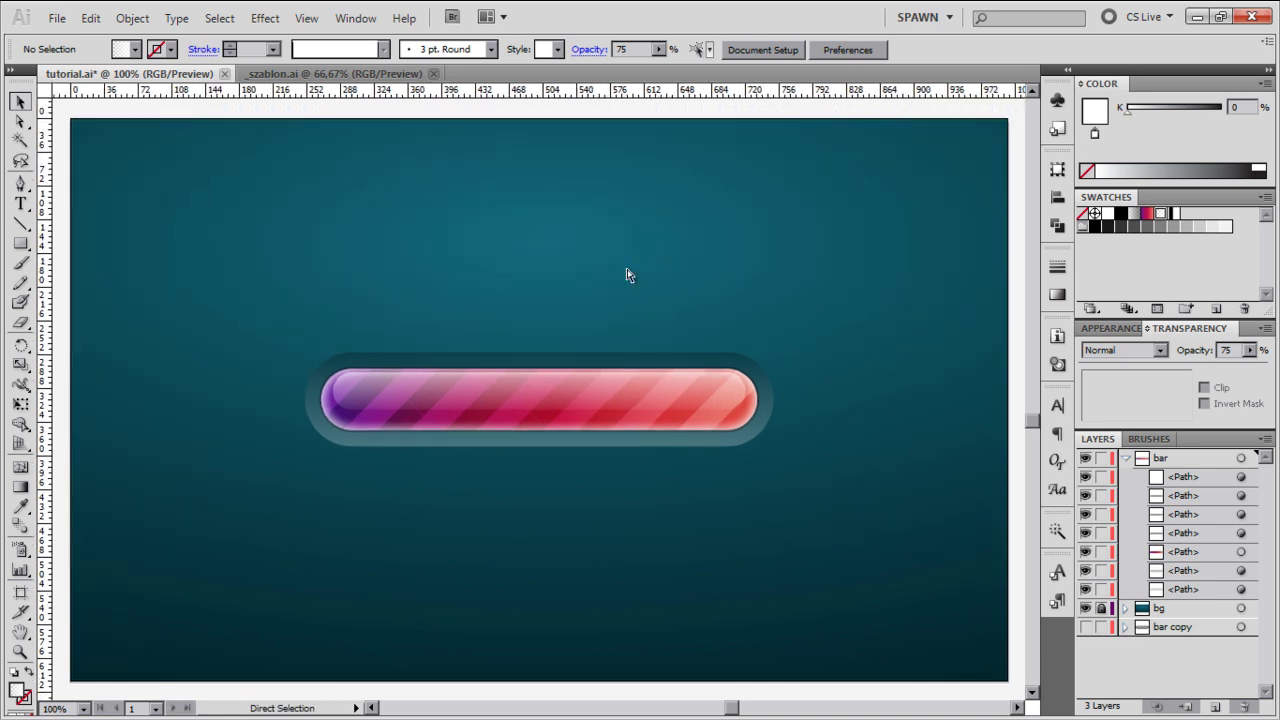
key("ctrl+plus")
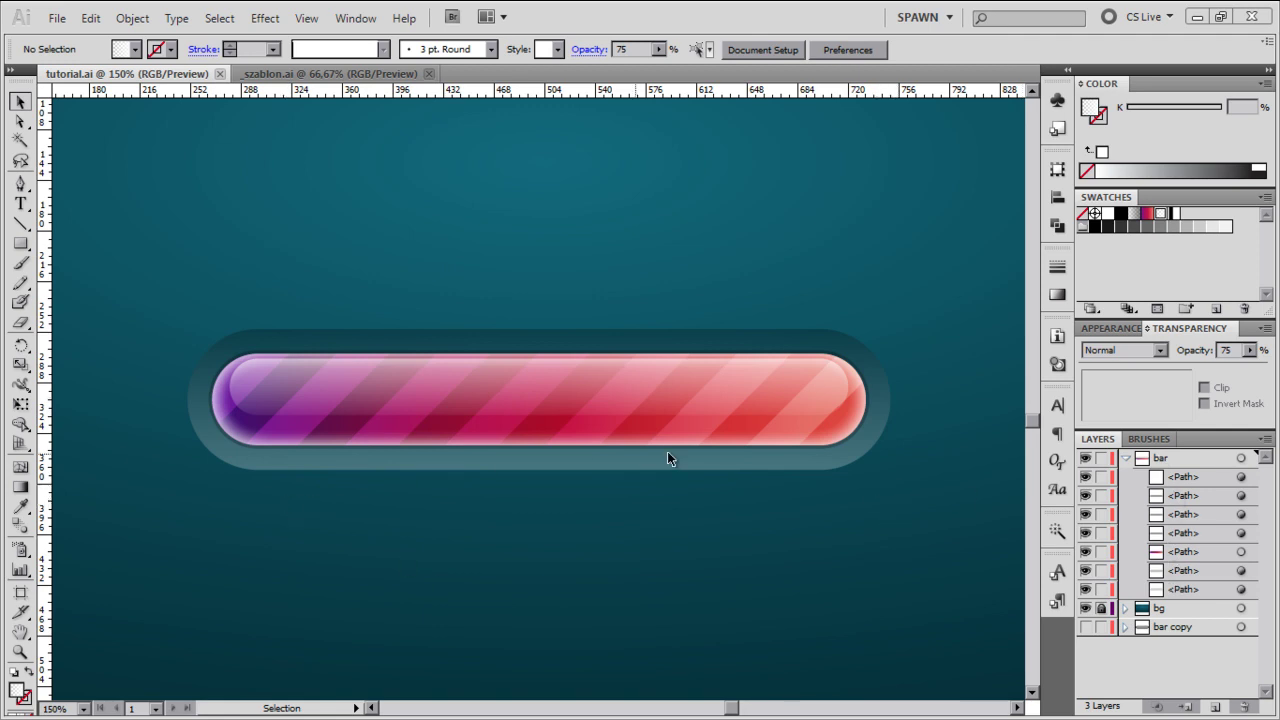
Lock the top two and bottom two bar paths, then marquee-select the three remaining fill paths
left_click(1102, 589)
left_click(1104, 570)
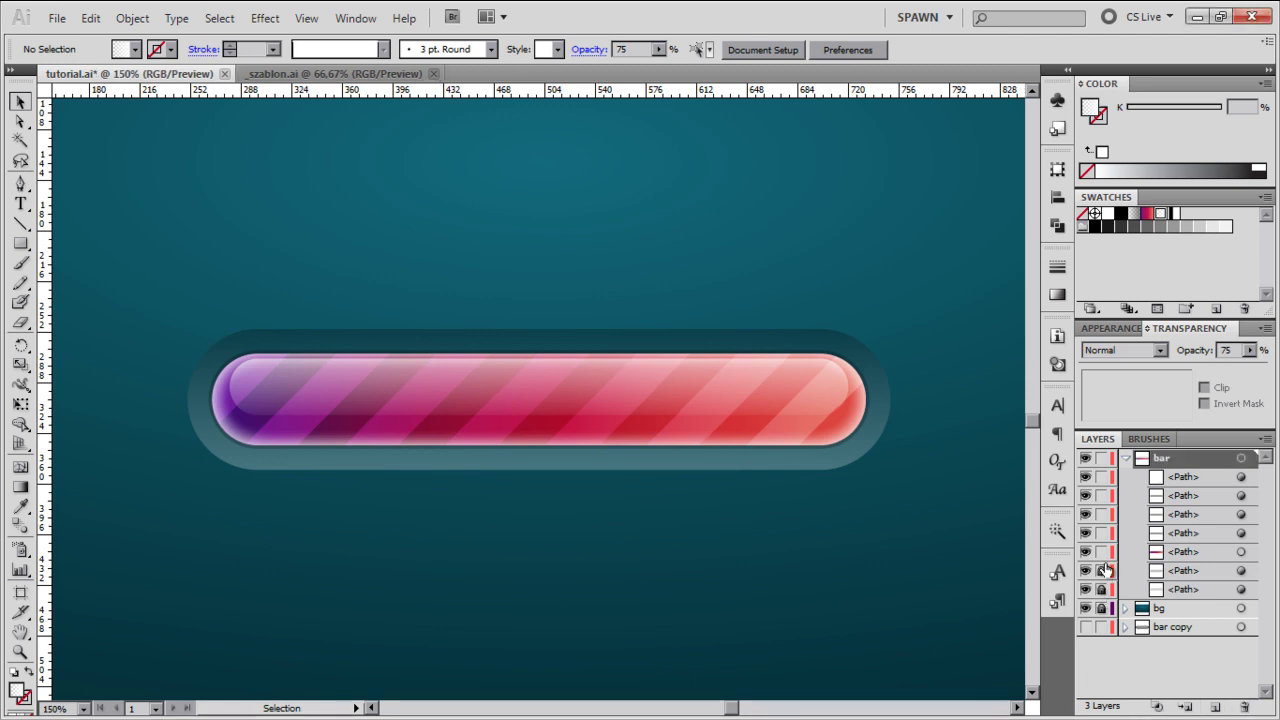
left_click(1104, 477)
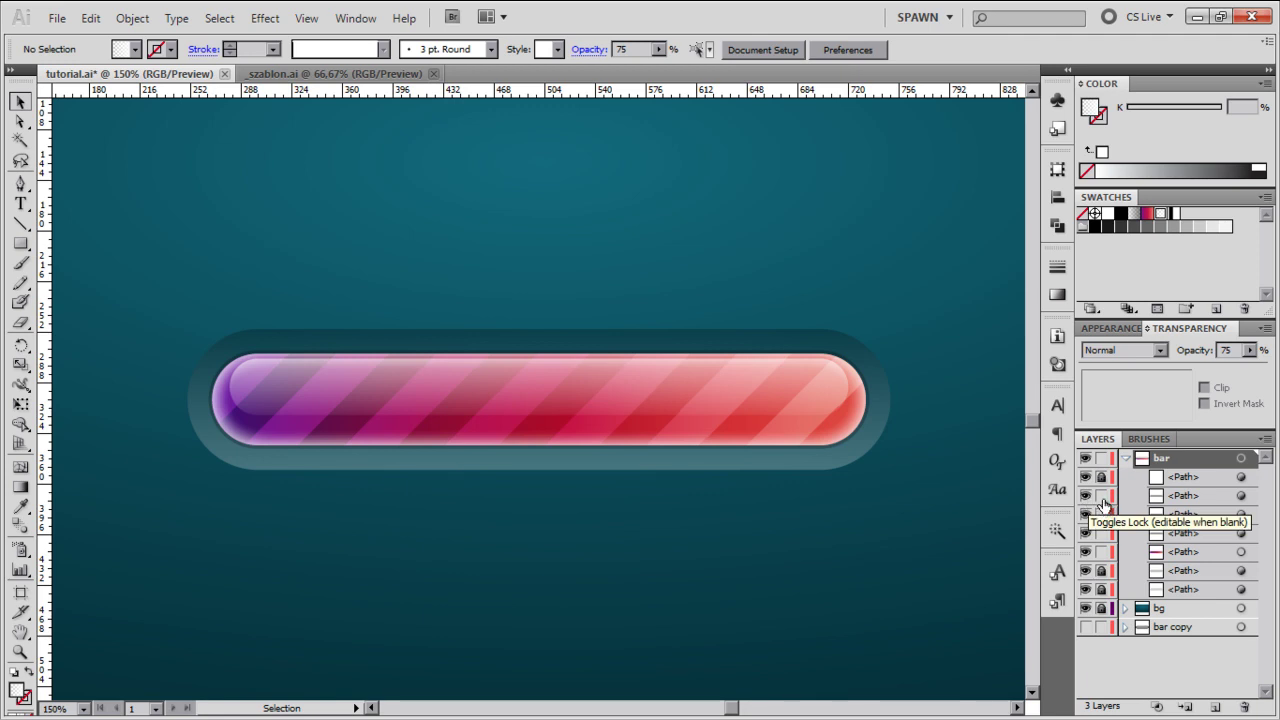
left_click(1102, 495)
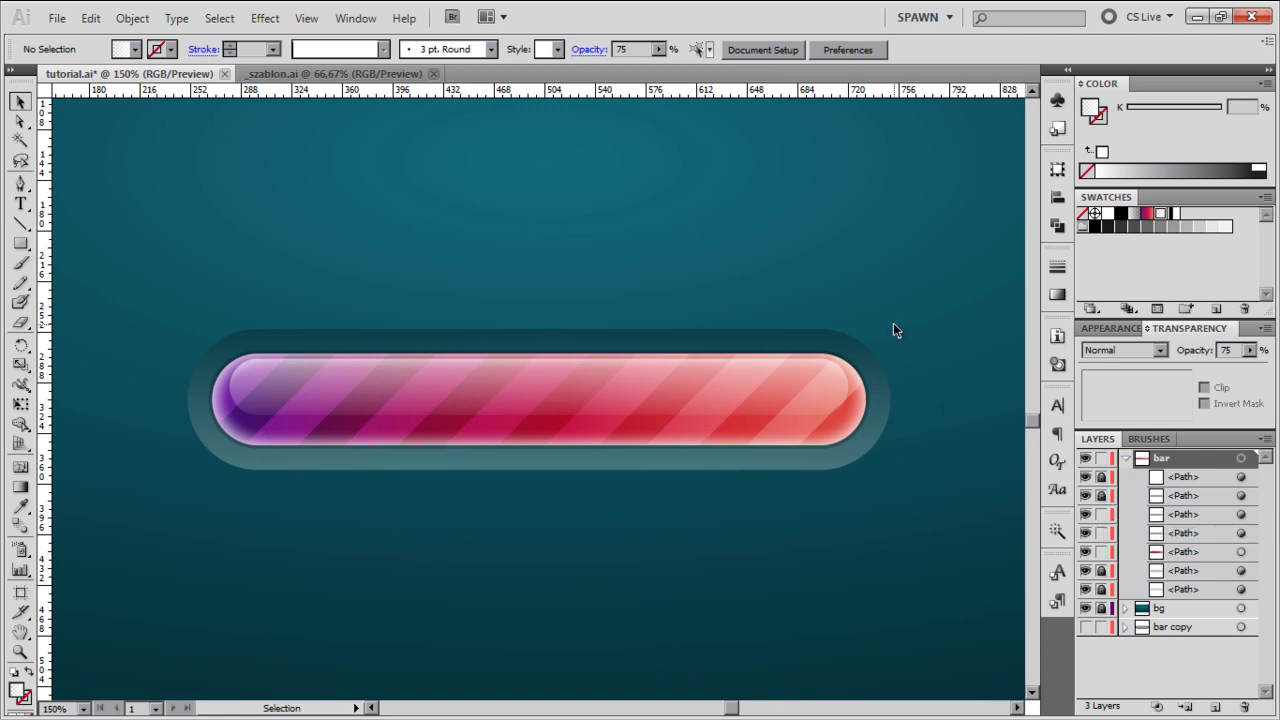
left_click_drag(893, 323, 818, 430)
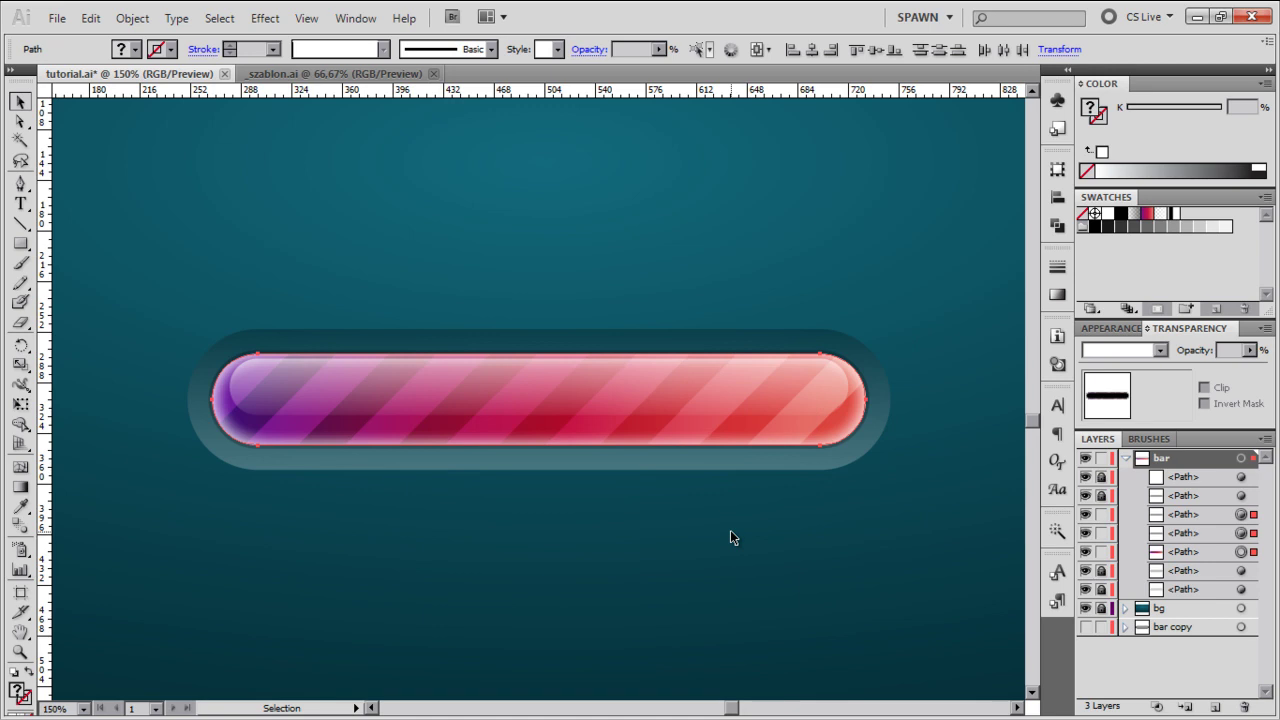
Group the three stripe paths with Ctrl+G and toggle the group's visibility to check it, leaving it shown
key("a")
key("ctrl+g")
key("v")
left_click(833, 543)
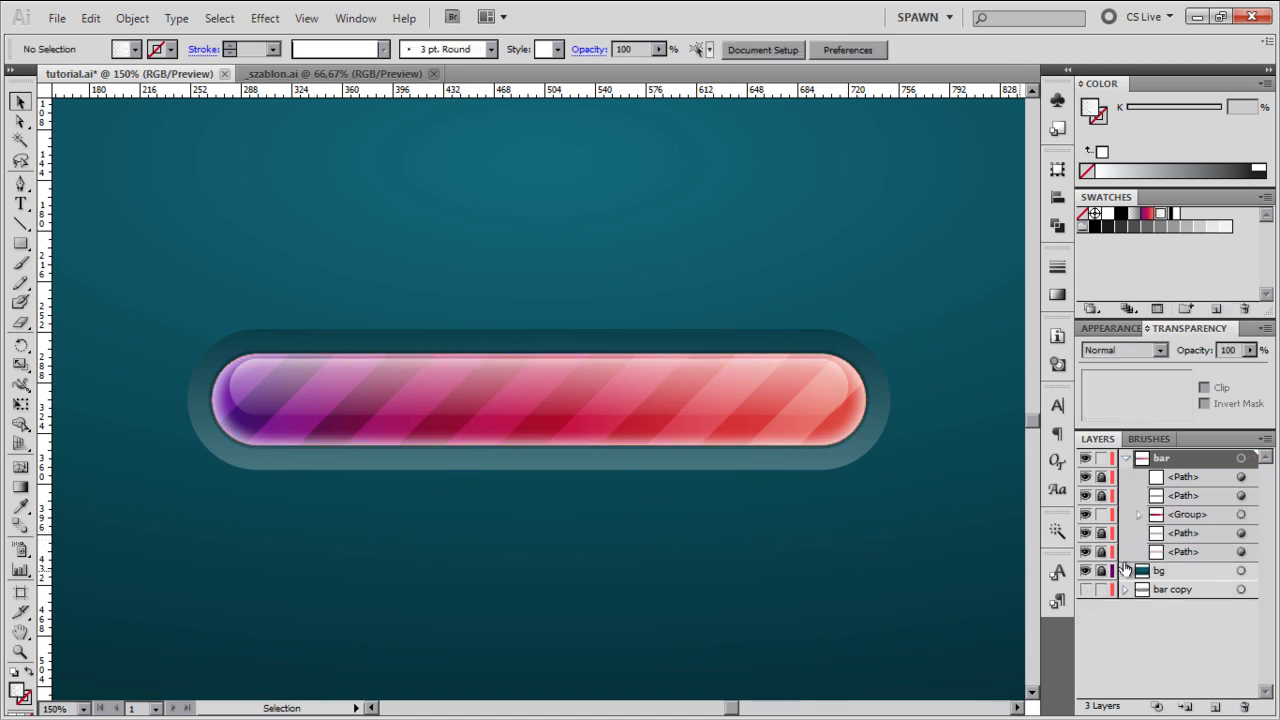
left_click(1085, 515)
left_click(1084, 516)
left_click(1084, 516)
left_click(1084, 516)
left_click(1084, 516)
left_click(1084, 516)
left_click(1085, 516)
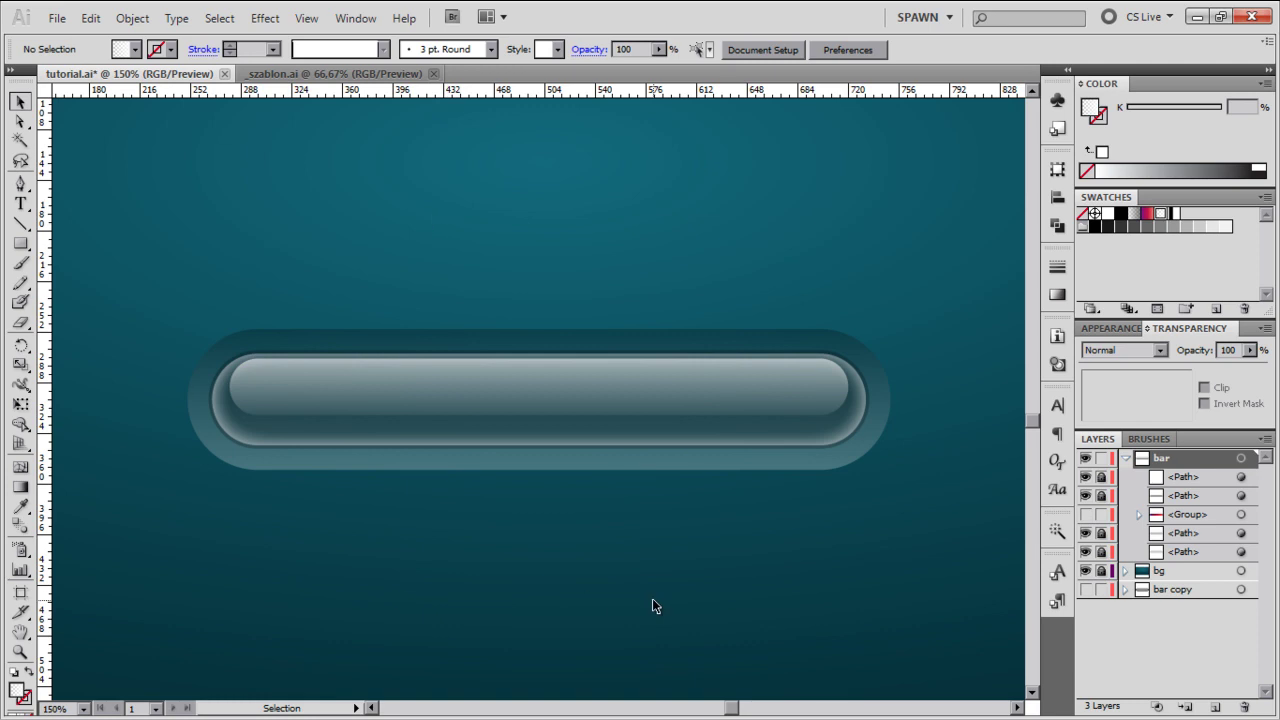
left_click(1085, 516)
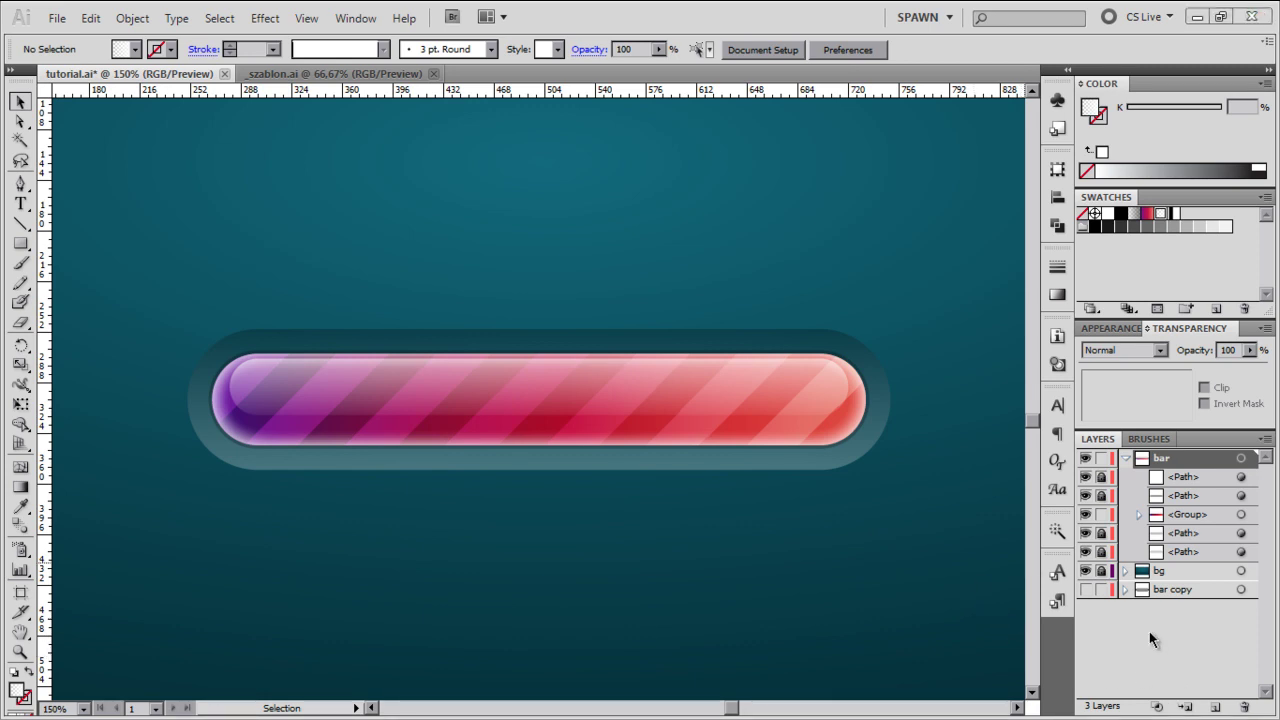
Add a new layer below bg, name it 'guides' and give it the Tan layer colour
left_click(1215, 706)
left_click_drag(1183, 495, 1177, 606)
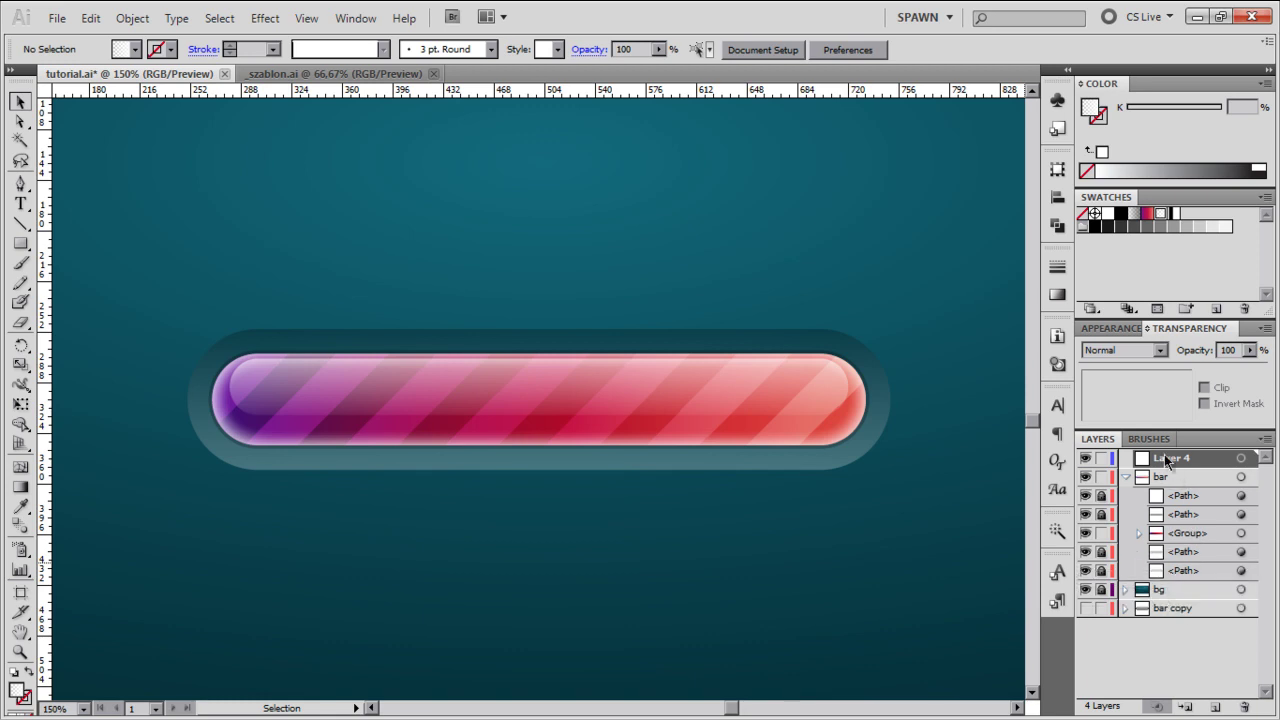
left_click_drag(1167, 460, 1172, 596)
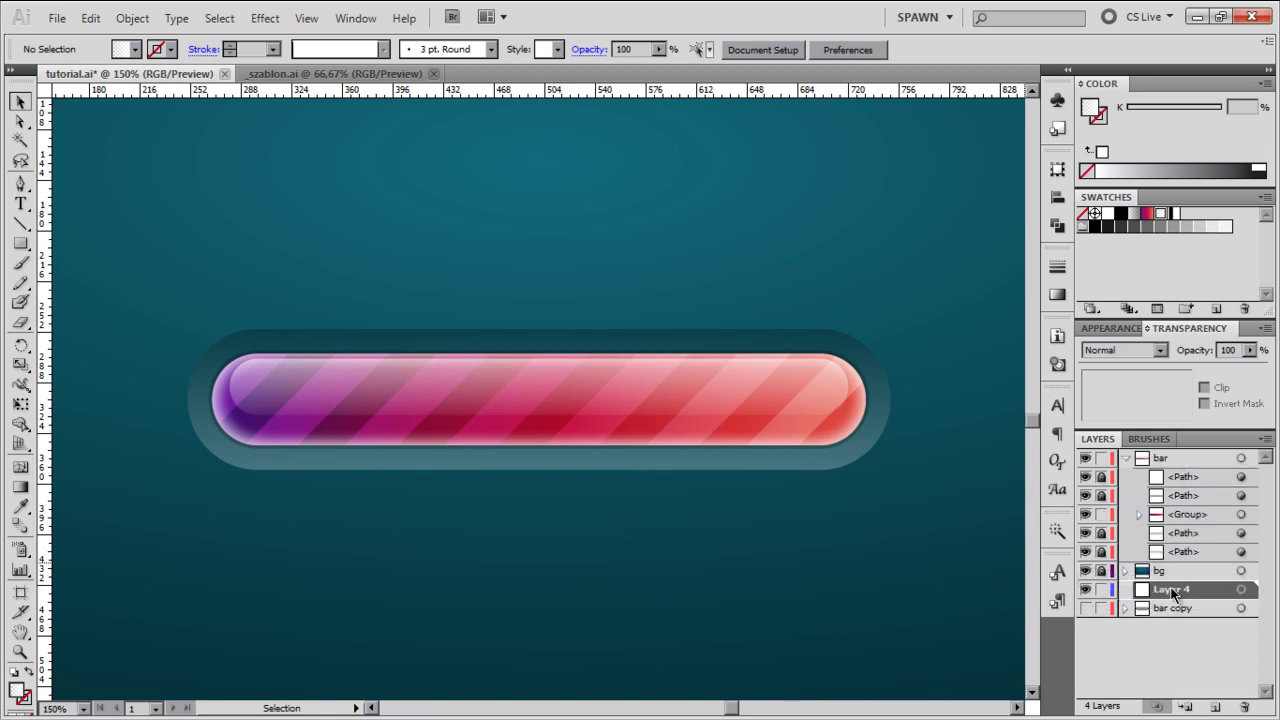
double_click(1174, 592)
type("guides")
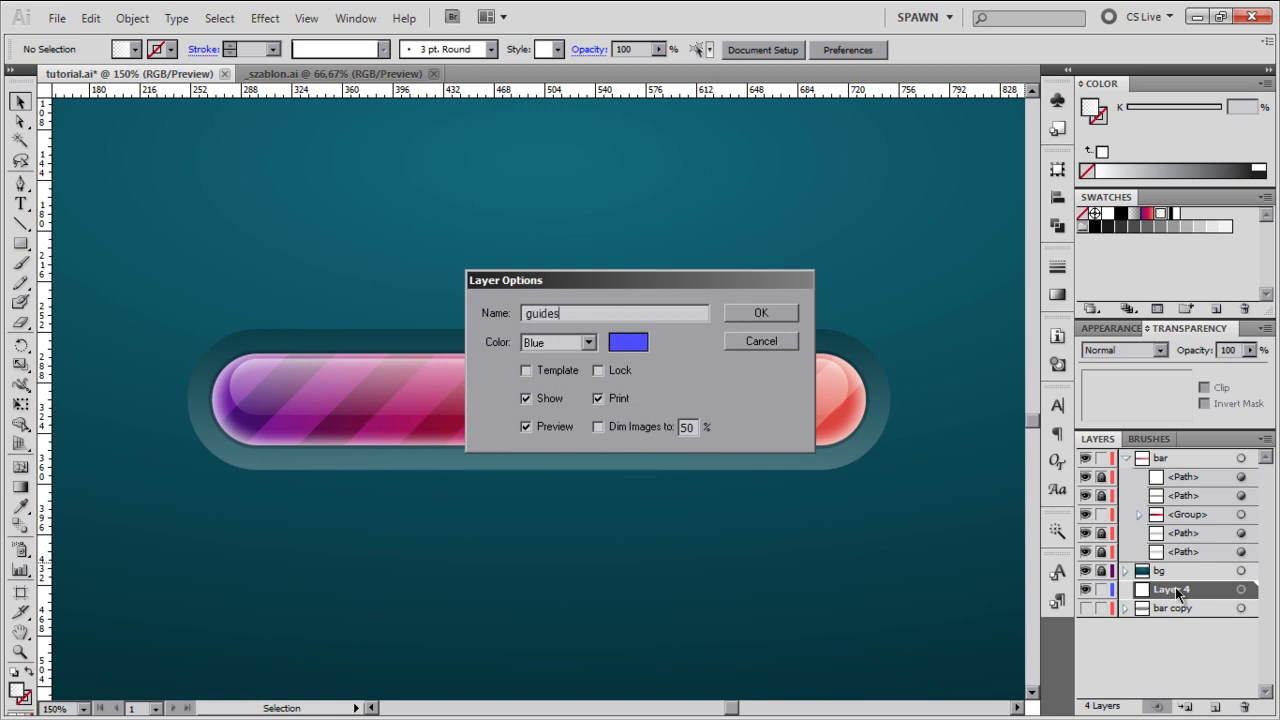
left_click(586, 343)
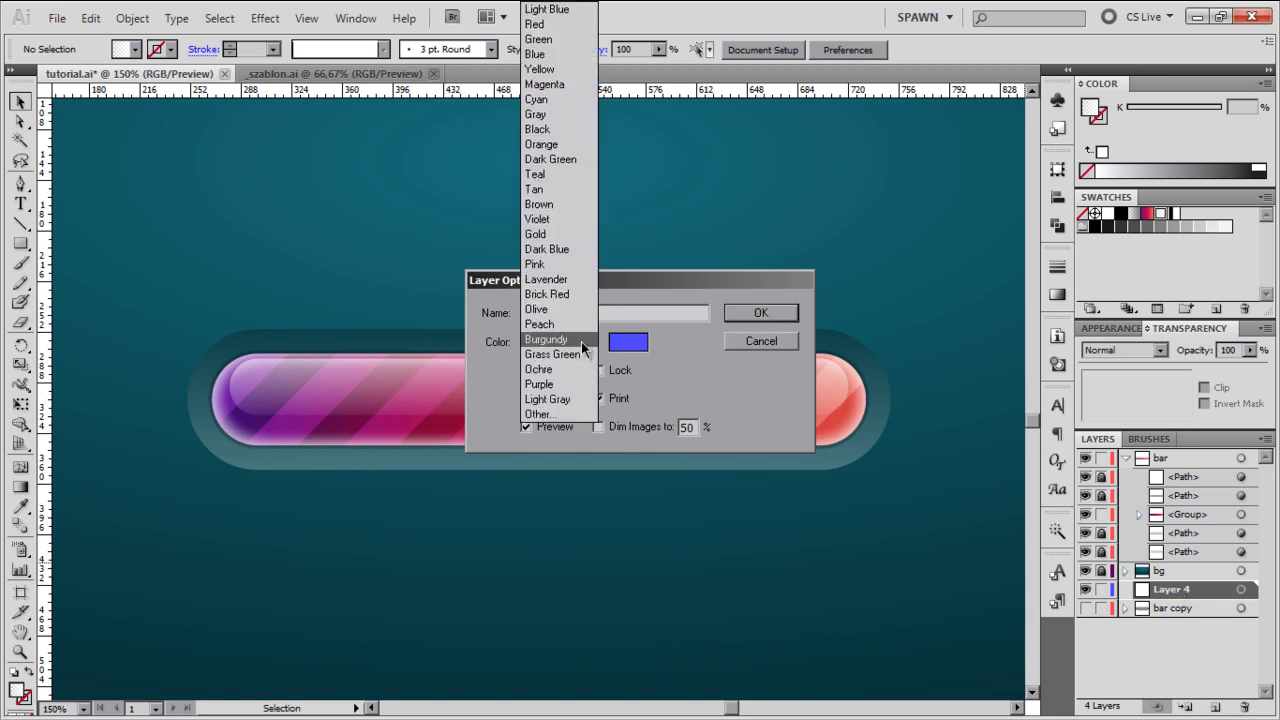
left_click(572, 188)
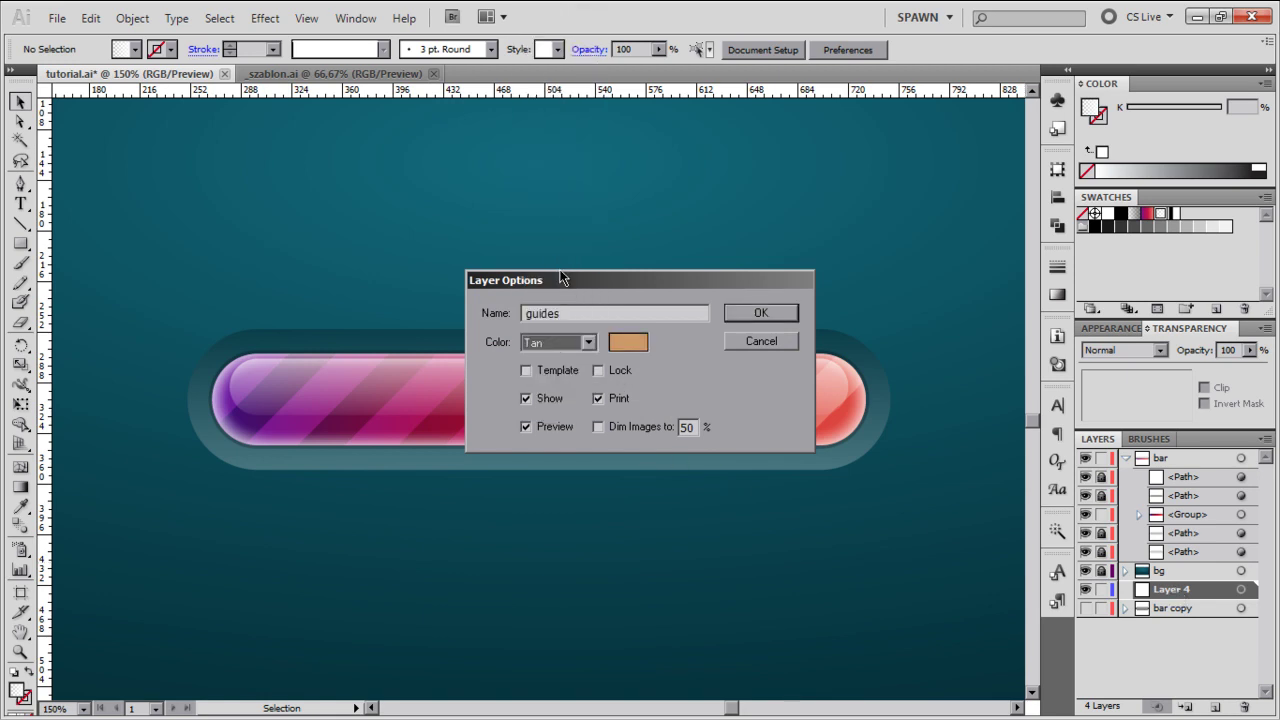
left_click(751, 311)
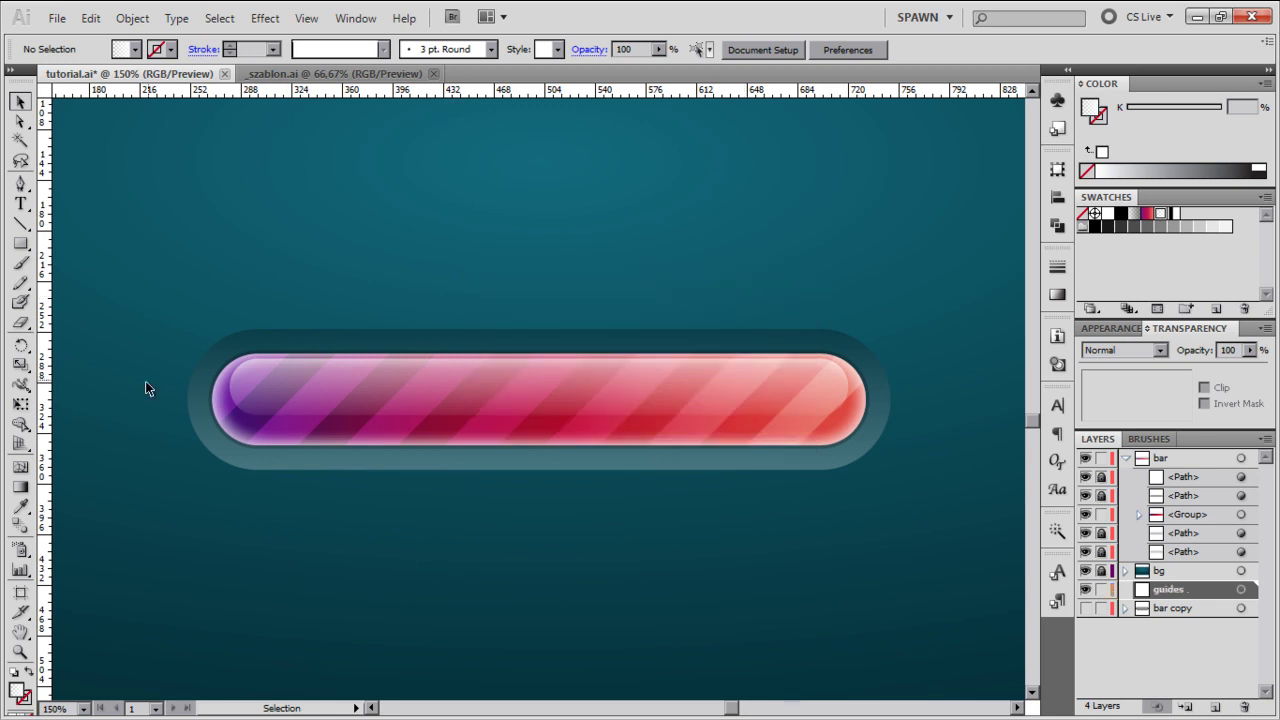
Draw a Rectangular Grid over the bar's outer glow with 4 vertical and 0 horizontal dividers
left_click_drag(24, 220, 95, 289)
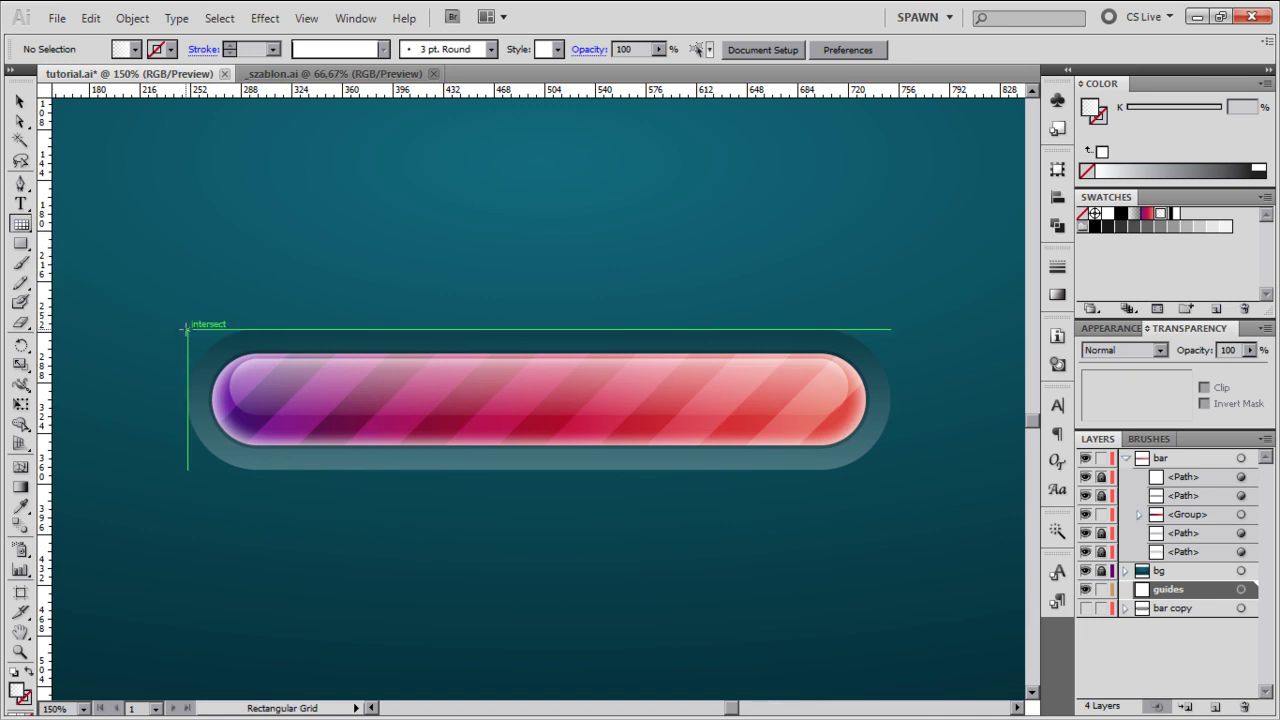
left_click_drag(187, 327, 889, 467)
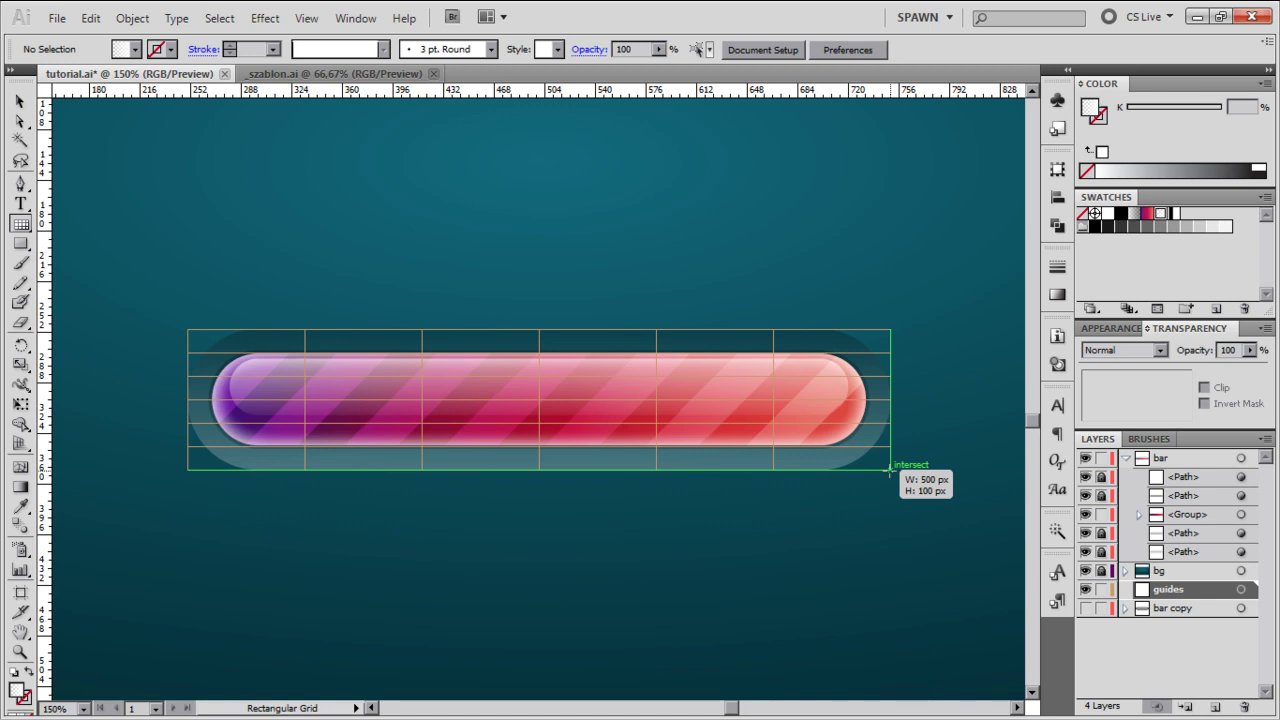
key("Left")
key("Left")
key("Right")
key("Right")
key("Left")
key("Left")
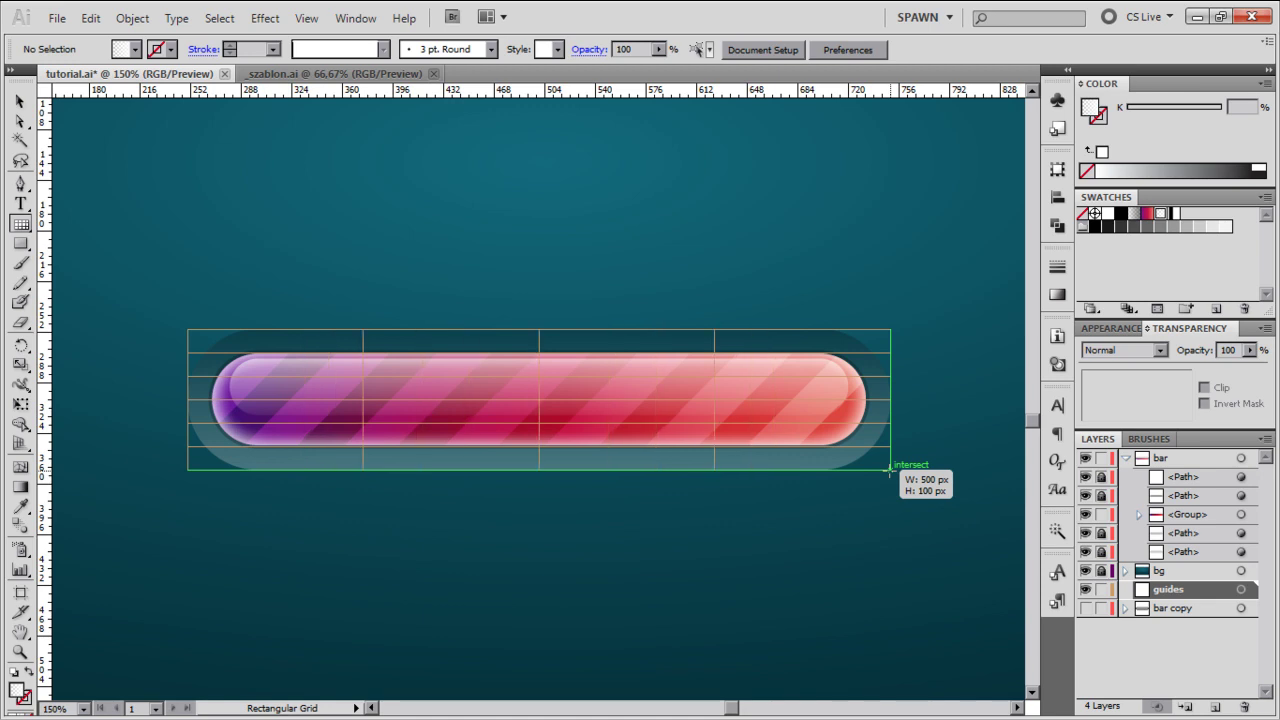
key("Right")
key("Left")
key("Right")
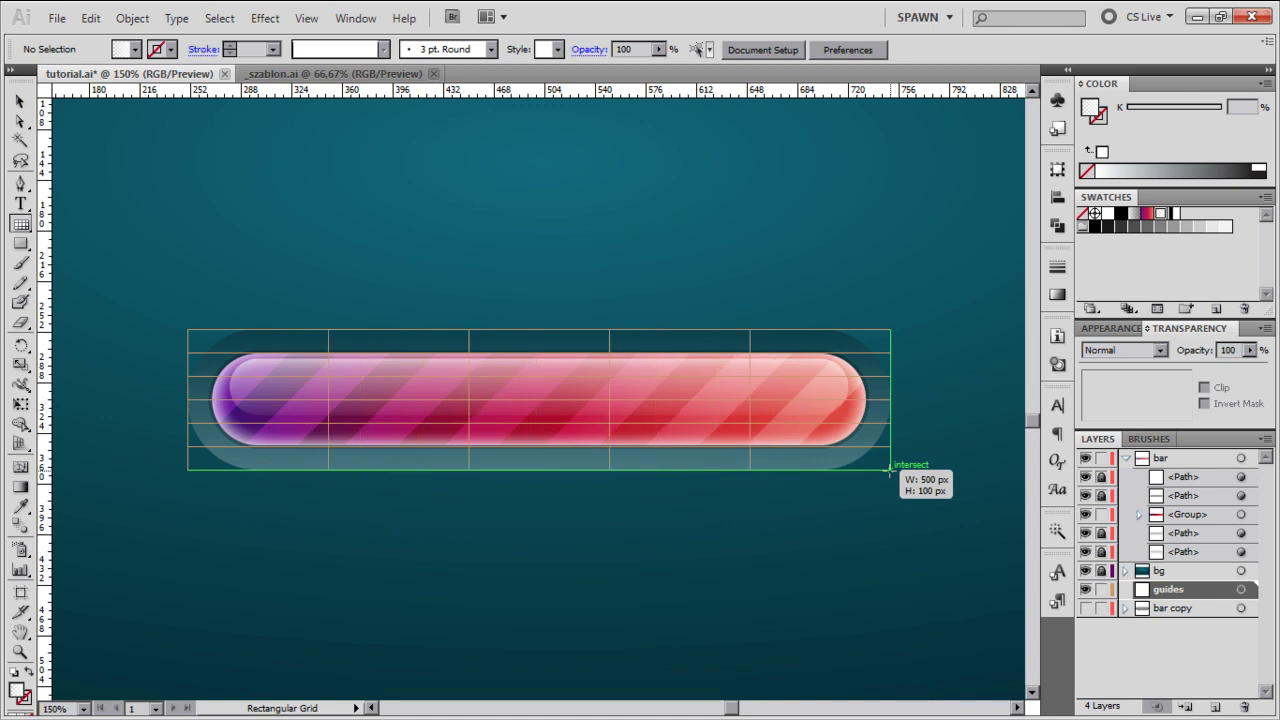
key("Down")
key("Down")
key("Down")
key("Down")
key("Down")
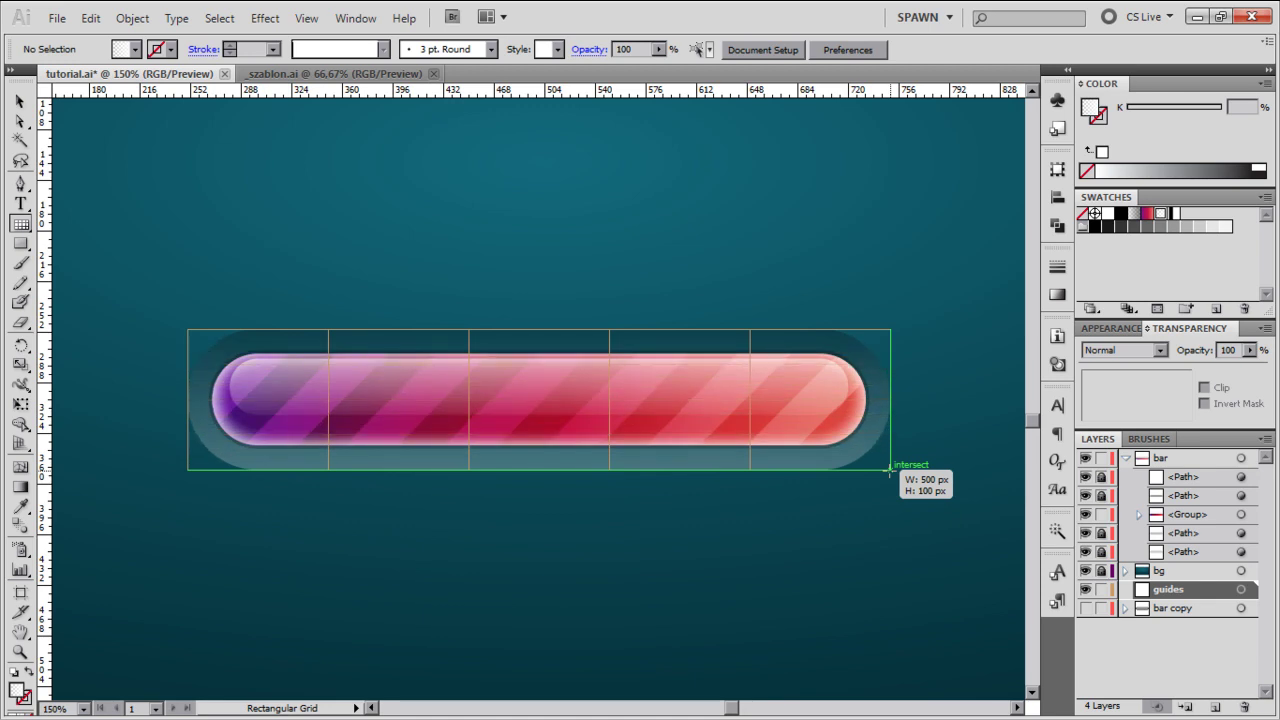
left_click_drag(889, 470, 888, 470)
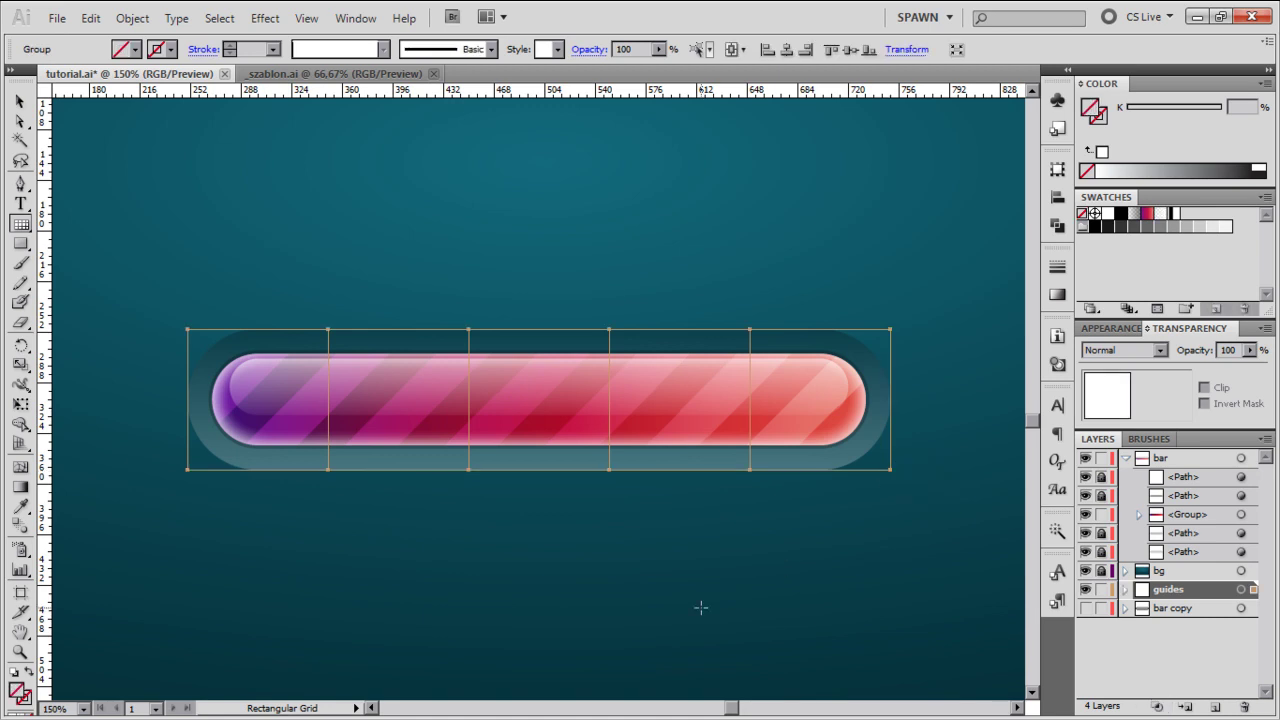
Convert the grid with View > Guides > Make Guides and show guides with Ctrl+;
left_click(307, 20)
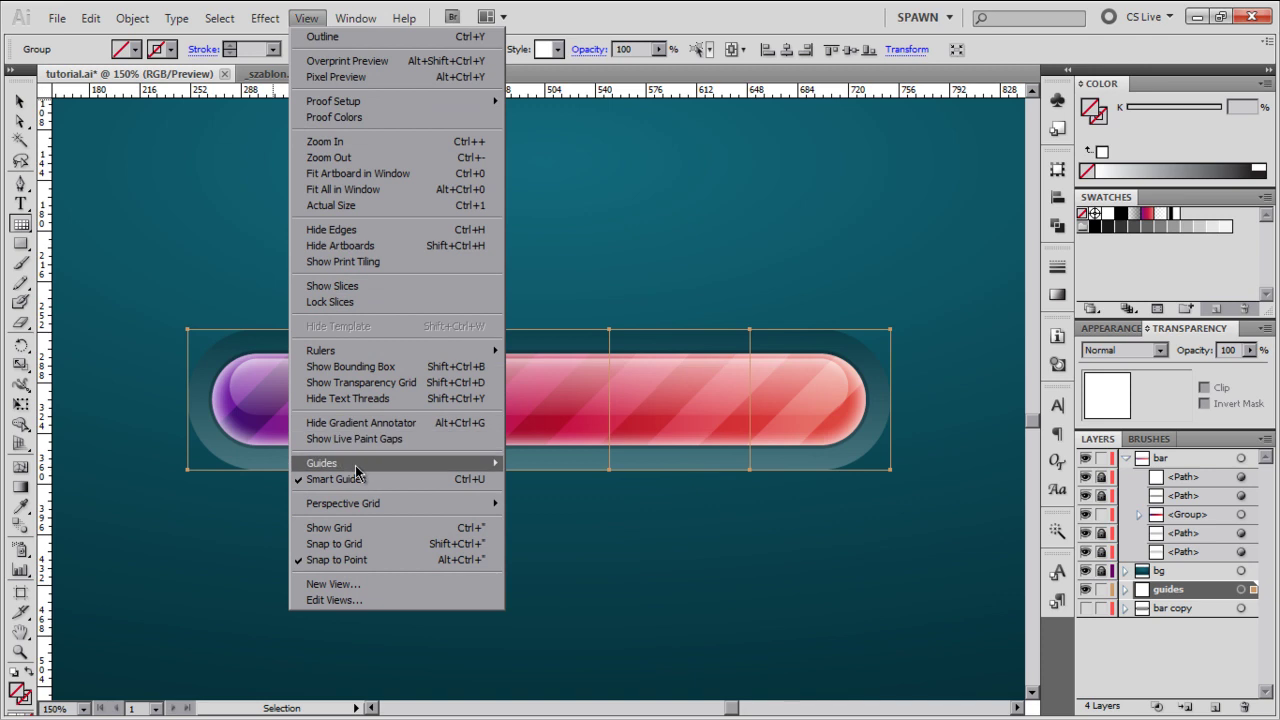
mouse_move(357, 466)
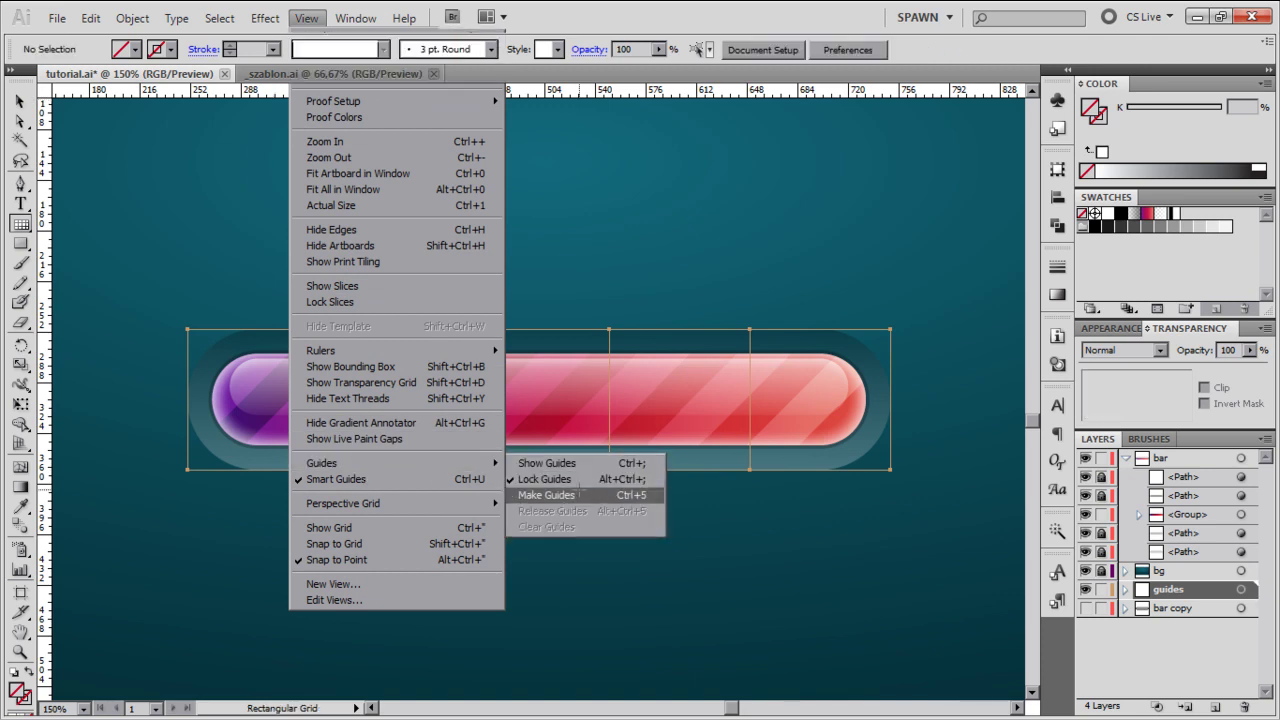
left_click(575, 494)
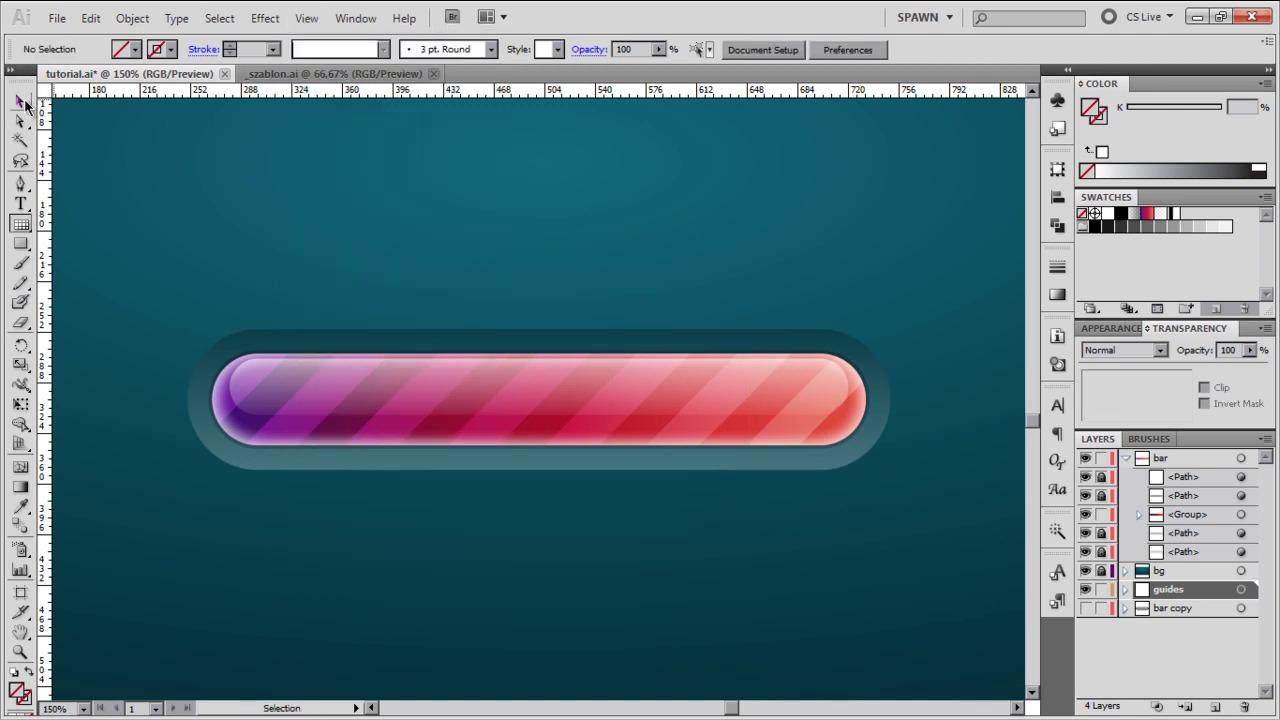
left_click(19, 101)
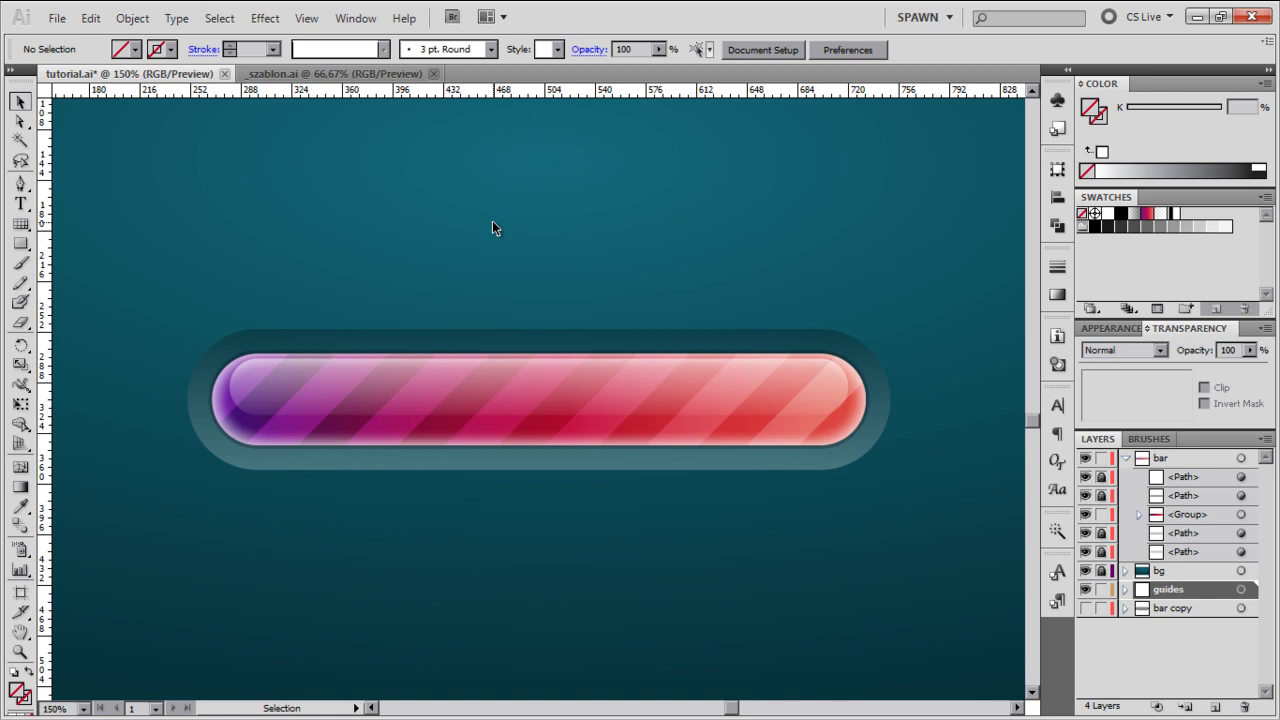
key("ctrl+semicolon")
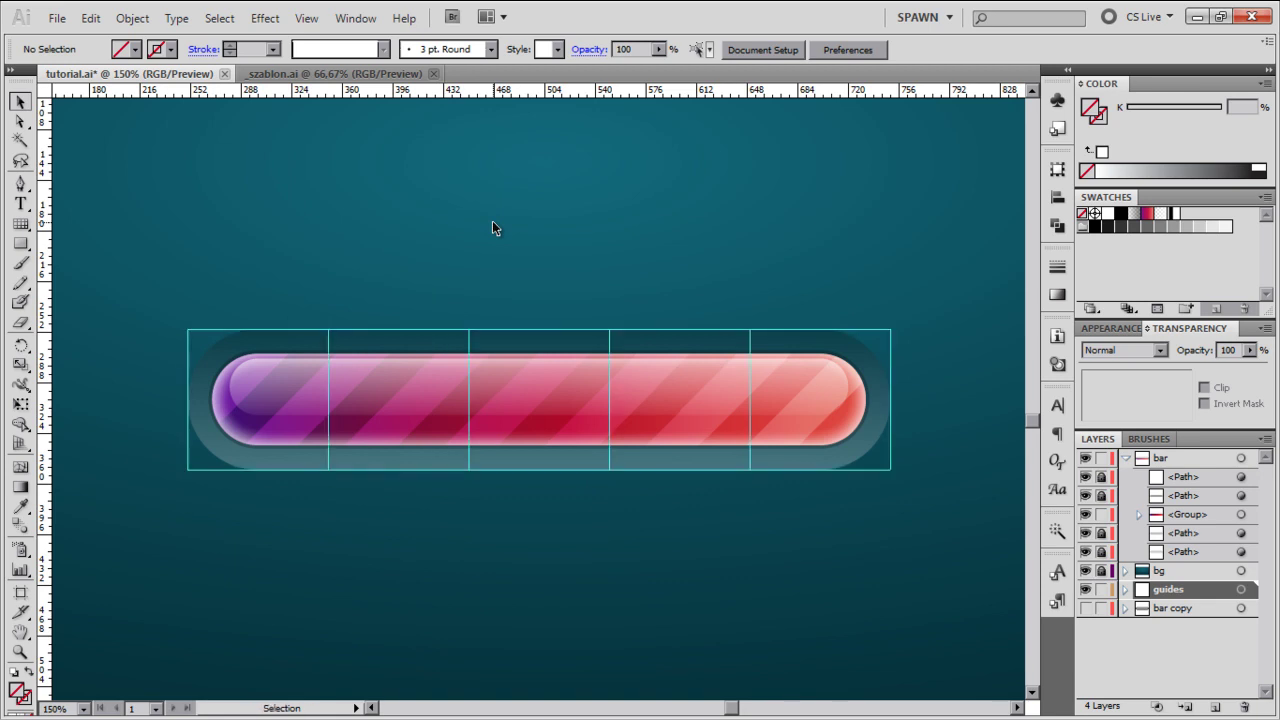
left_click_drag(152, 288, 195, 336)
left_click_drag(953, 270, 886, 449)
left_click(943, 337)
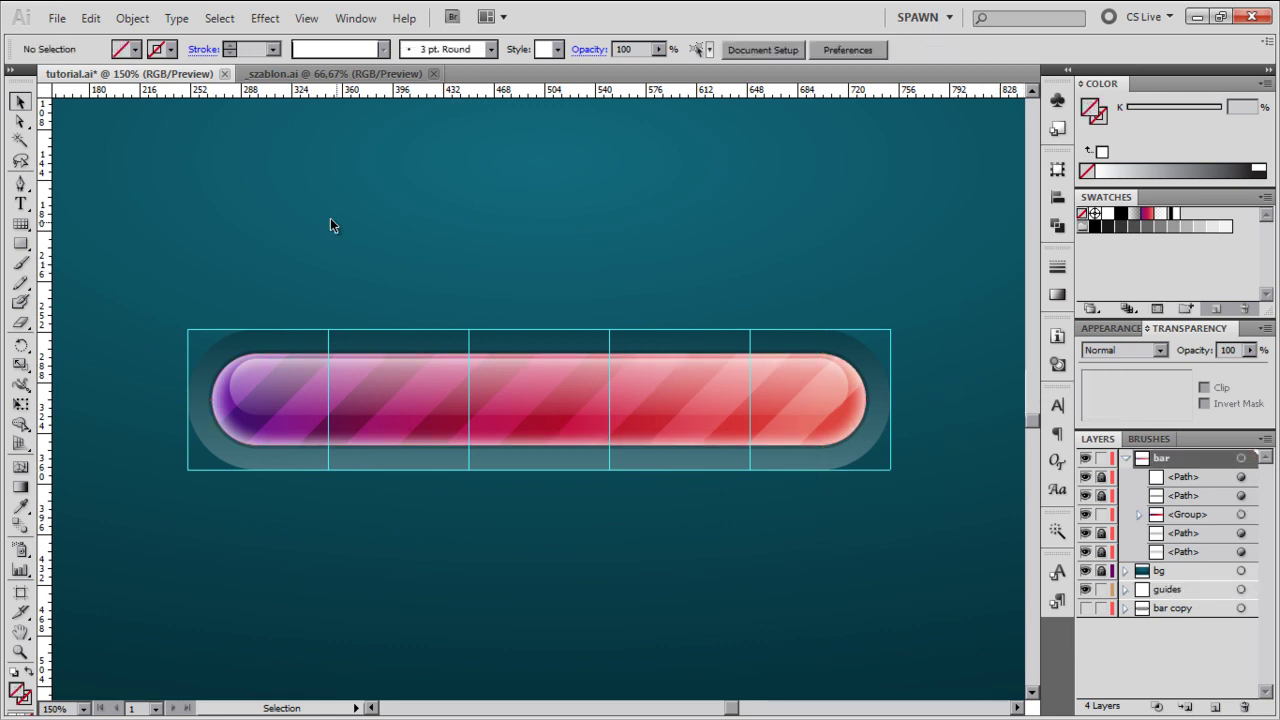
Drag the striped fill's right-end anchors left with Direct Selection so it ends at the second guide
left_click(20, 121)
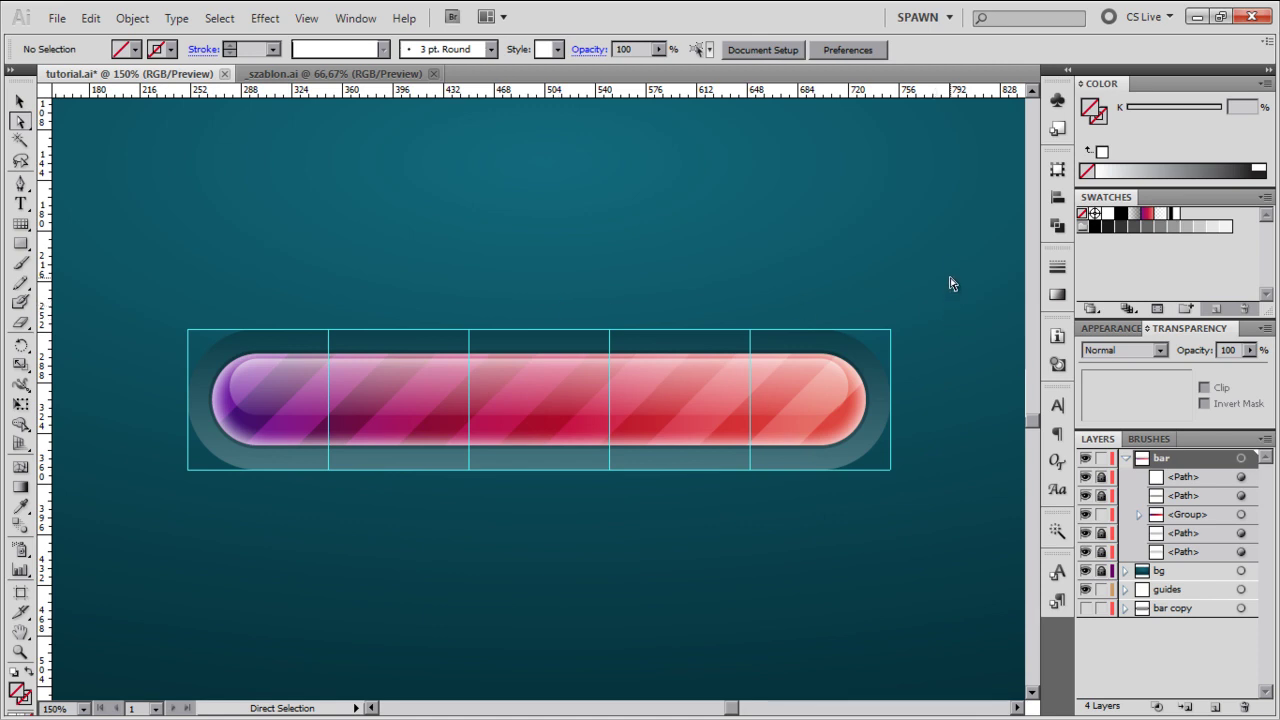
left_click_drag(951, 263, 766, 549)
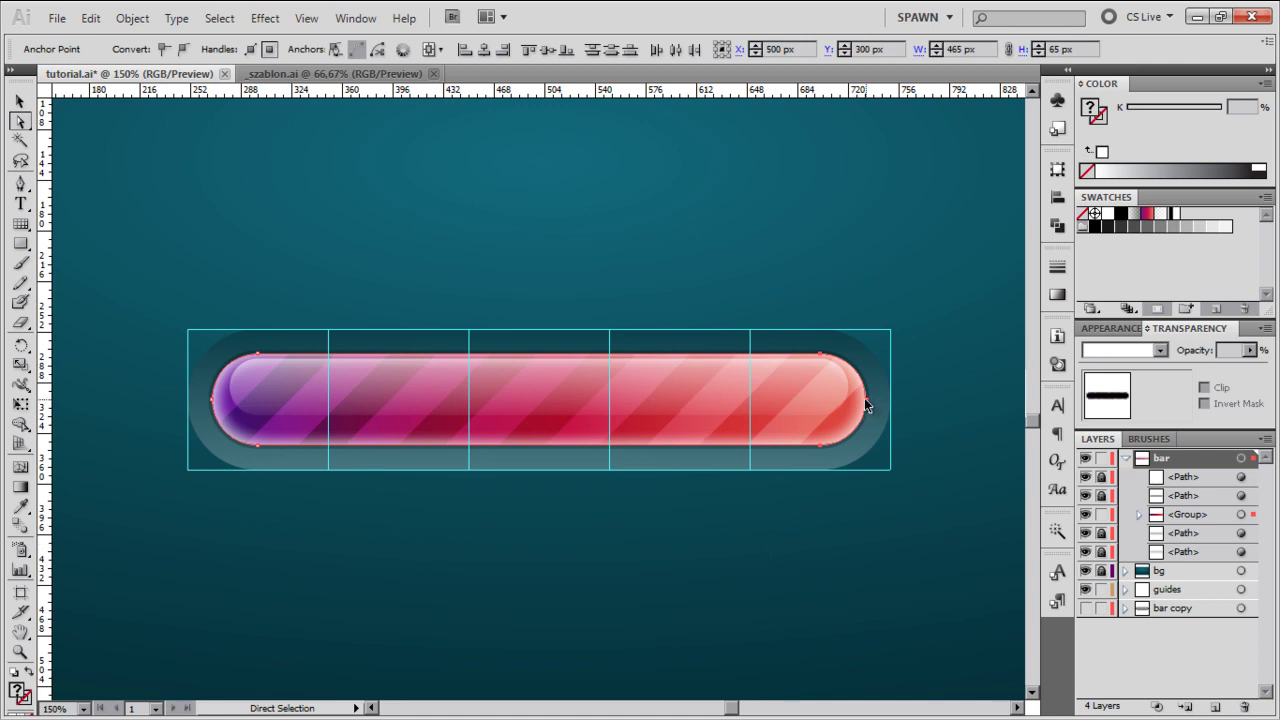
left_click_drag(866, 405, 754, 410)
left_click(737, 574)
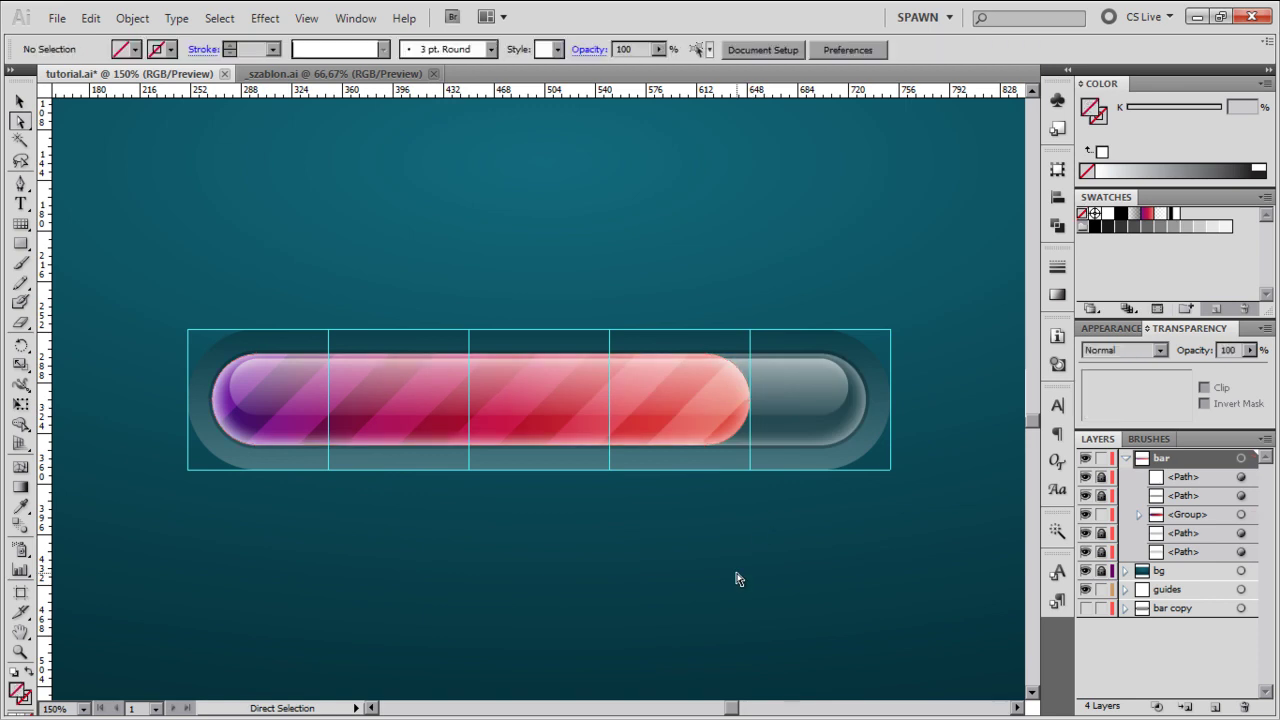
left_click(752, 401)
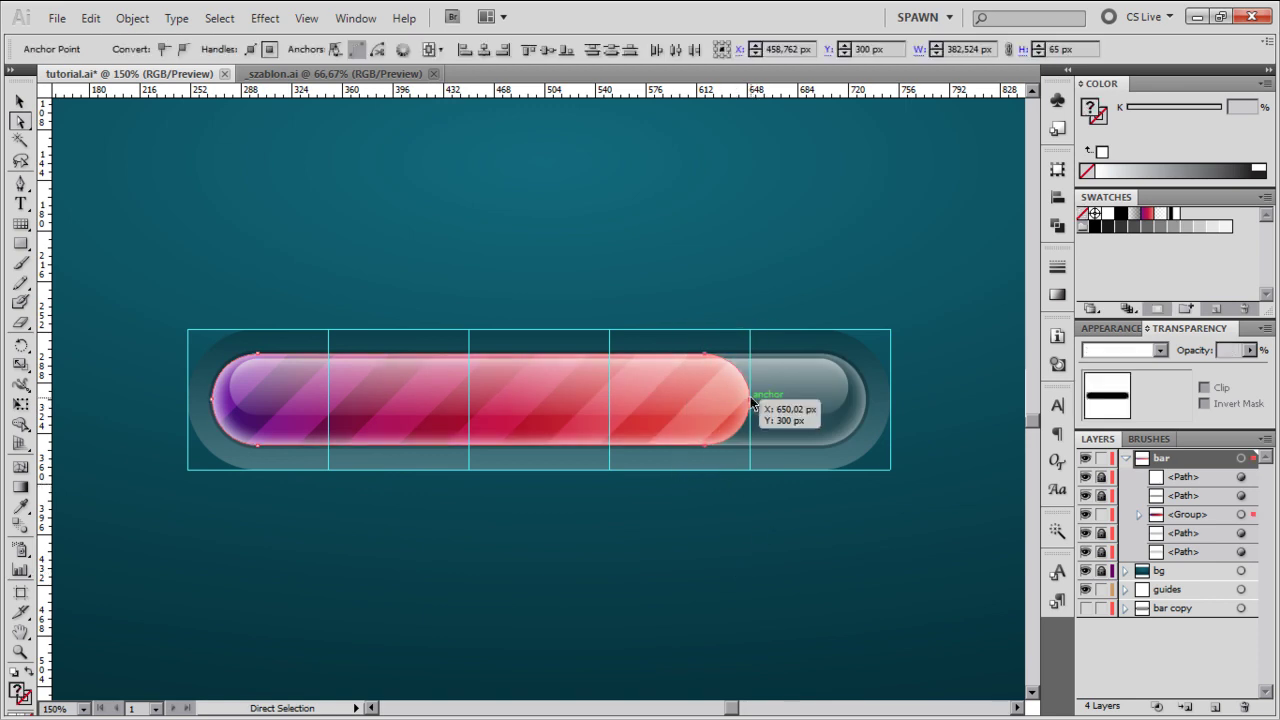
left_click_drag(752, 401, 470, 413)
left_click(482, 544)
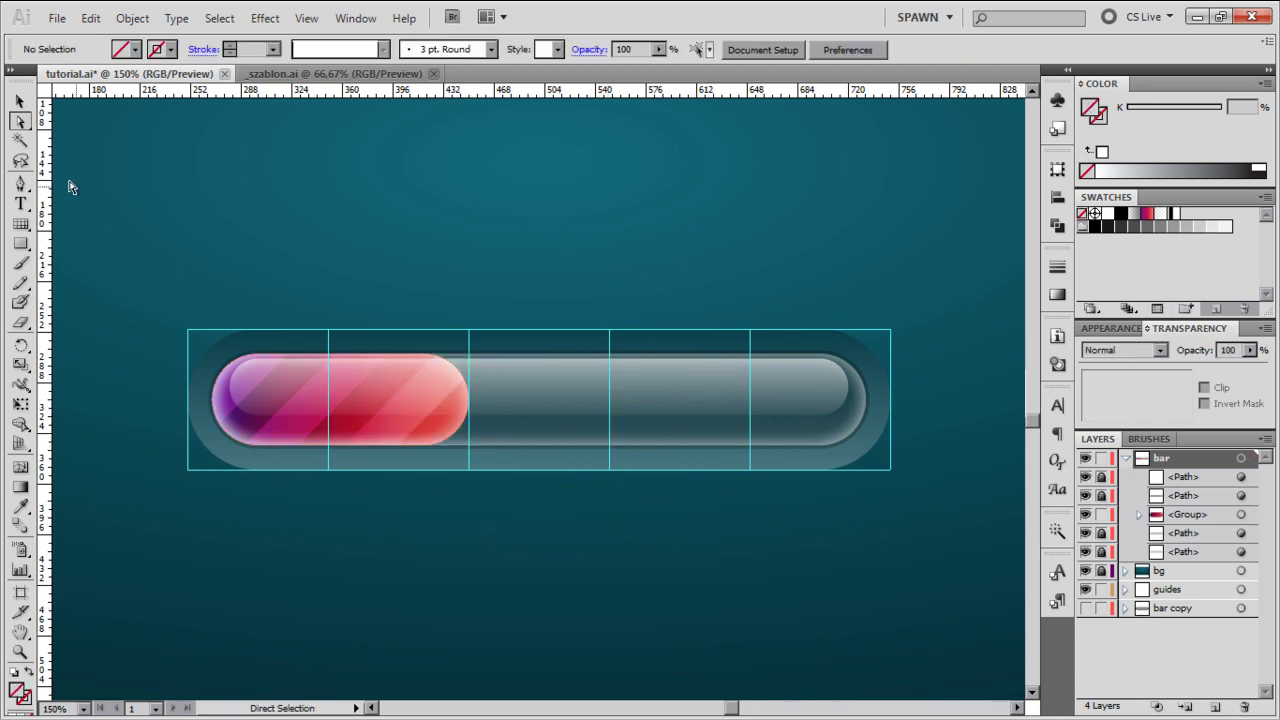
left_click(20, 102)
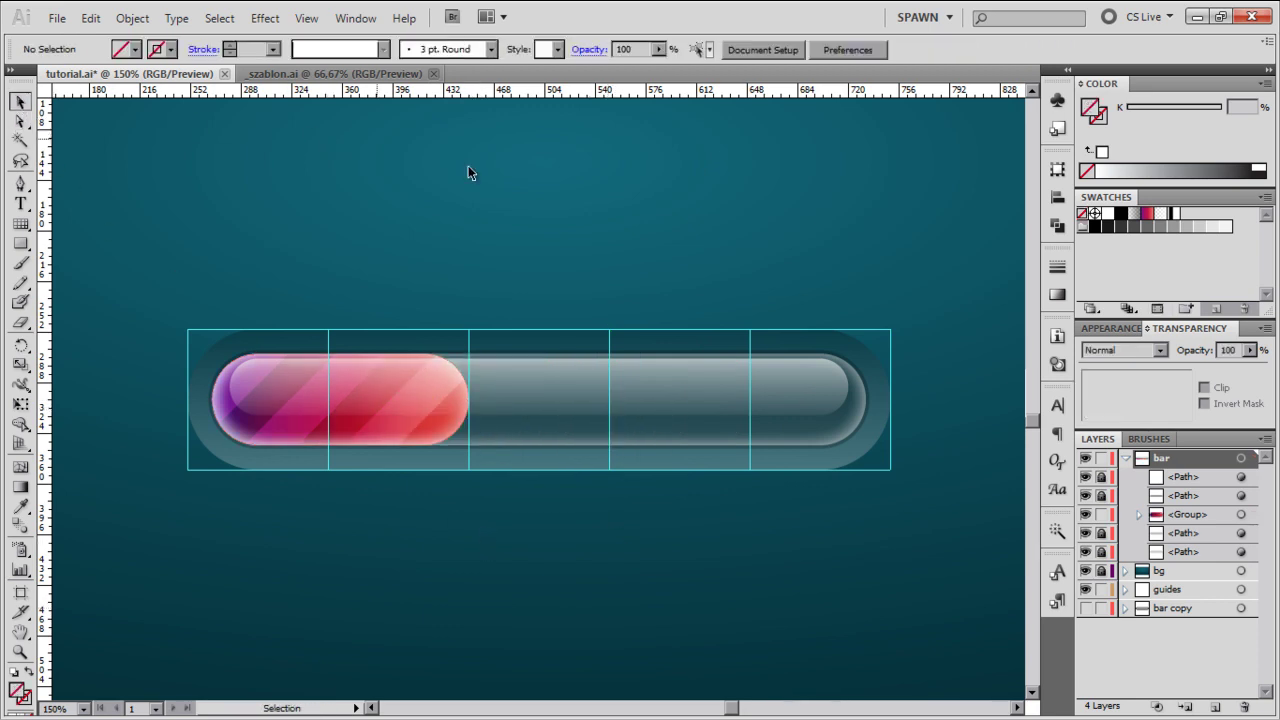
left_click_drag(123, 249, 172, 256)
left_click(950, 518)
left_click(154, 257)
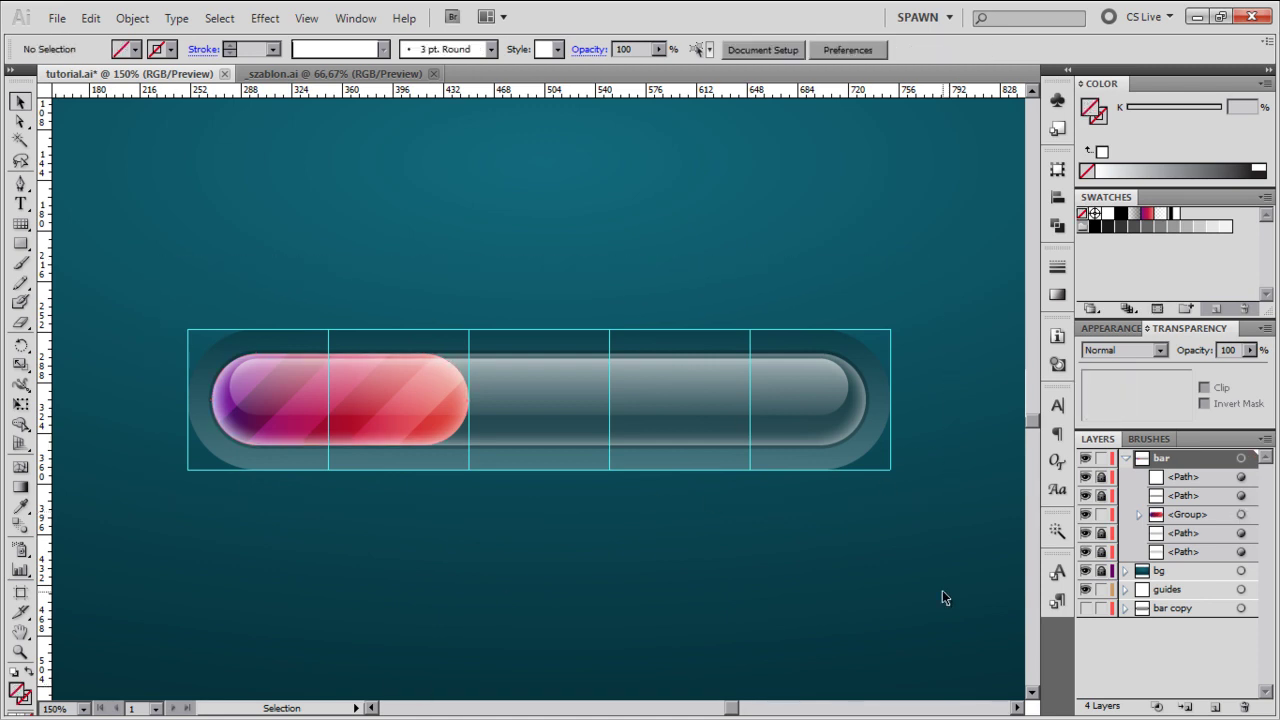